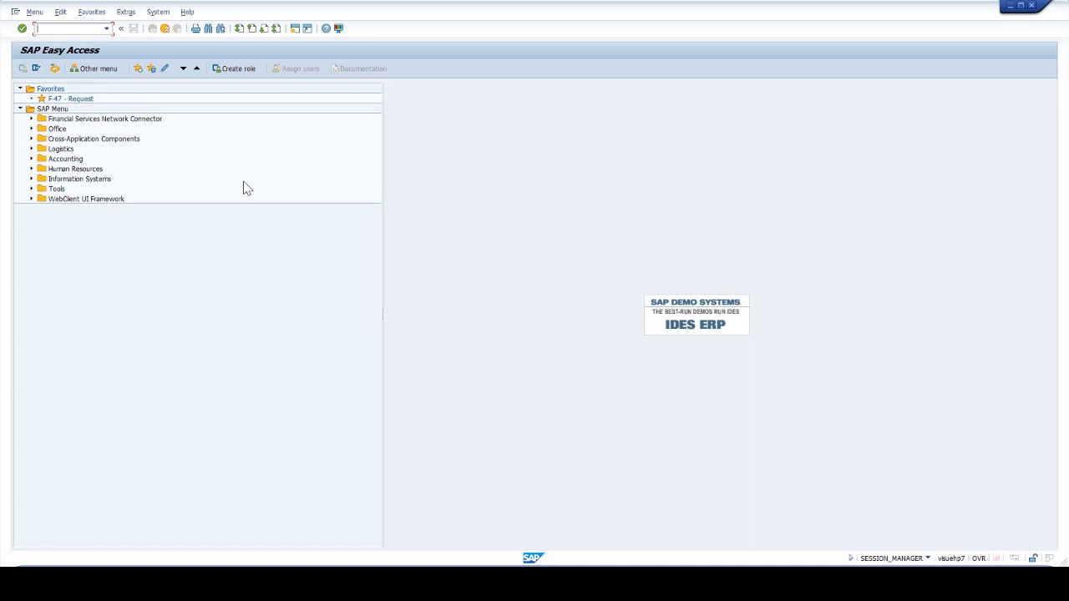
Open the OBYR account settings for vendor special G/L indicator A, down payment on current assets, in chart of accounts TIME
text(OBYR)
key(Return)
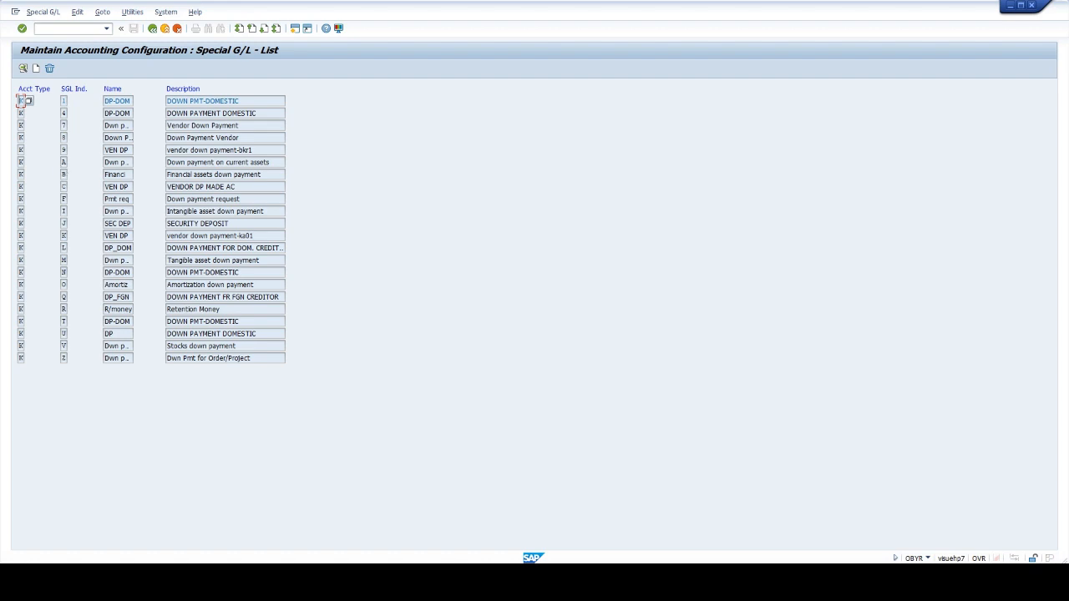
click(63, 162)
double_click(63, 161)
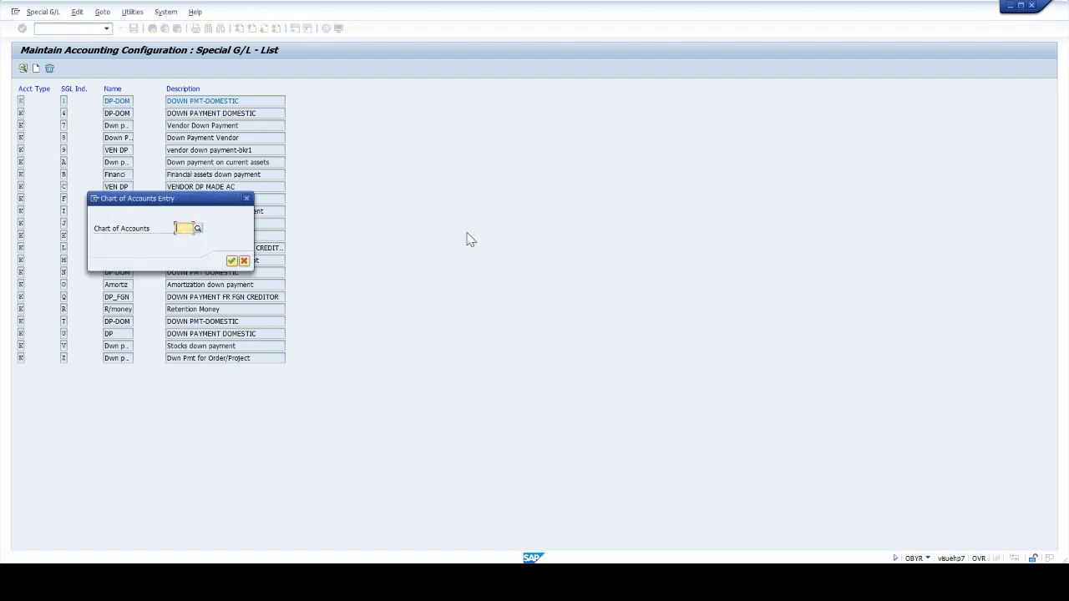
text(TIME)
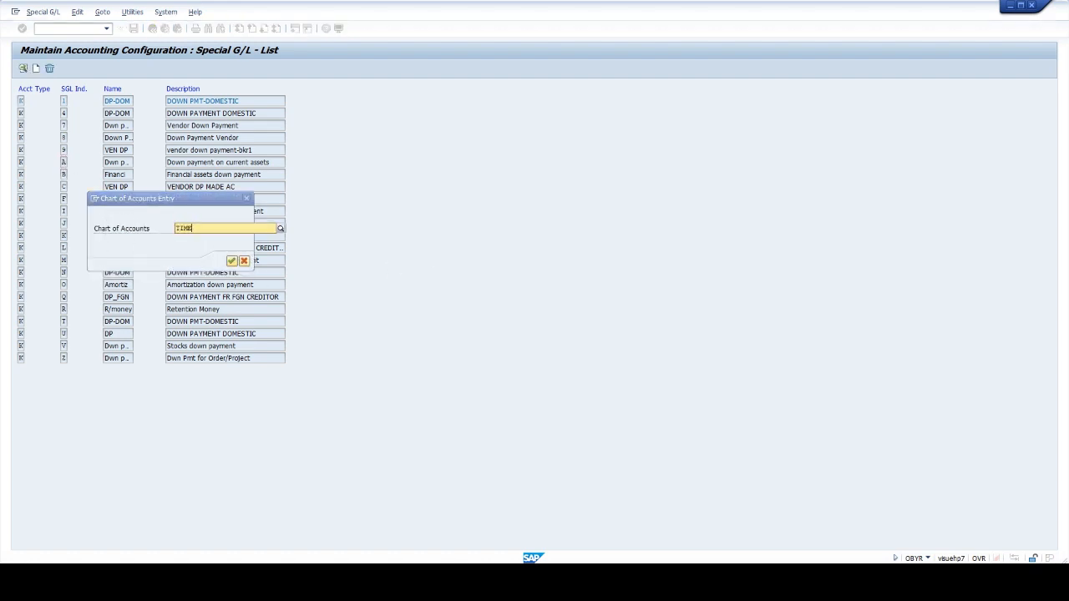
click(238, 249)
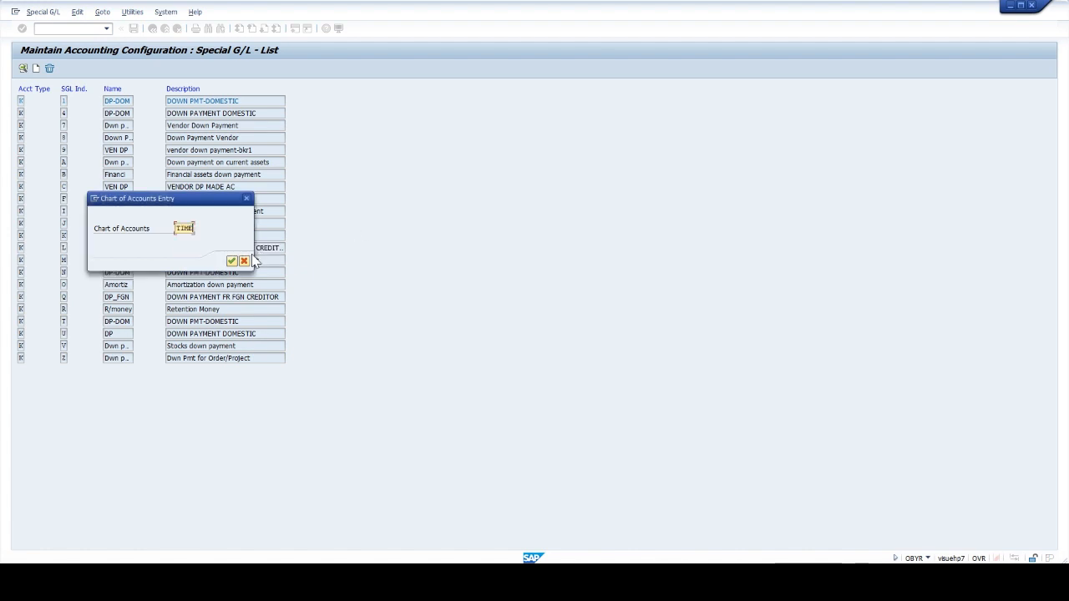
click(232, 262)
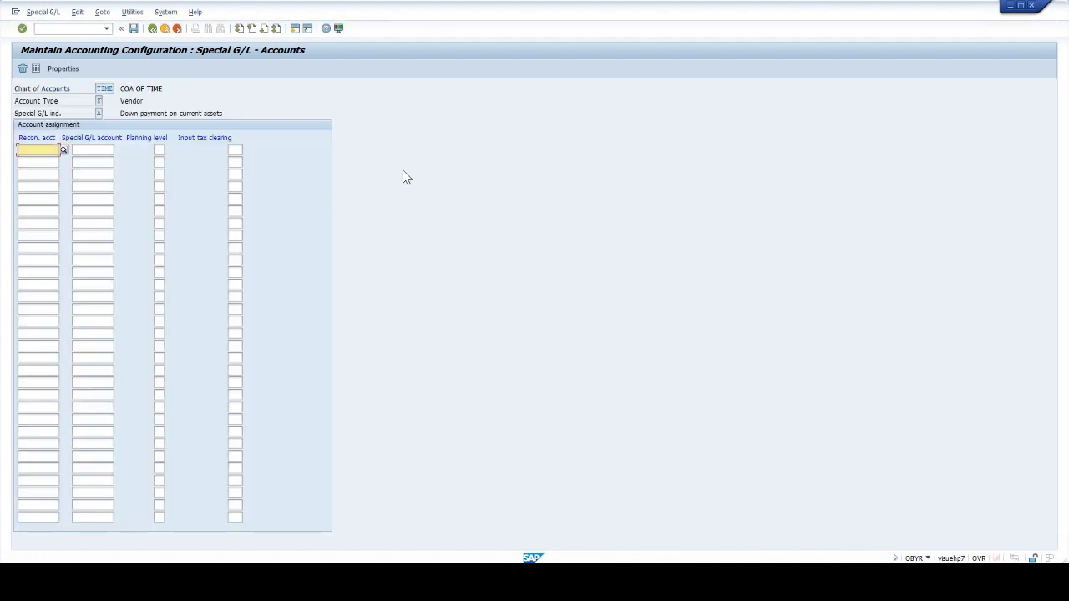
Assign special G/L account 2207 to reconciliation account 1602 and save the change to the TIME CO LTD customizing request
text(1602)
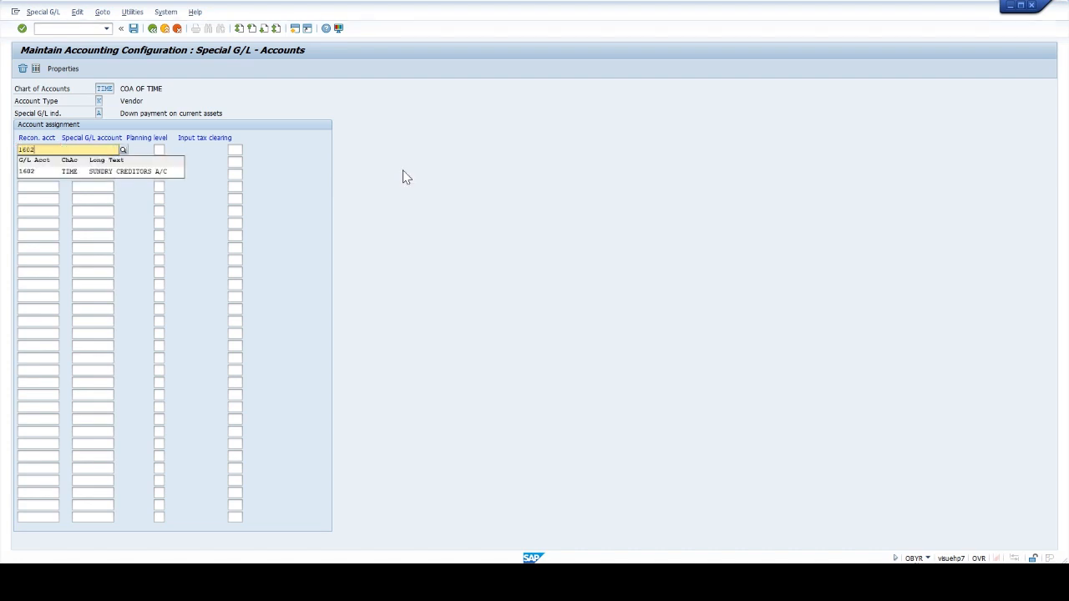
key(Down)
key(Tab)
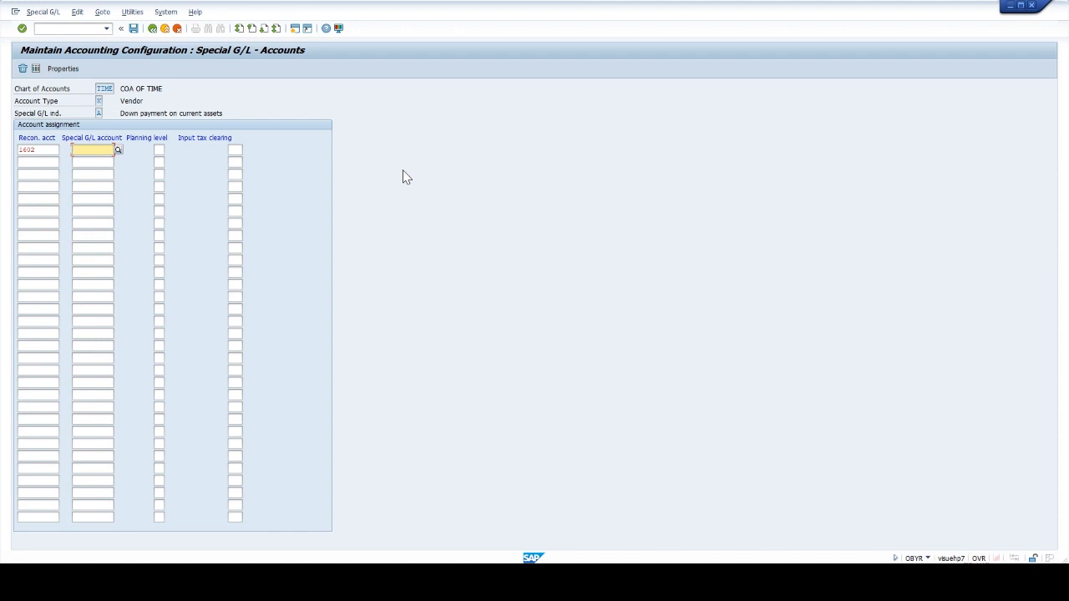
text(2207)
key(Down)
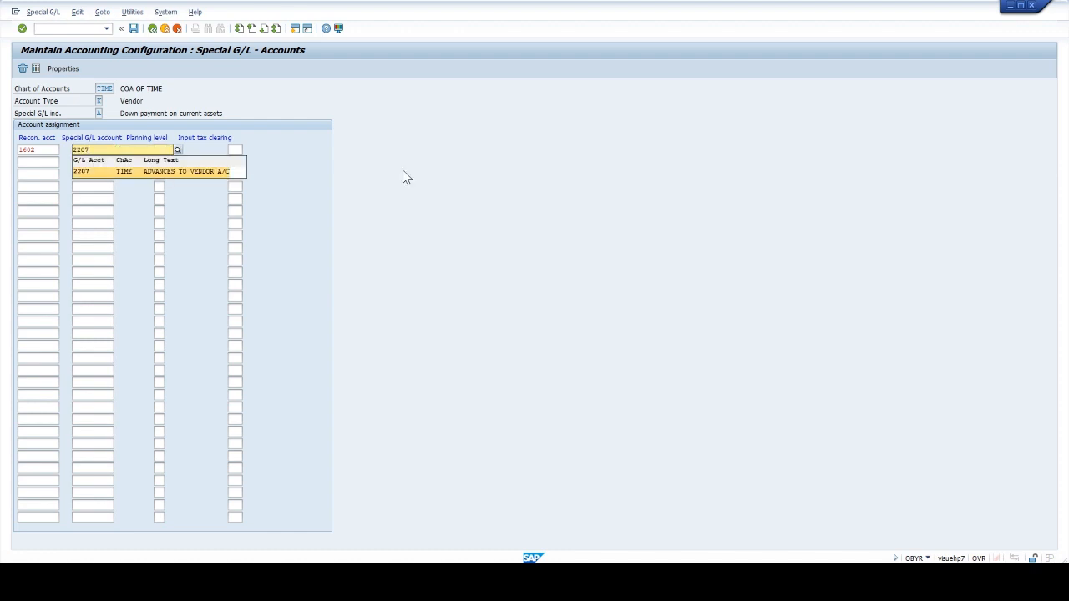
key(Tab)
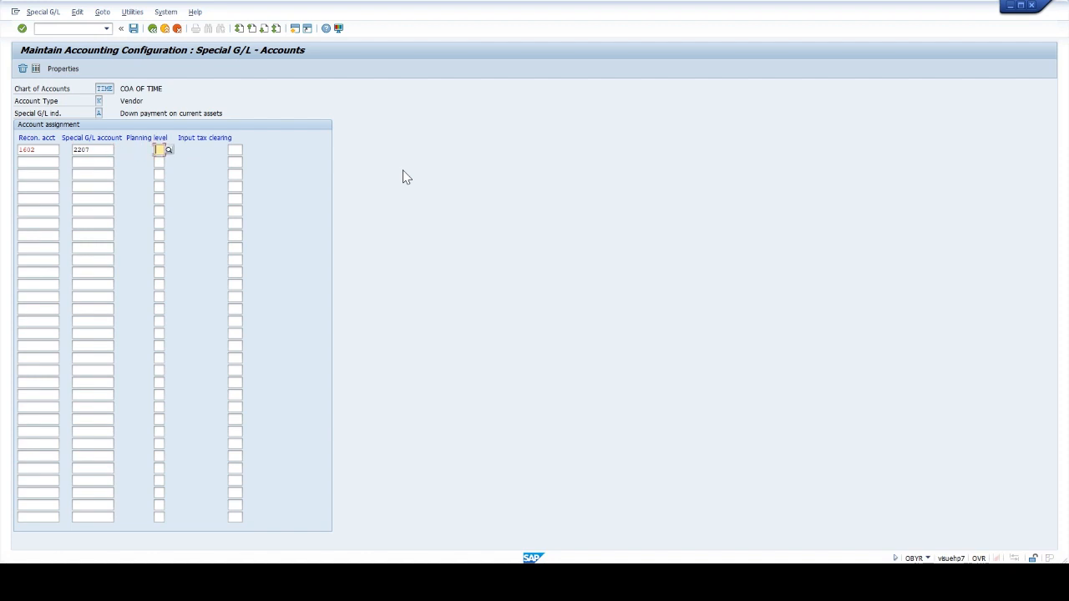
click(134, 29)
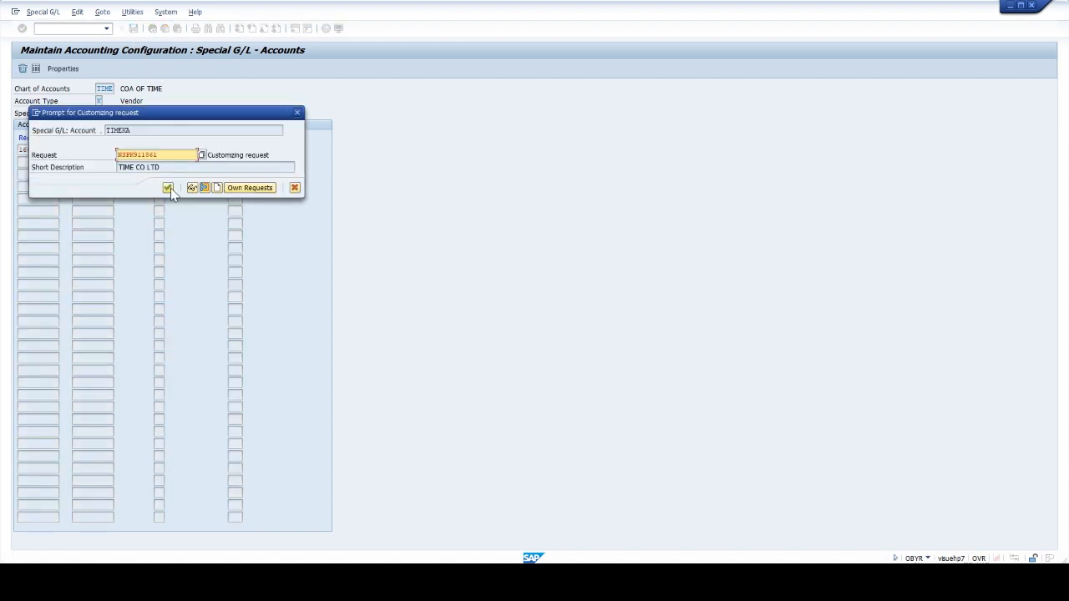
click(168, 187)
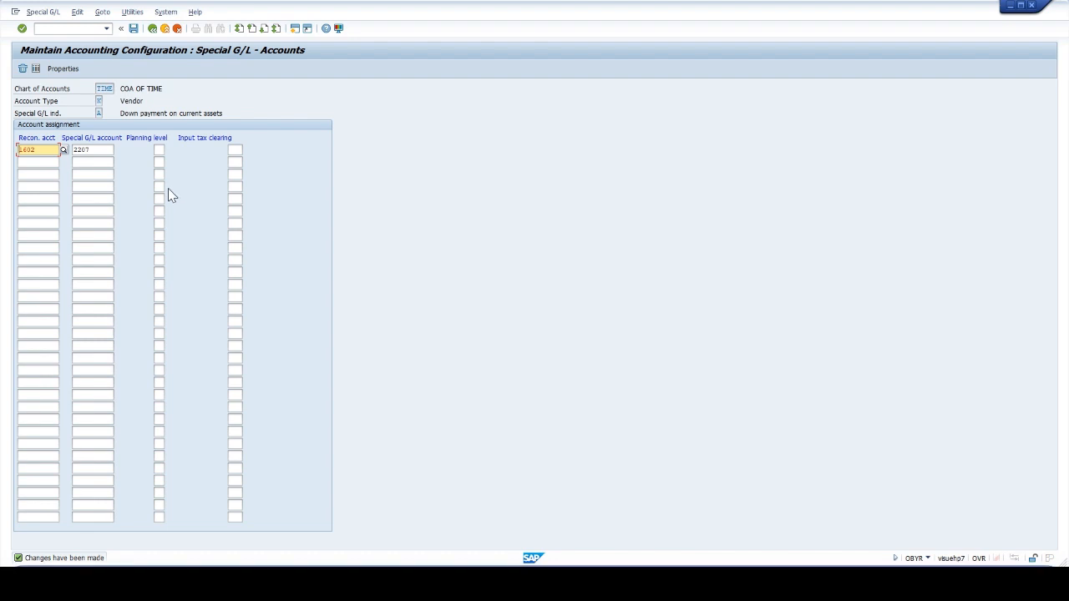
Start a vendor down payment posting with transaction F-48, entering document date 30.10.2023 and period 7
click(82, 30)
text(/NF-48)
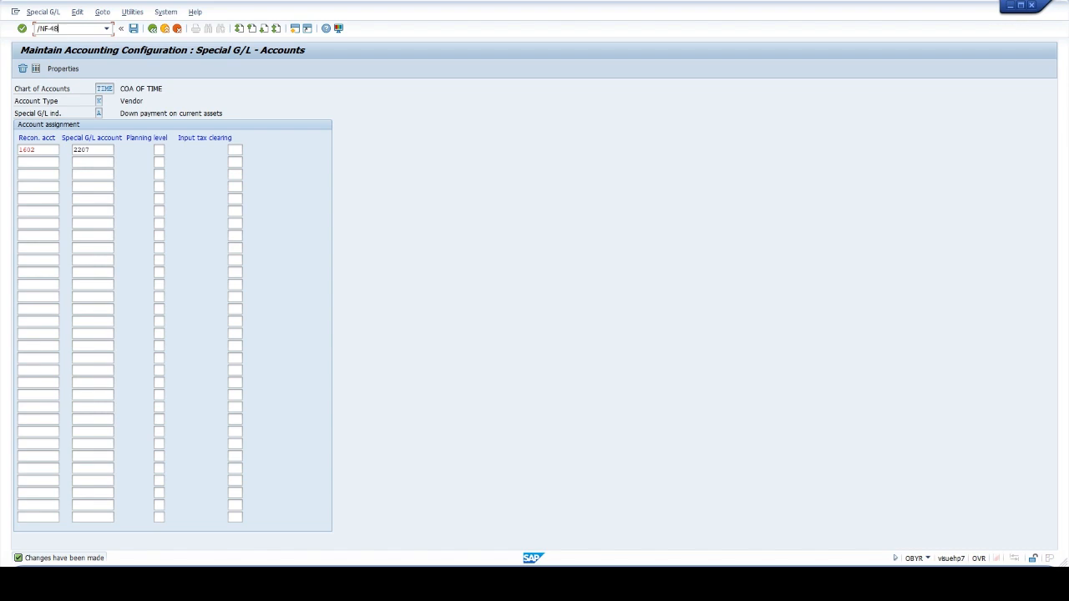
key(Return)
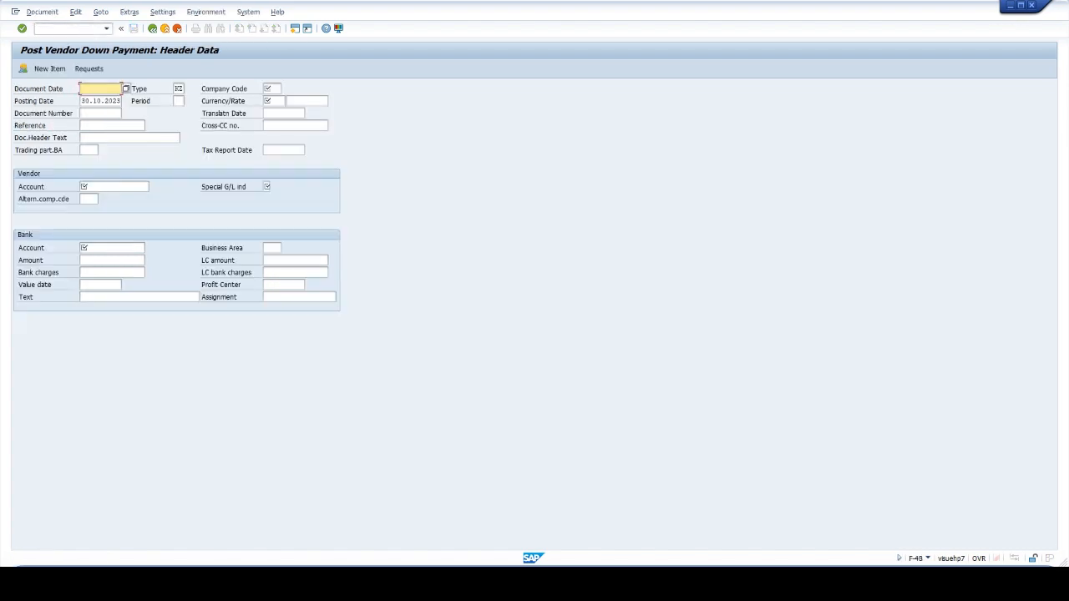
text(3)
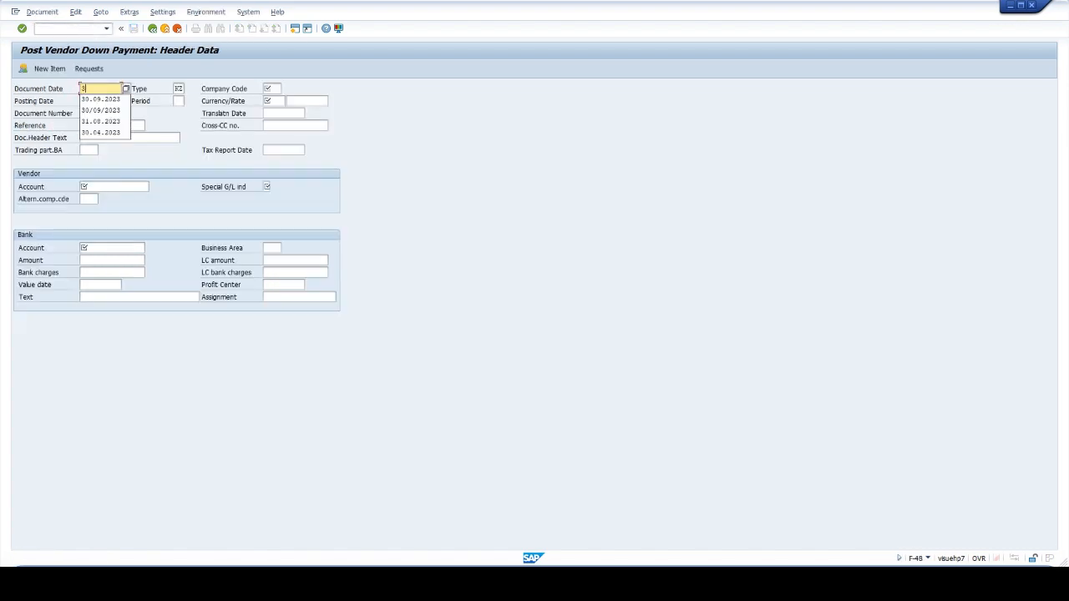
text(0.10.2023)
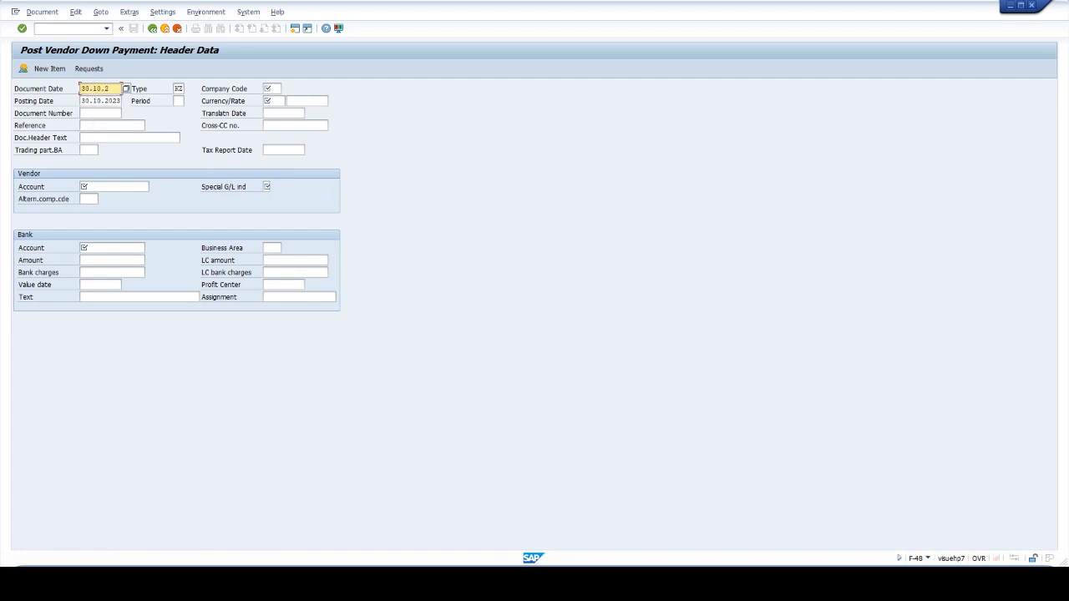
key(Tab)
key(Tab)
key(Tab)
key(Tab)
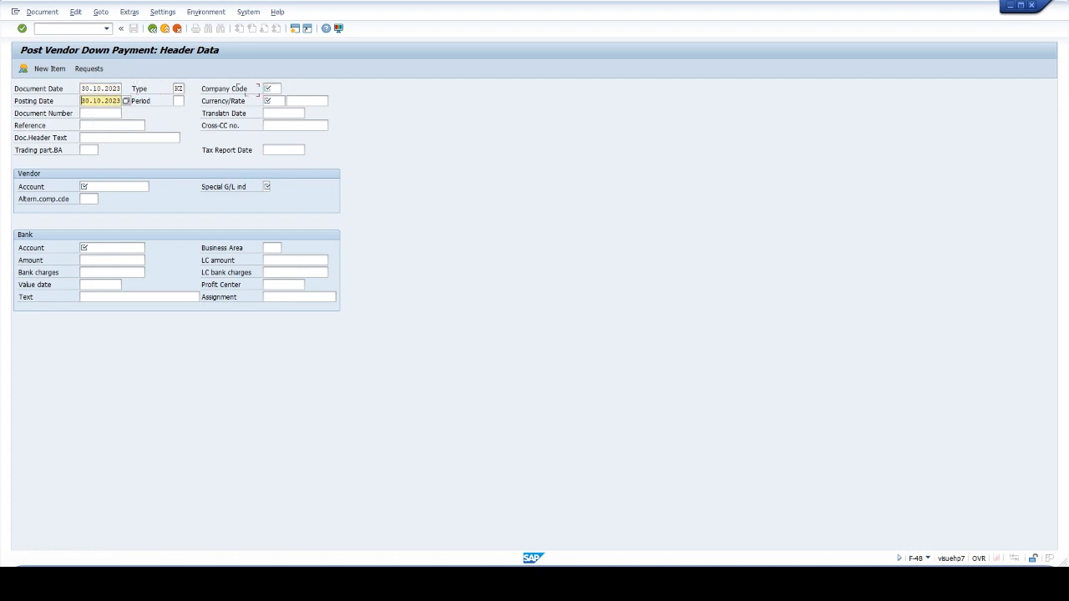
key(Tab)
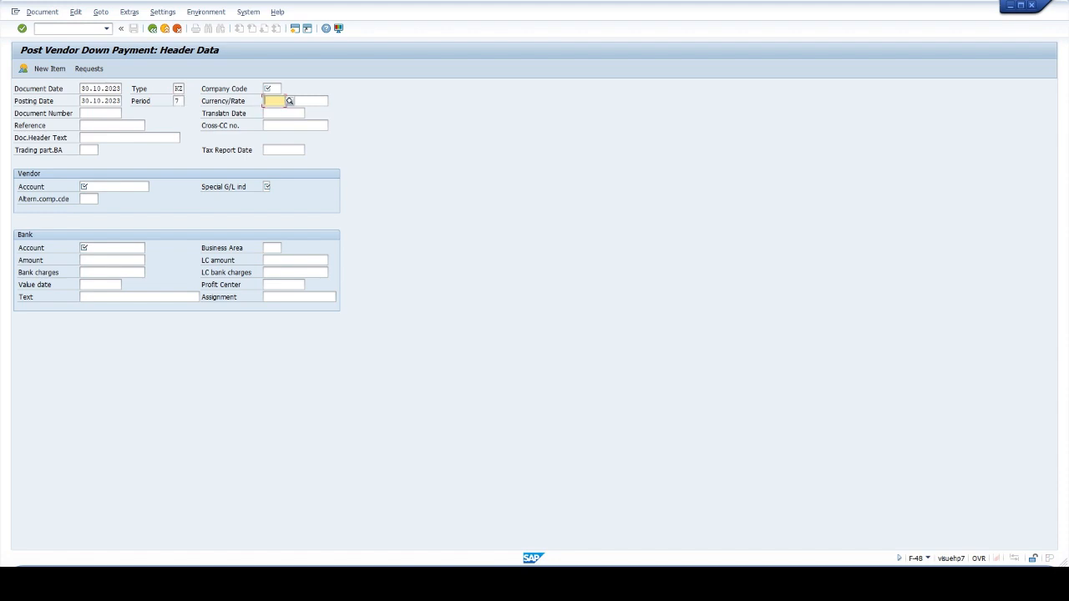
Set the document currency to INR and the company code to TIME
text(INR)
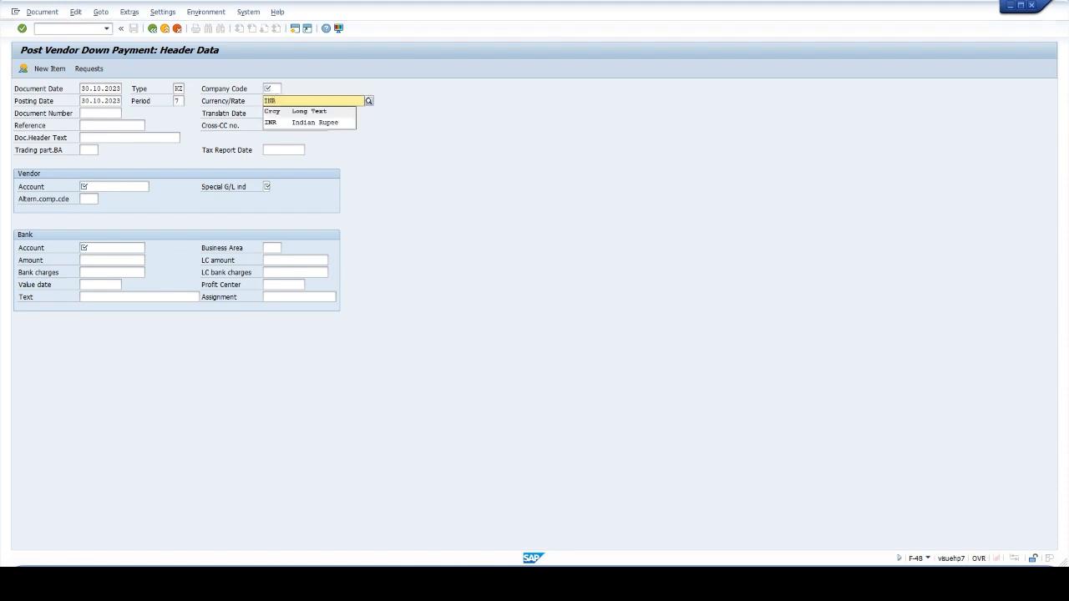
key(Return)
key(Tab)
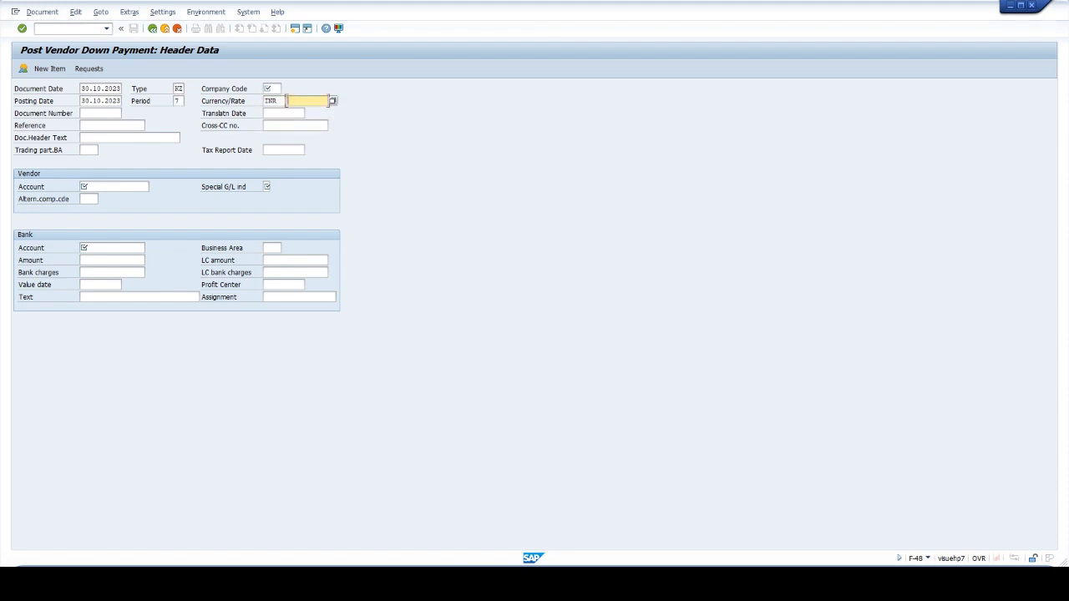
click(271, 88)
text(TIME)
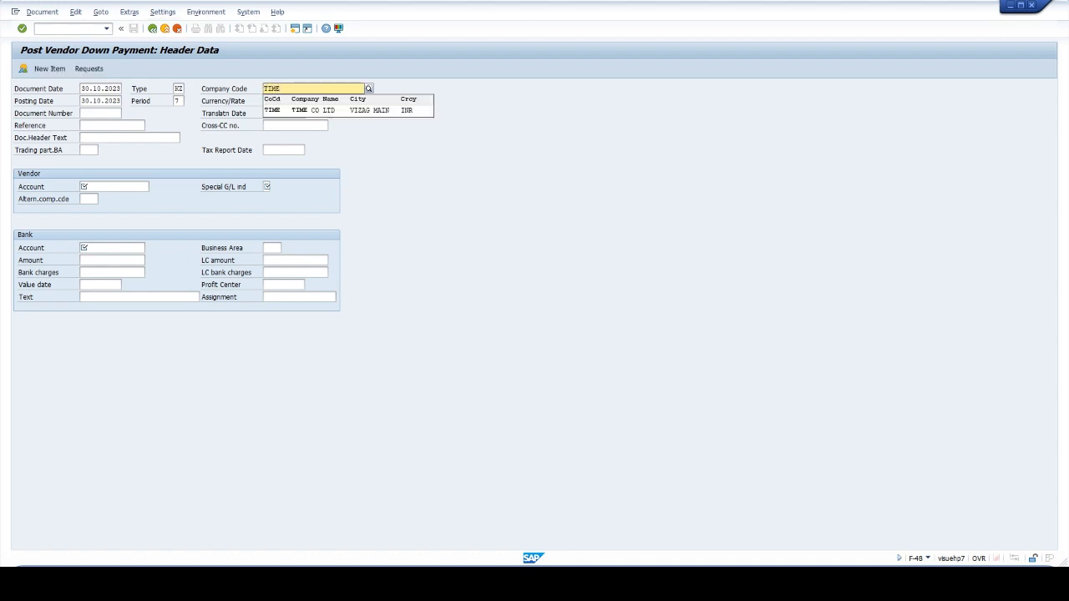
key(Down)
key(Tab)
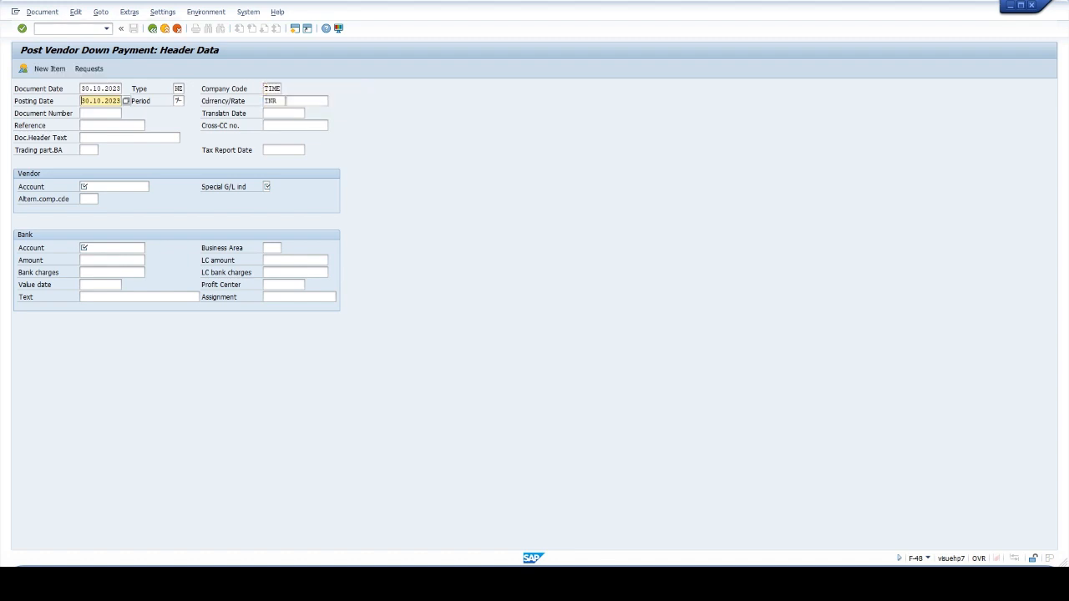
Choose vendor RAJA TRADERS by searching within company code TIME, and set the special G/L indicator to A, down payment on current assets
click(121, 186)
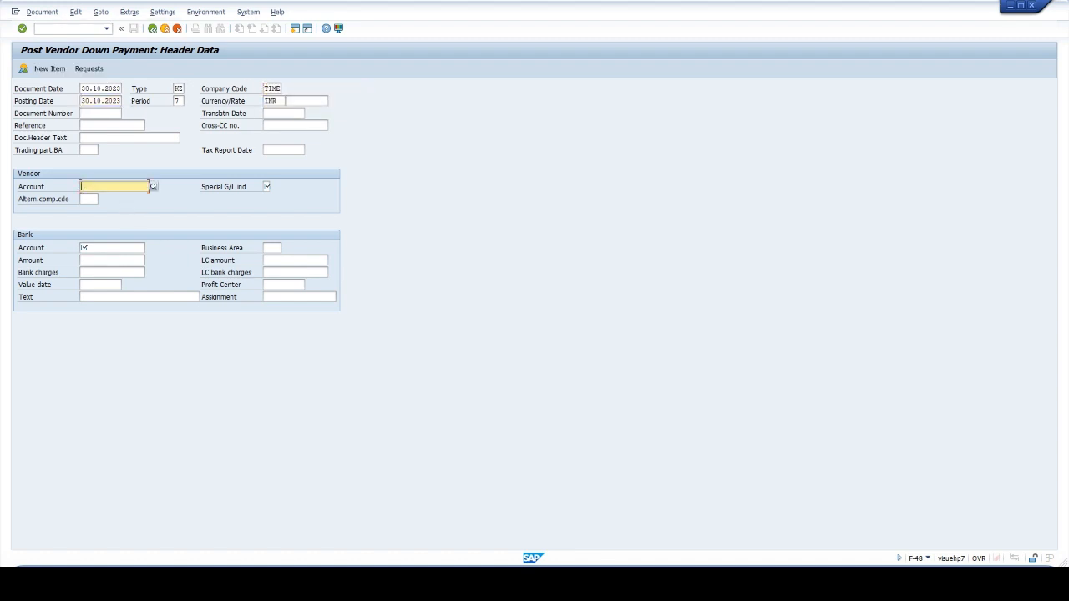
click(153, 186)
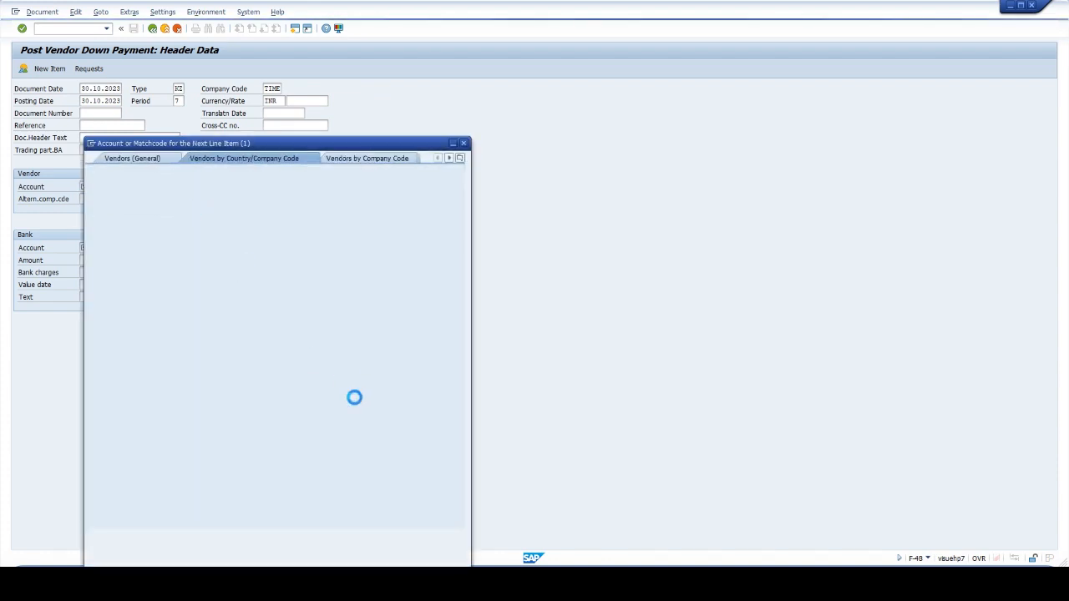
click(249, 307)
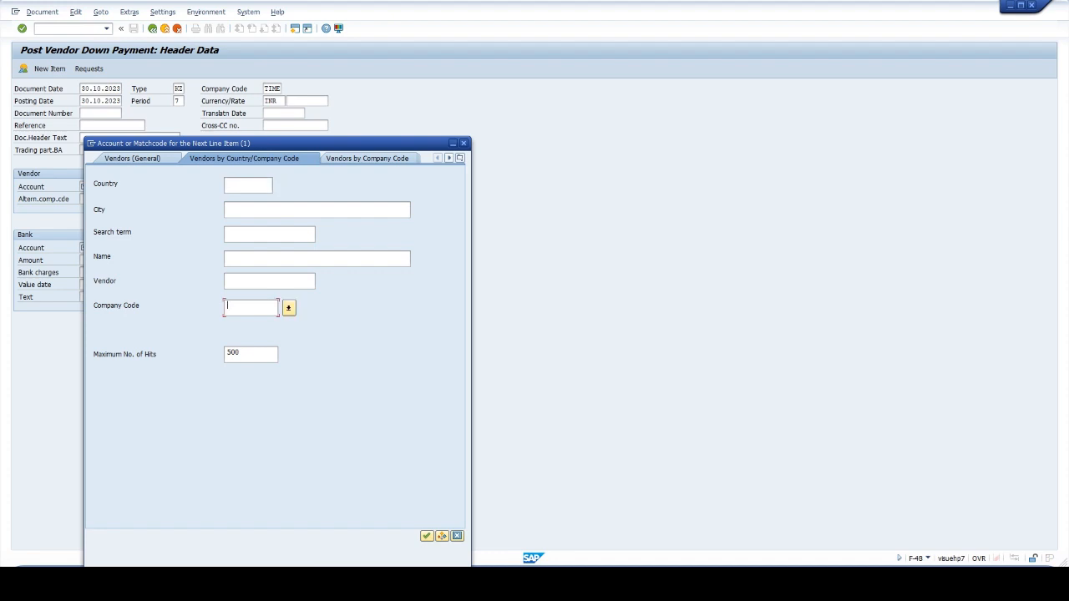
text(TIME)
click(426, 536)
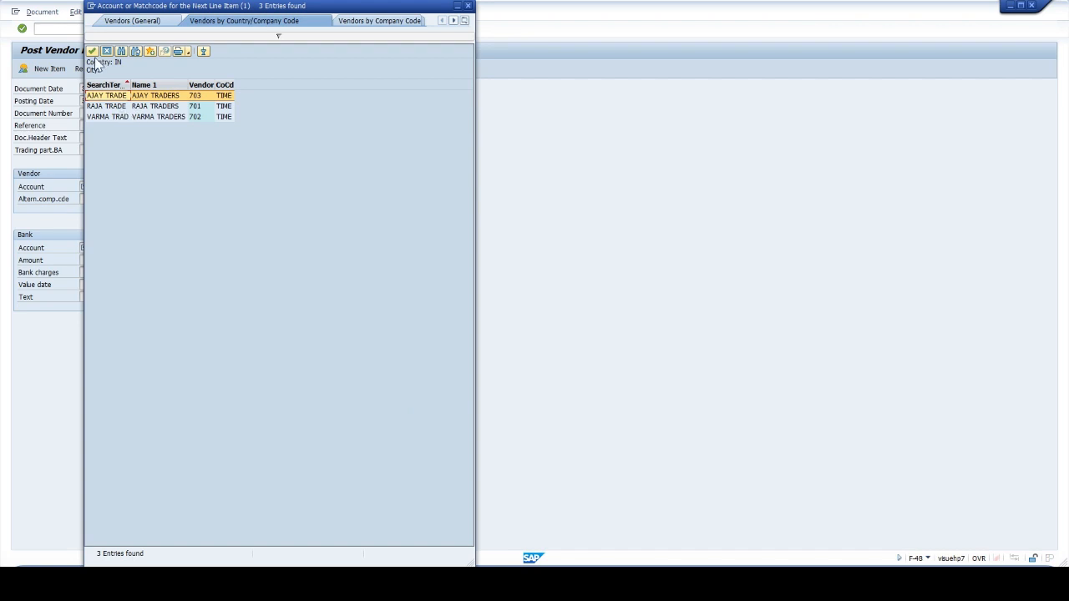
click(175, 107)
click(92, 51)
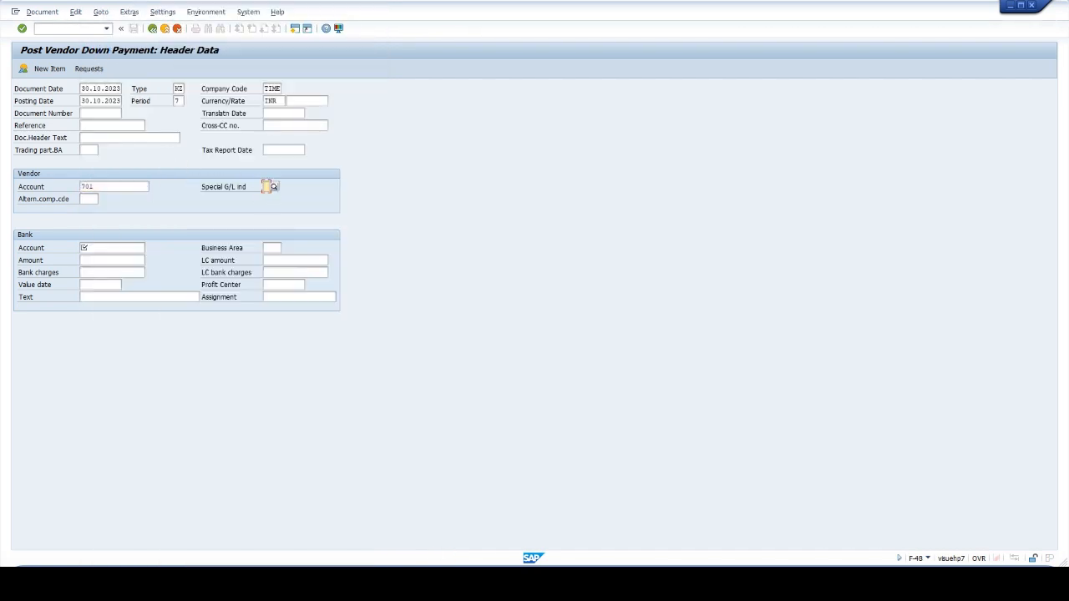
click(266, 187)
text(A)
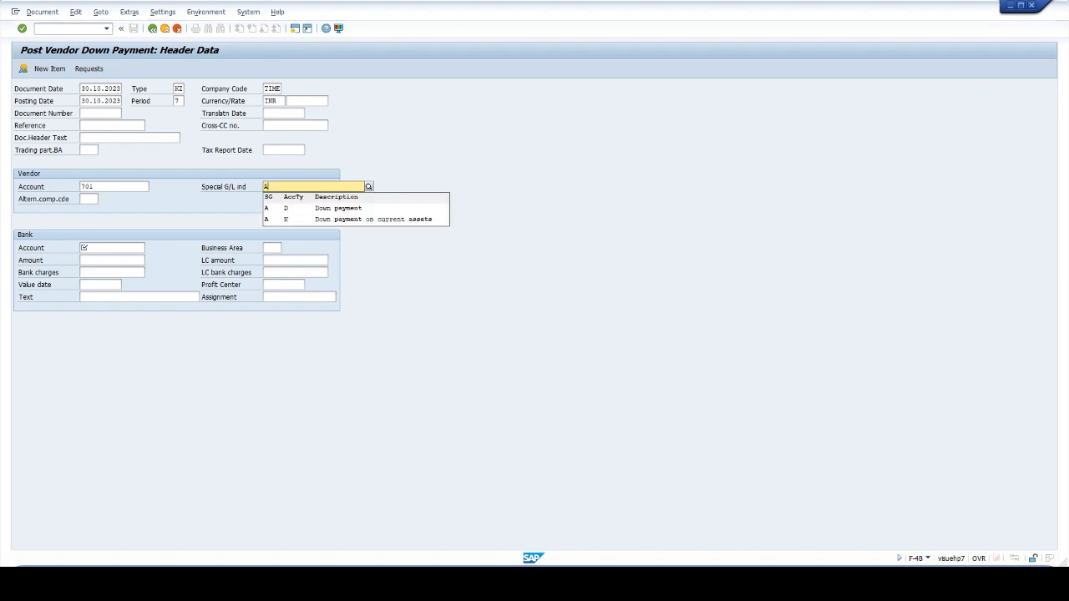
click(301, 224)
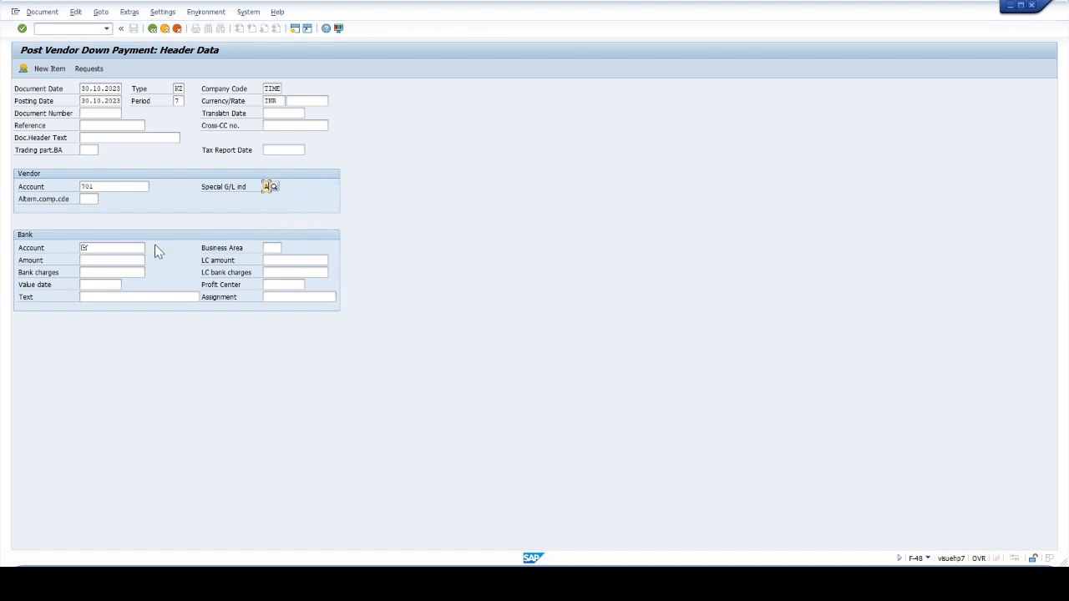
Fill in the bank details with G/L account 2203, amount 25000 and business area TIME
click(113, 248)
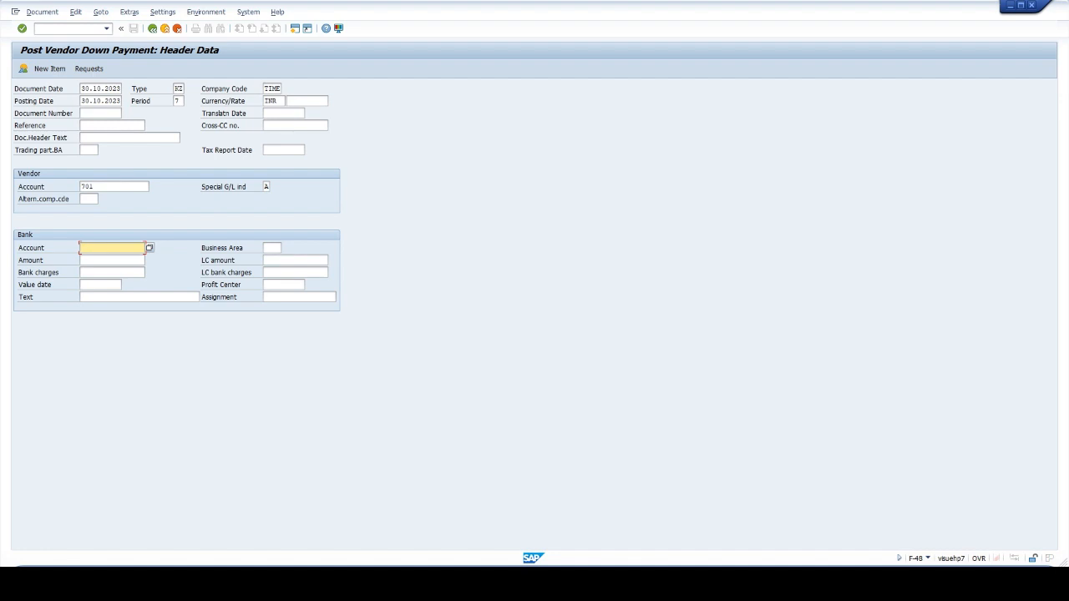
text(2203)
key(Tab)
text(25000)
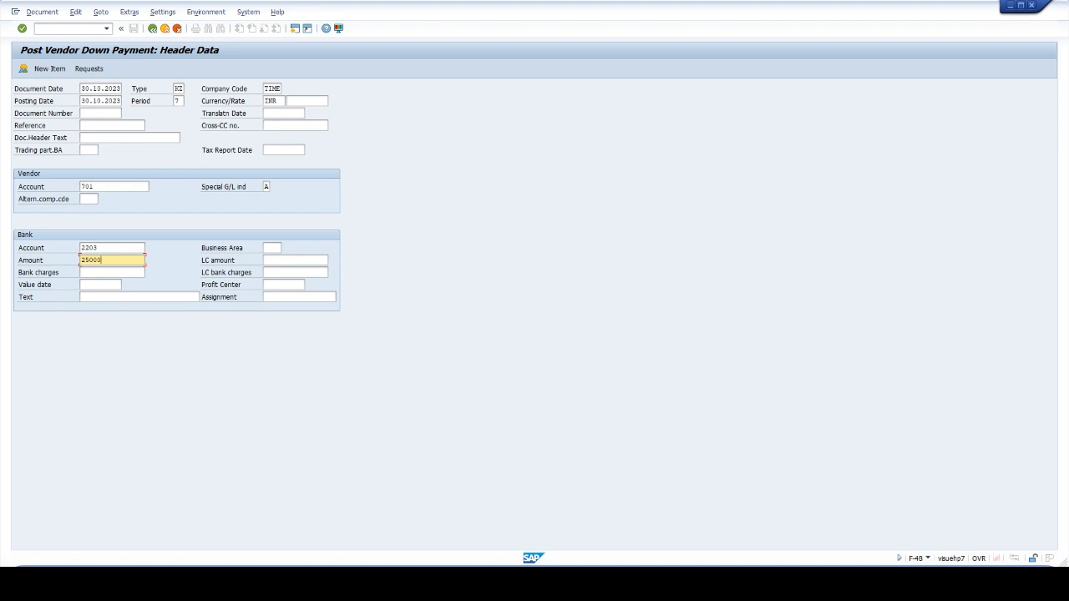
click(273, 248)
text(TIME)
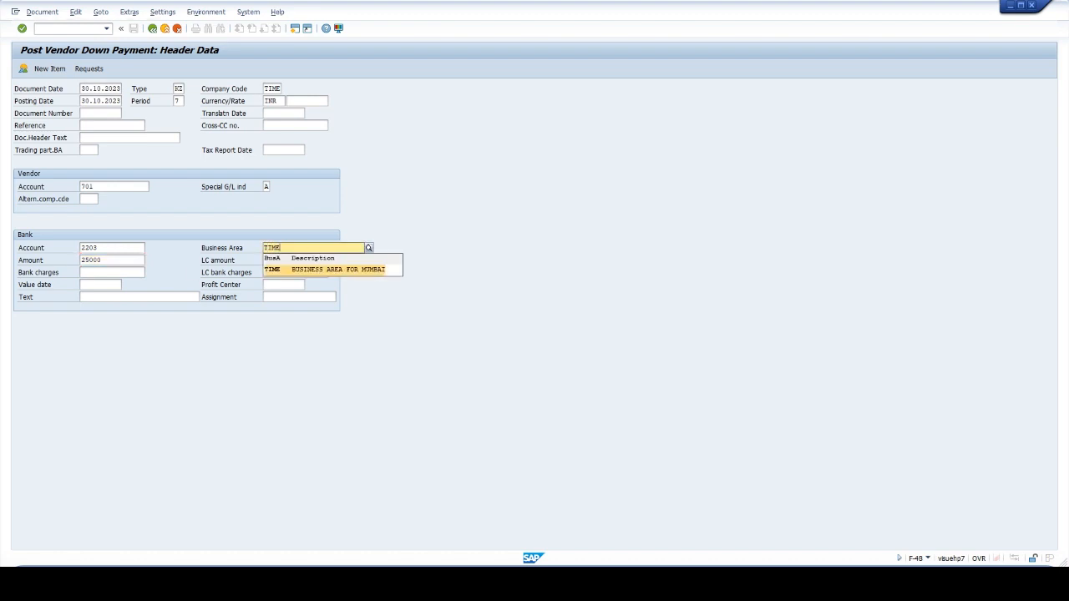
key(Tab)
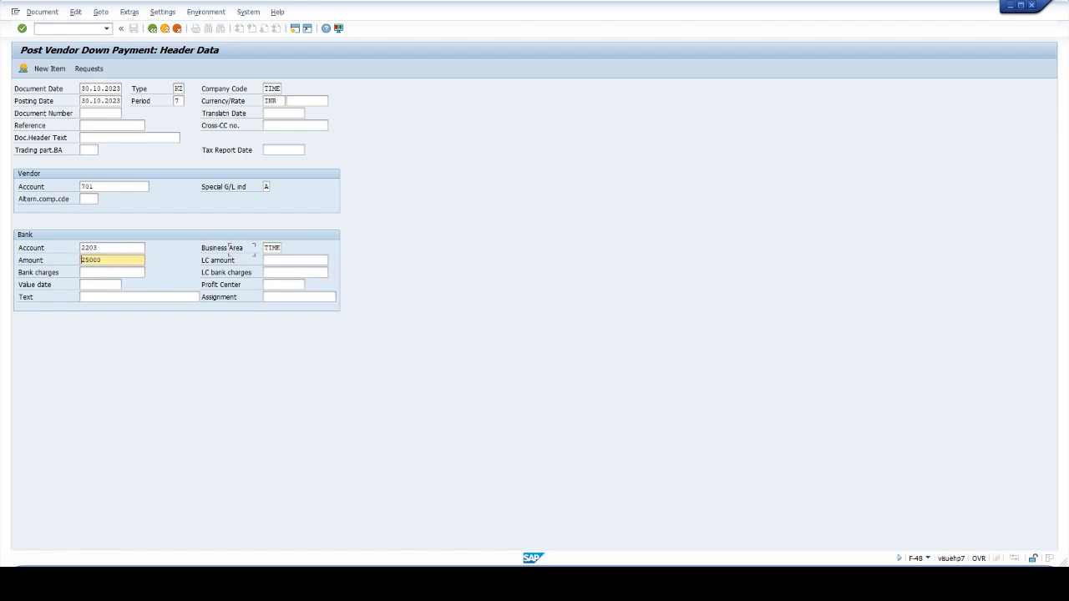
Set the bank item's text to ADVANCE TO VENDOR and proceed to the vendor item
click(200, 297)
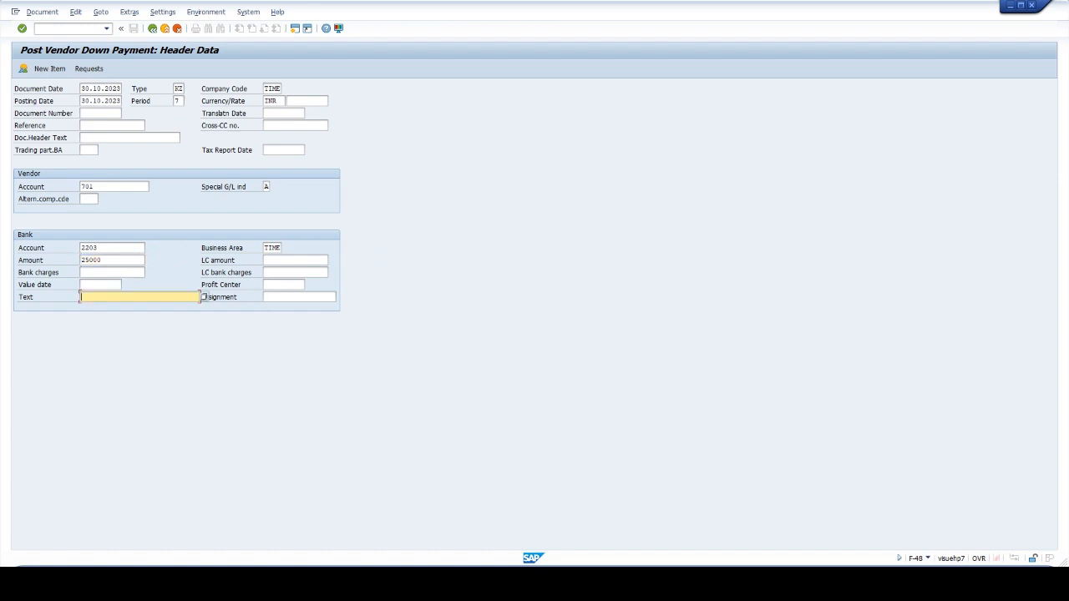
text(A)
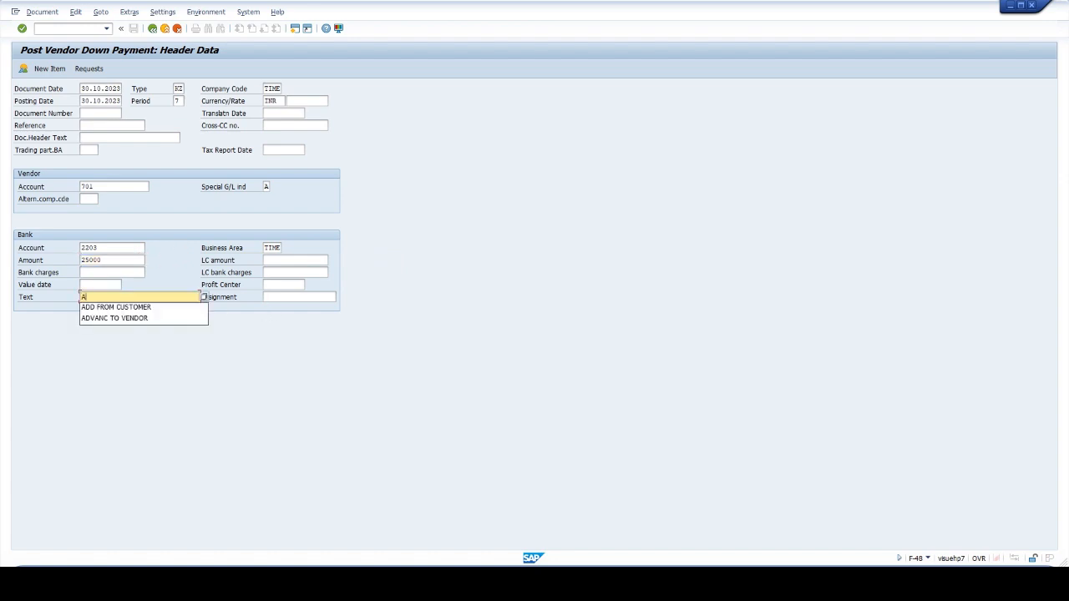
text(DVANCE T)
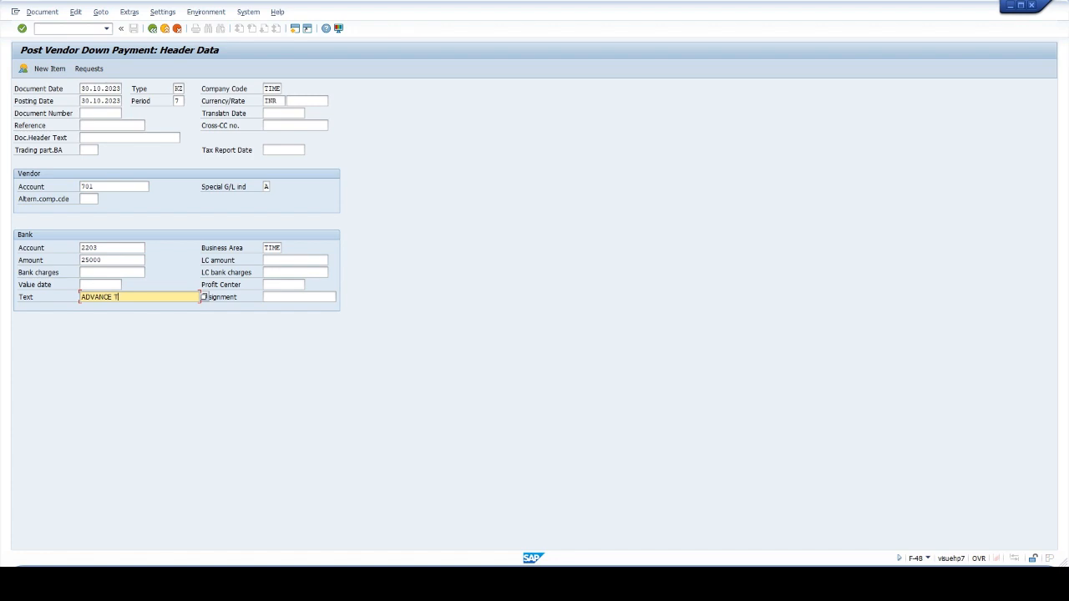
text(O VENDOR)
key(Return)
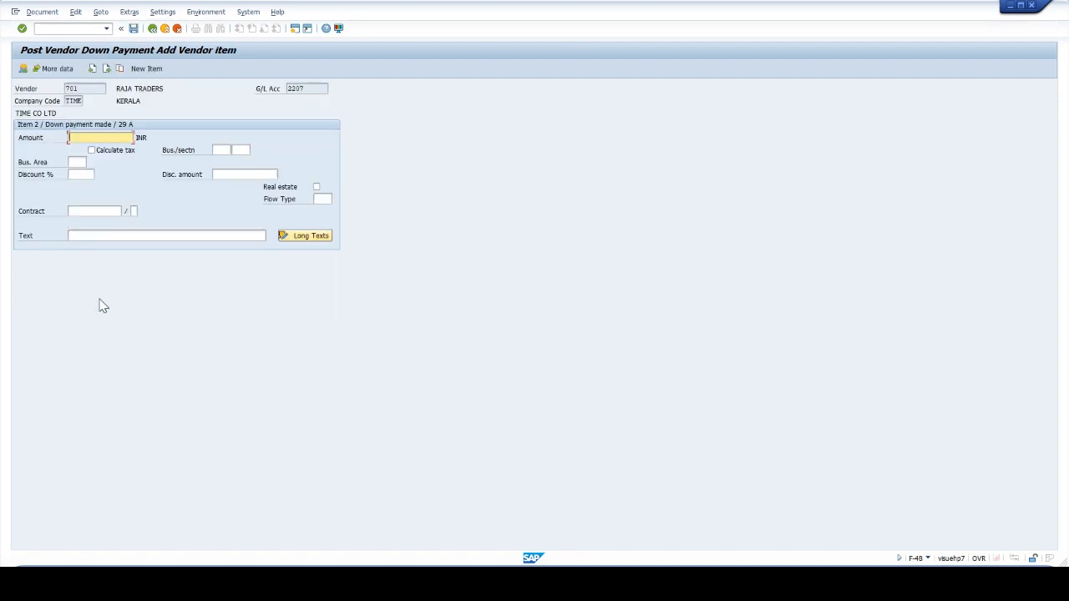
Fill in the down payment's vendor item with amount *, business area TIME and text +
text(*)
key(Tab)
key(Tab)
key(Tab)
text(TIME)
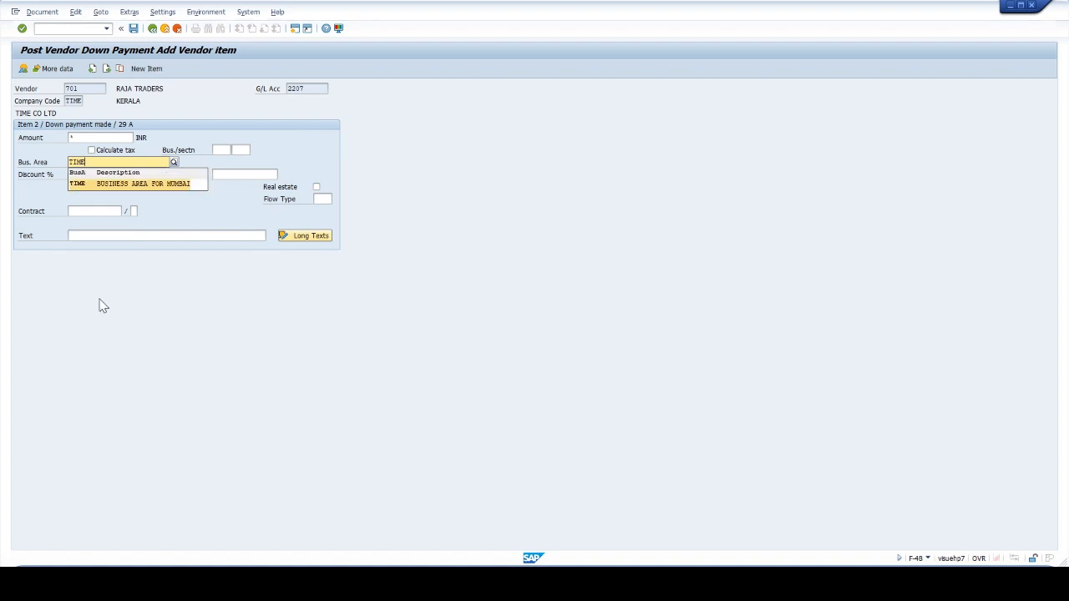
key(Return)
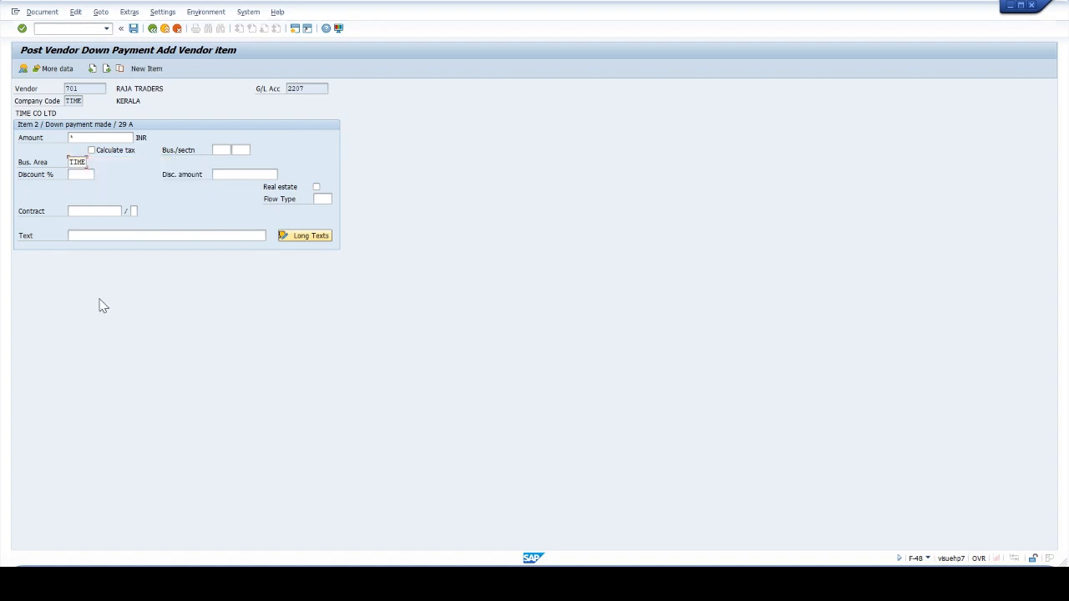
key(Tab)
key(Tab)
key(Tab)
key(Tab)
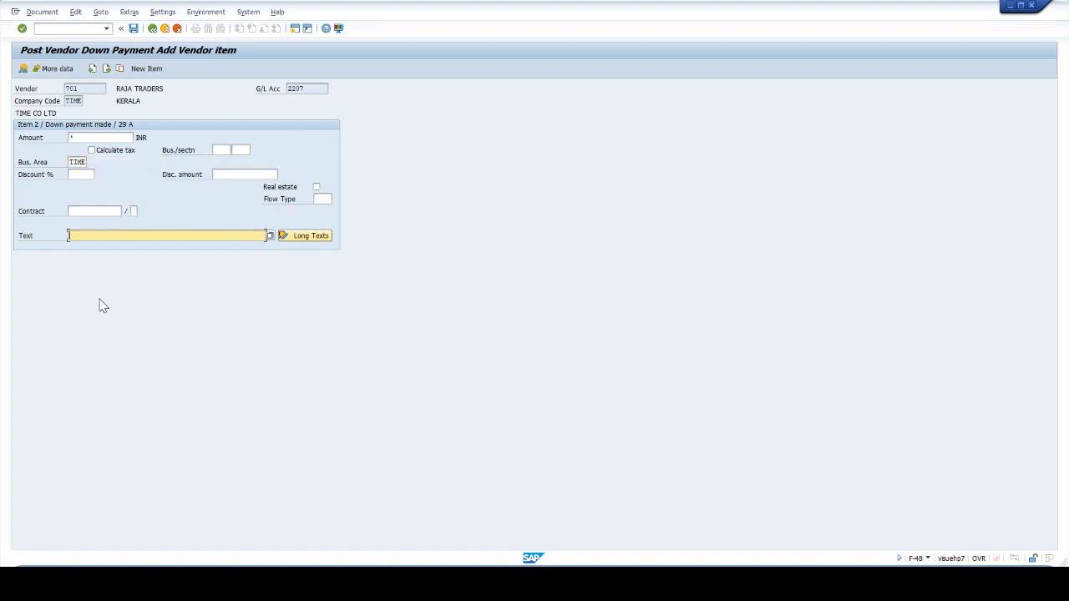
text(+)
key(Return)
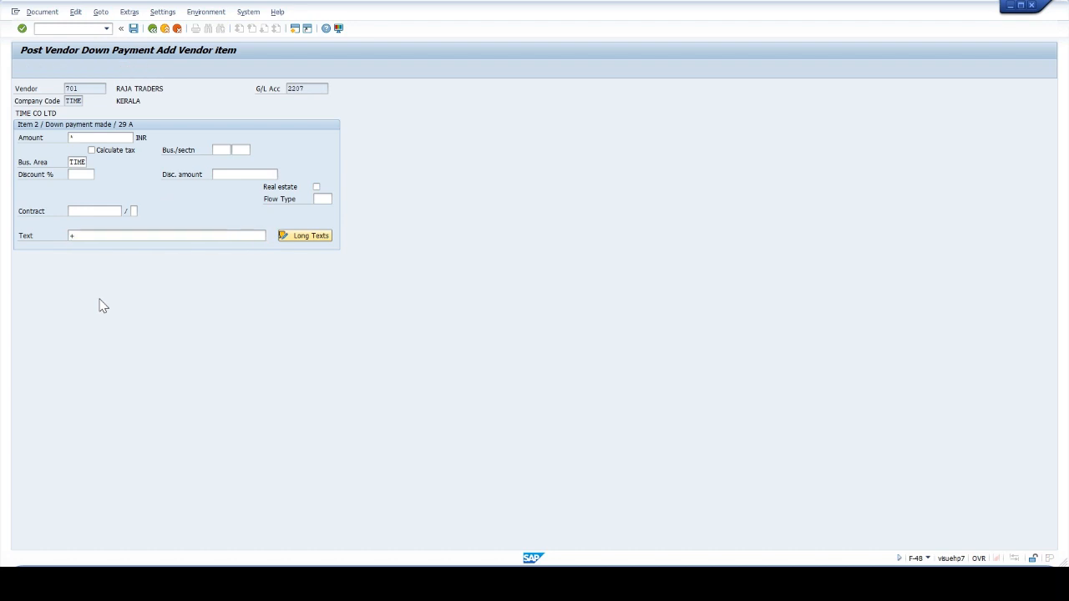
Post the vendor down payment and display the posted document in general ledger view
click(133, 29)
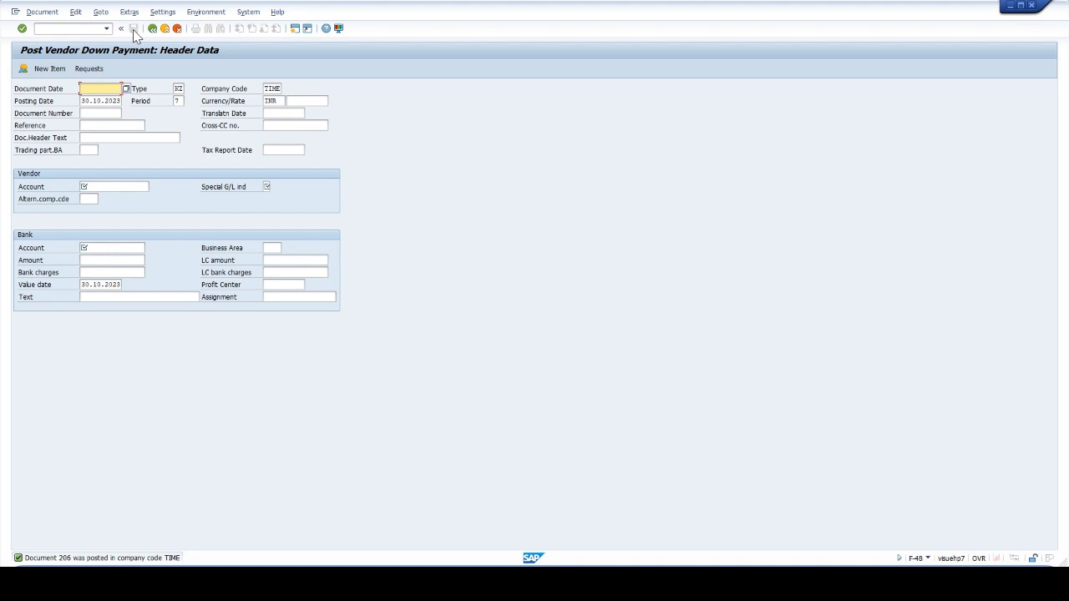
click(41, 11)
click(46, 50)
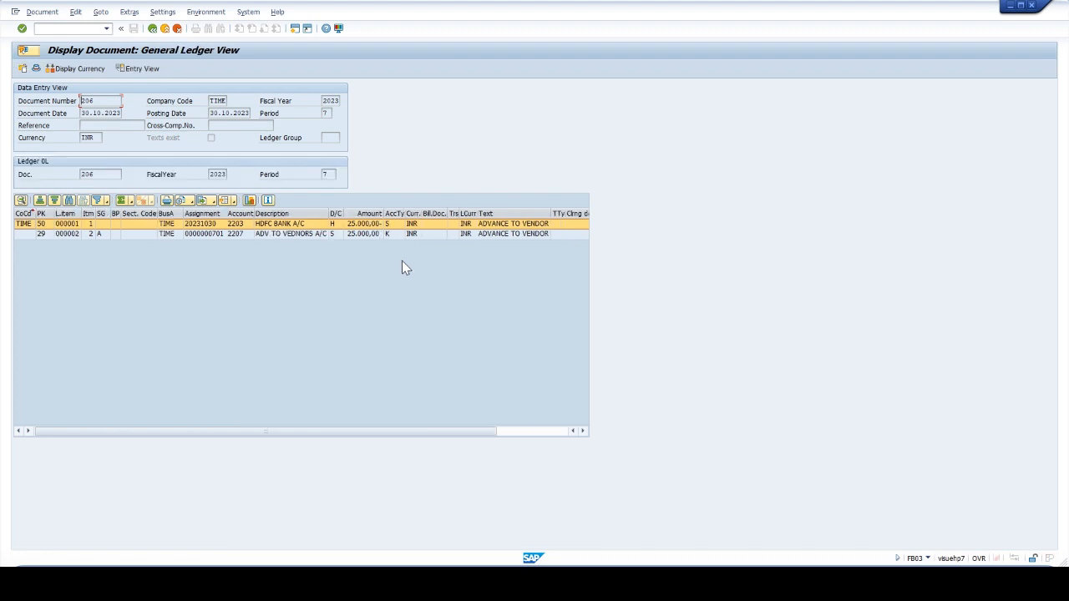
Start a vendor invoice with transaction F-43, using document date 30.10.2023 and vendor RAJA TRADERS with posting key 31
click(84, 30)
text(/NF-43)
key(Return)
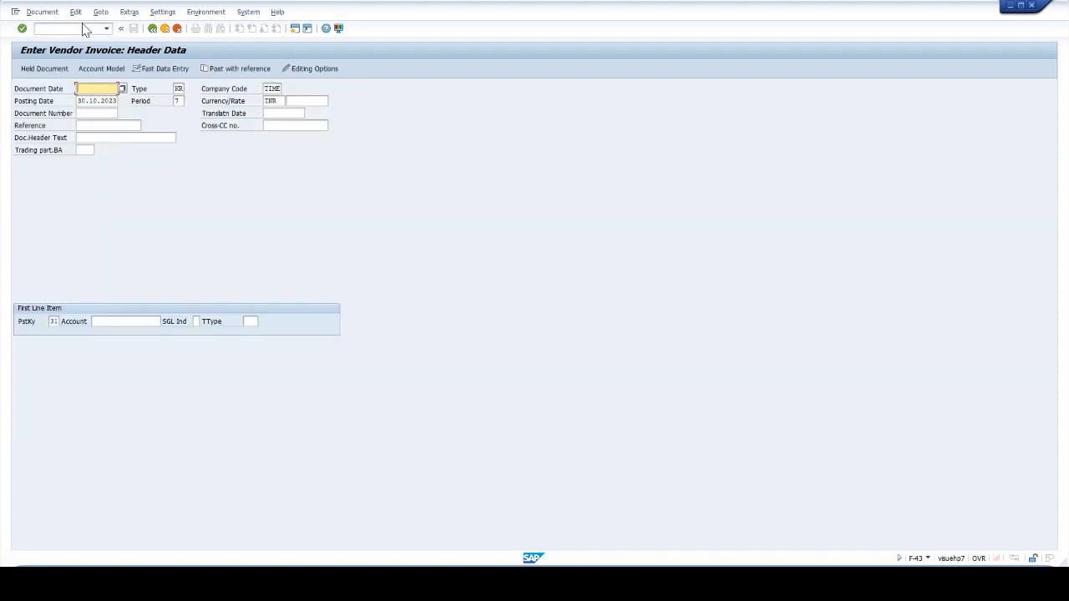
key(space)
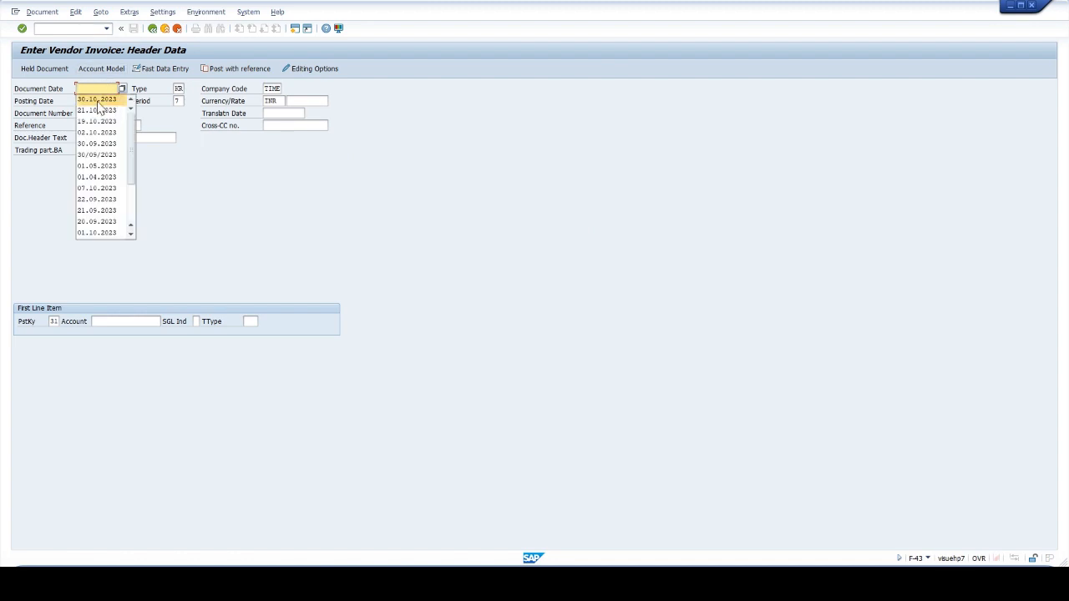
click(95, 101)
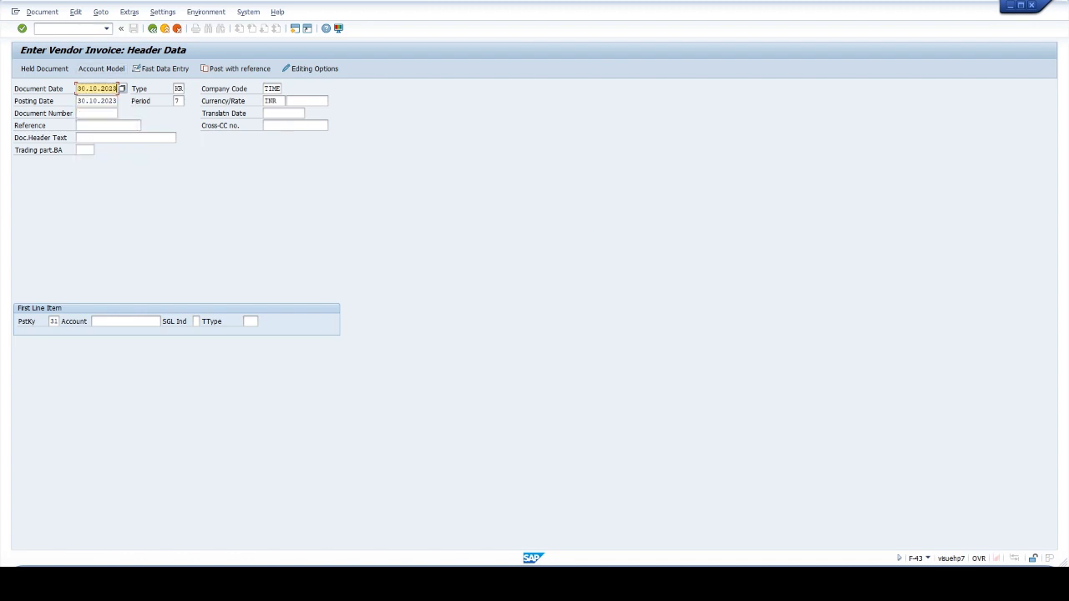
click(113, 320)
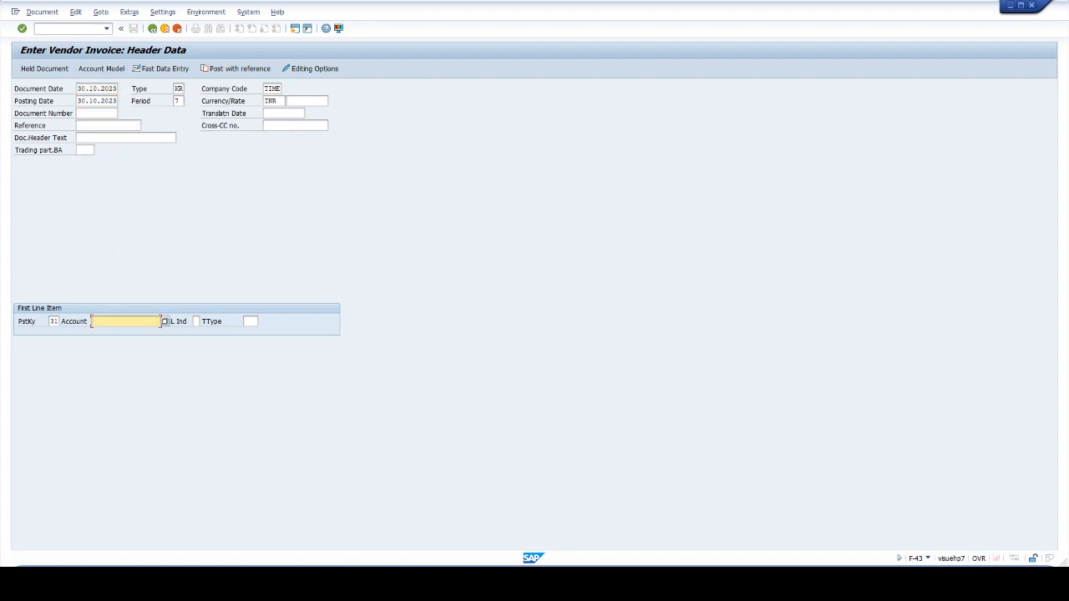
text(70)
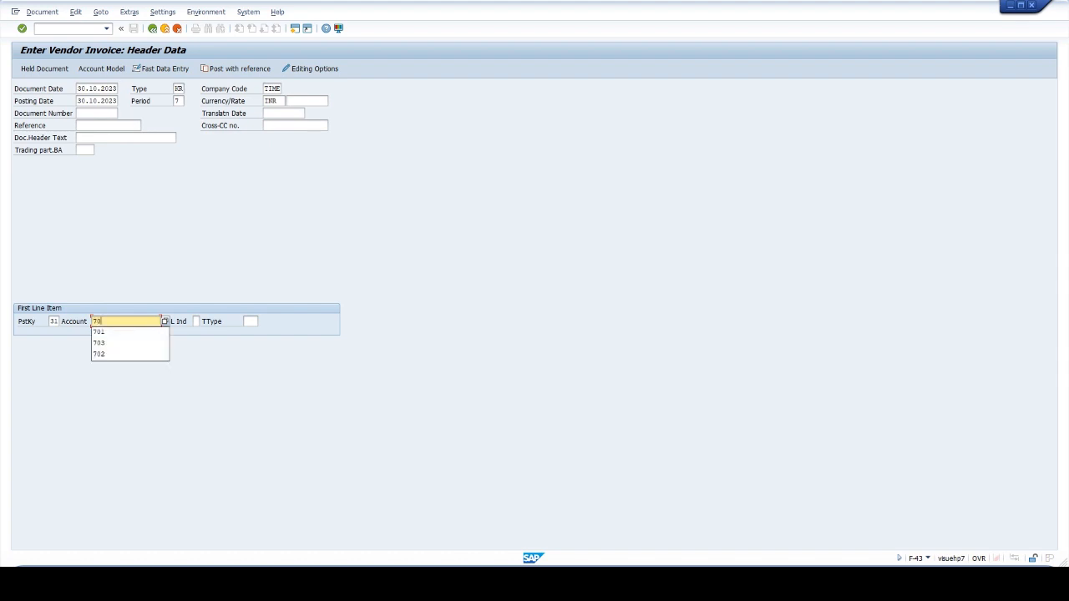
text(1)
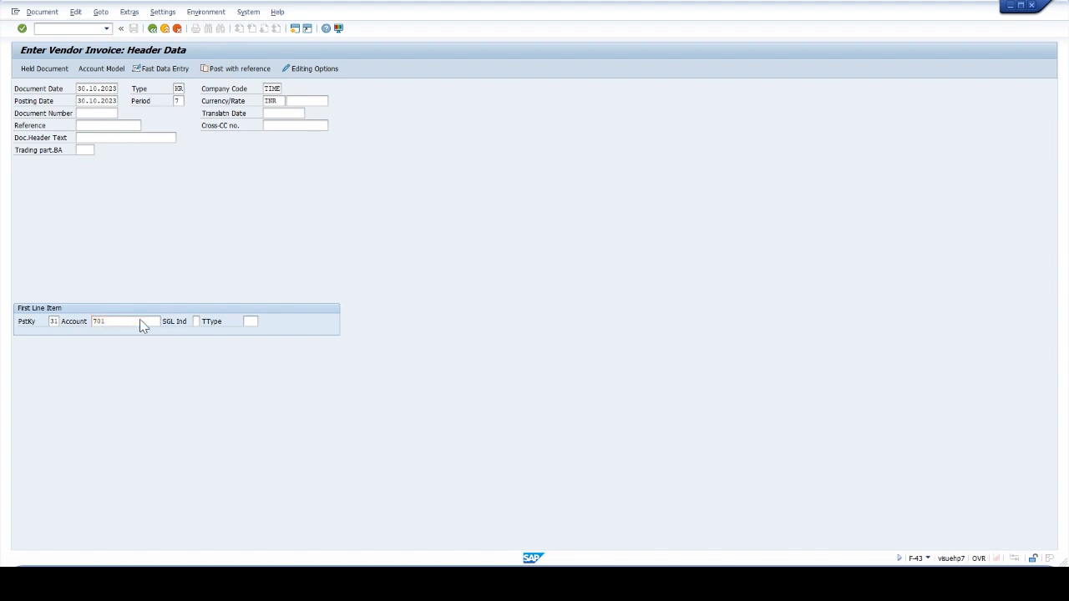
key(Return)
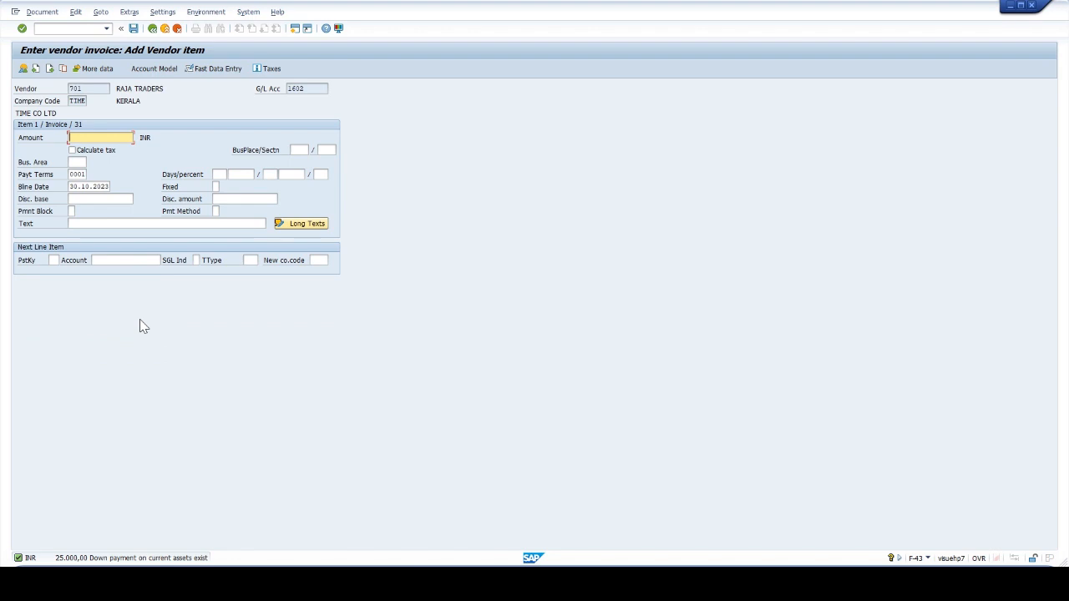
Fill in the invoice's vendor item with amount 25000, business area TIME and text VEDNOR INVOICE
text(25000)
key(Tab)
key(Tab)
key(Tab)
key(Tab)
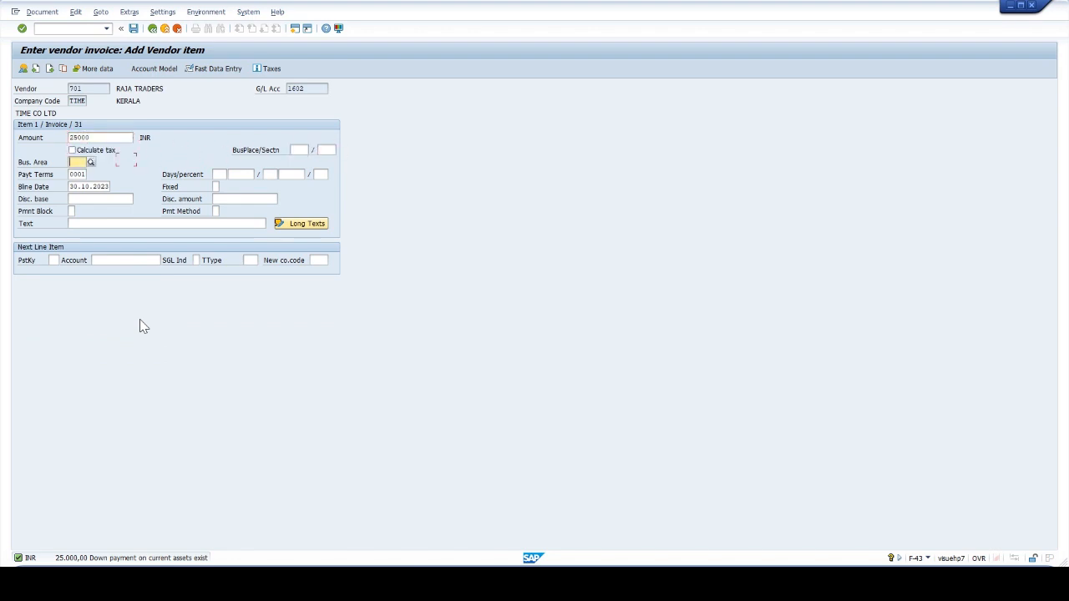
text(1IME)
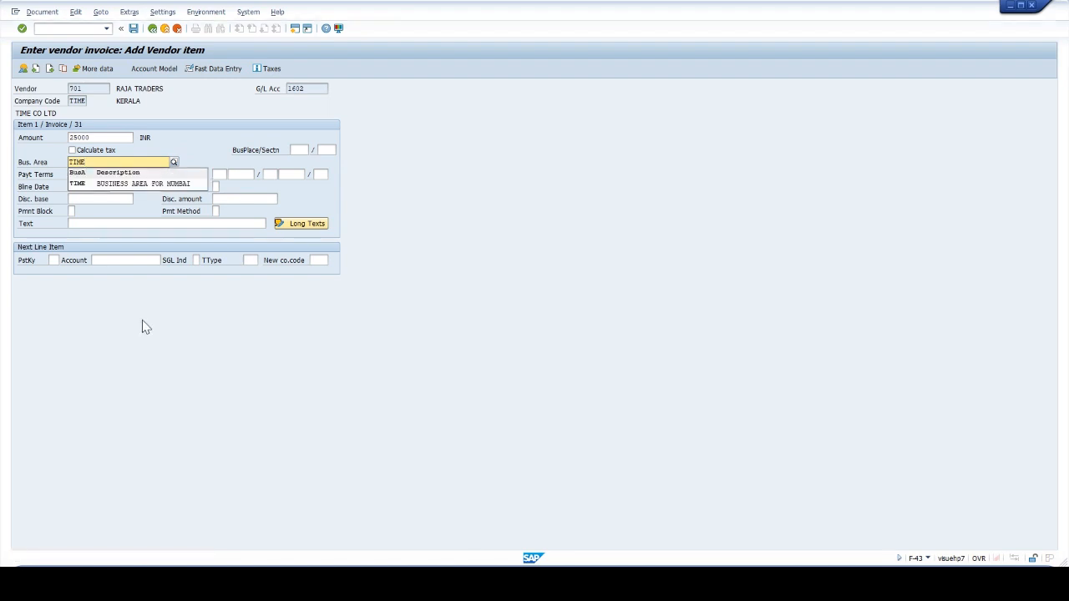
key(Down)
key(Return)
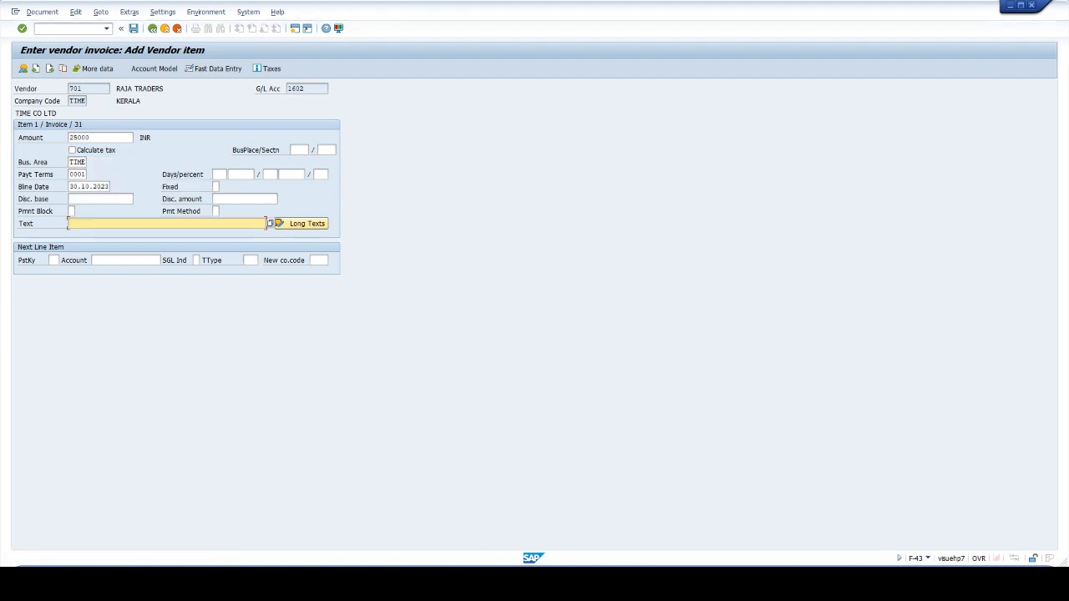
text(VEDNOR INVOICE)
Add a debit line item with posting key 40 and G/L account 2204
click(58, 260)
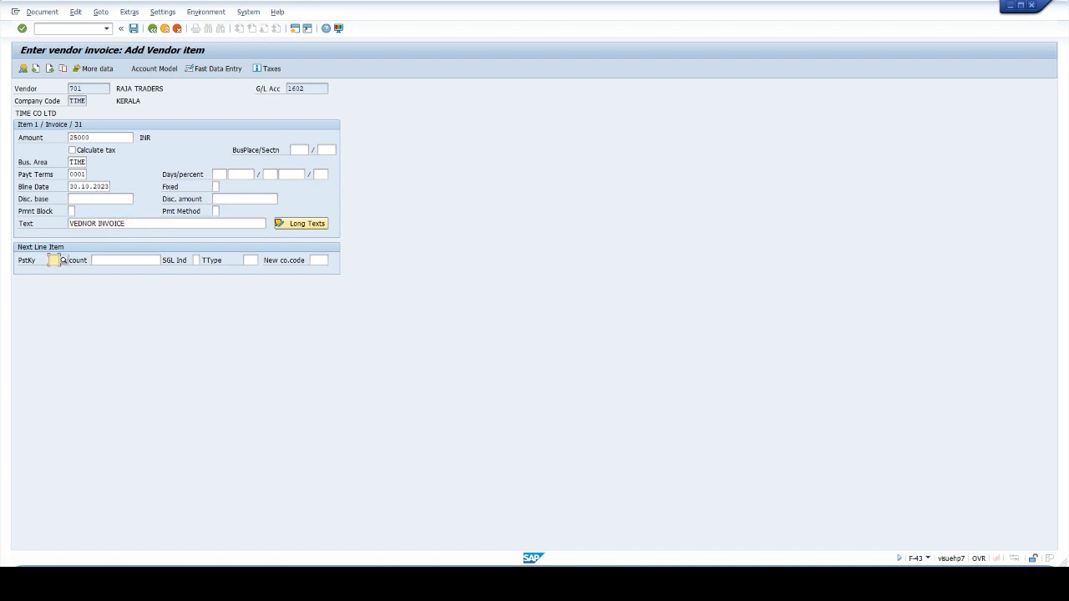
text(40)
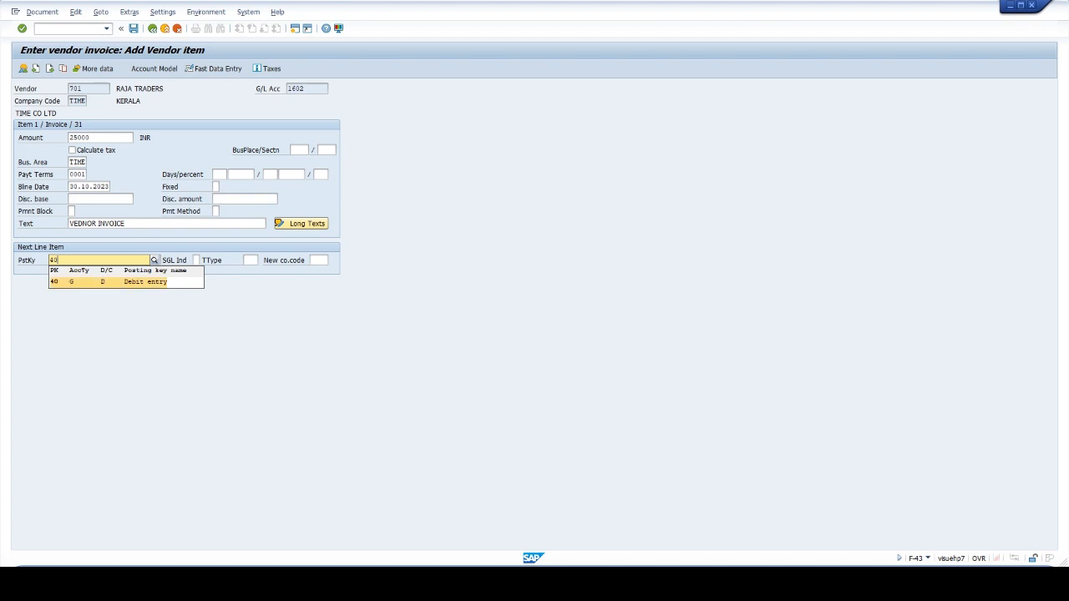
key(Tab)
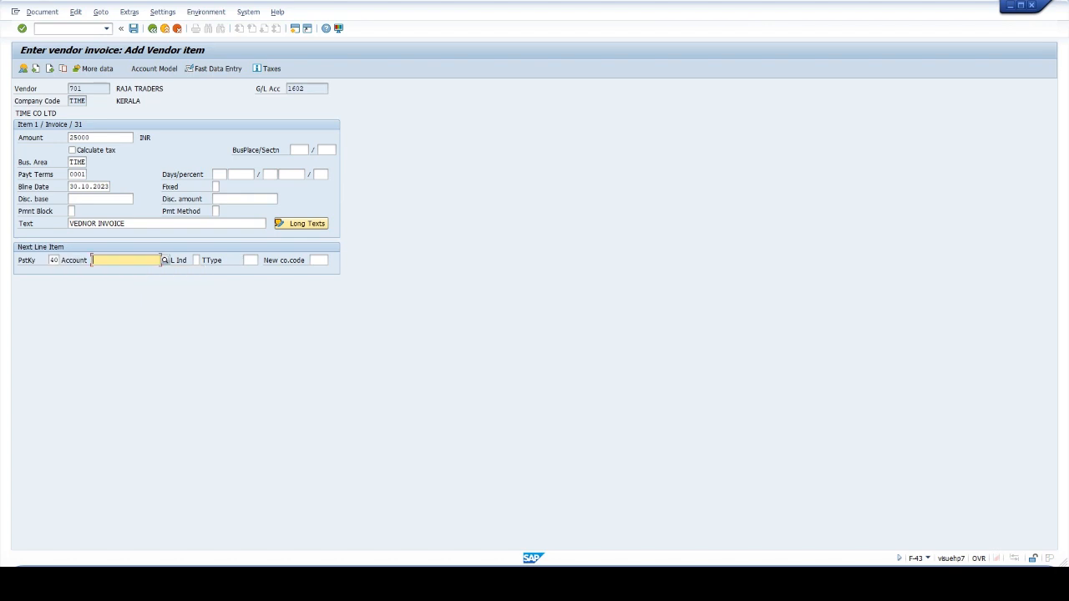
text(2204)
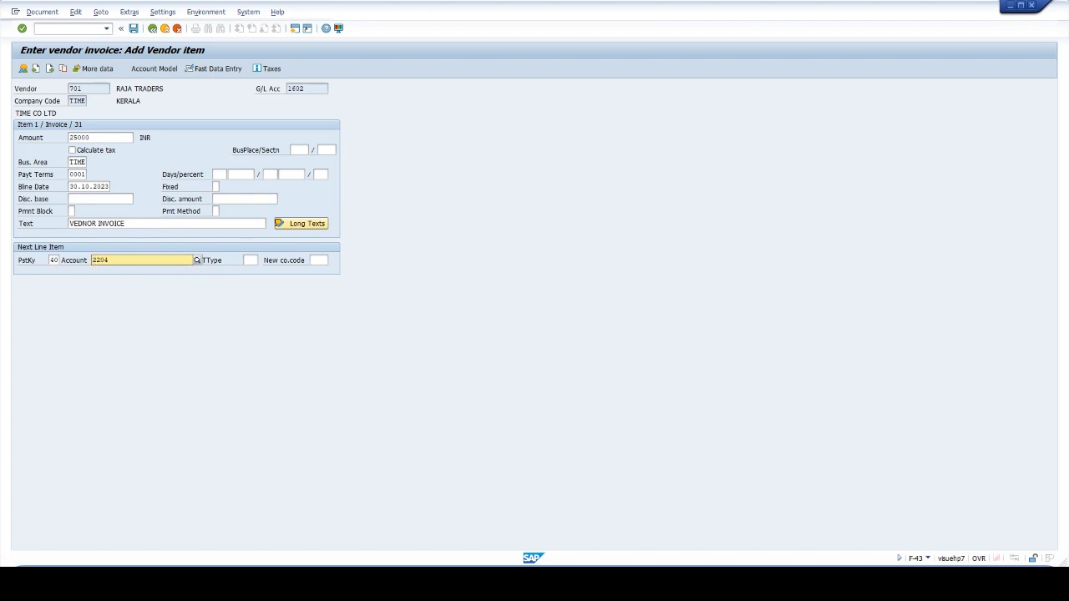
key(Return)
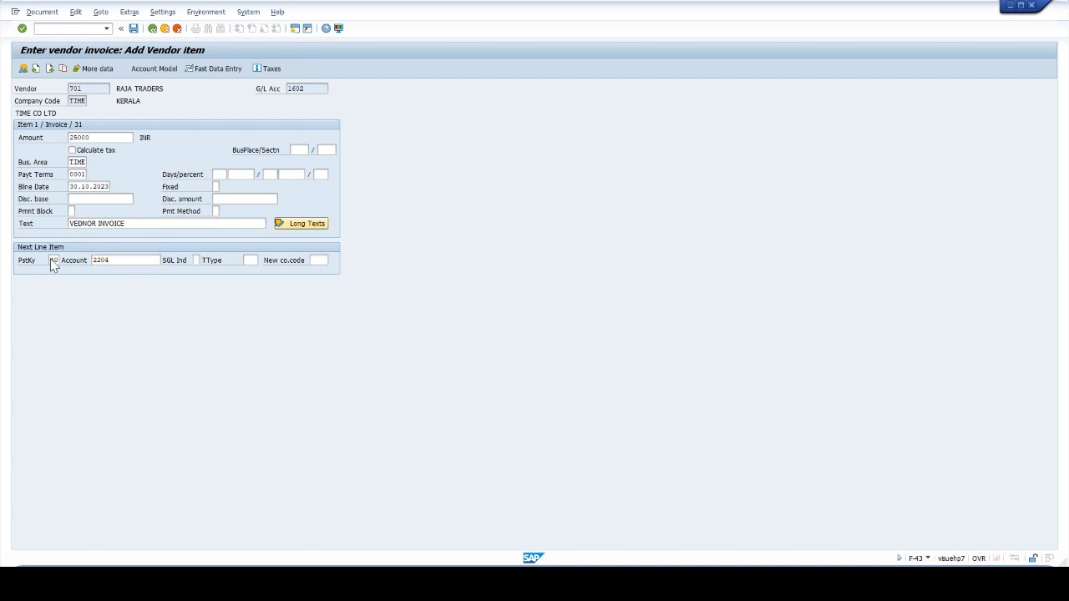
Fill in the raw material debit item with amount *, business area TIME and text +
text(*)
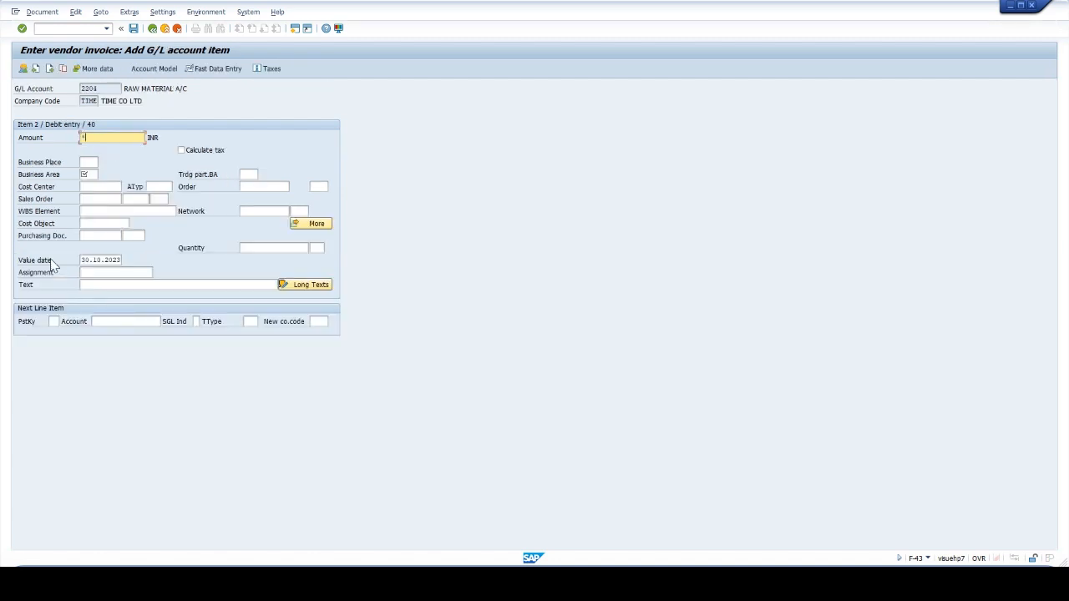
key(Tab)
key(Tab)
key(Tab)
text(TIME)
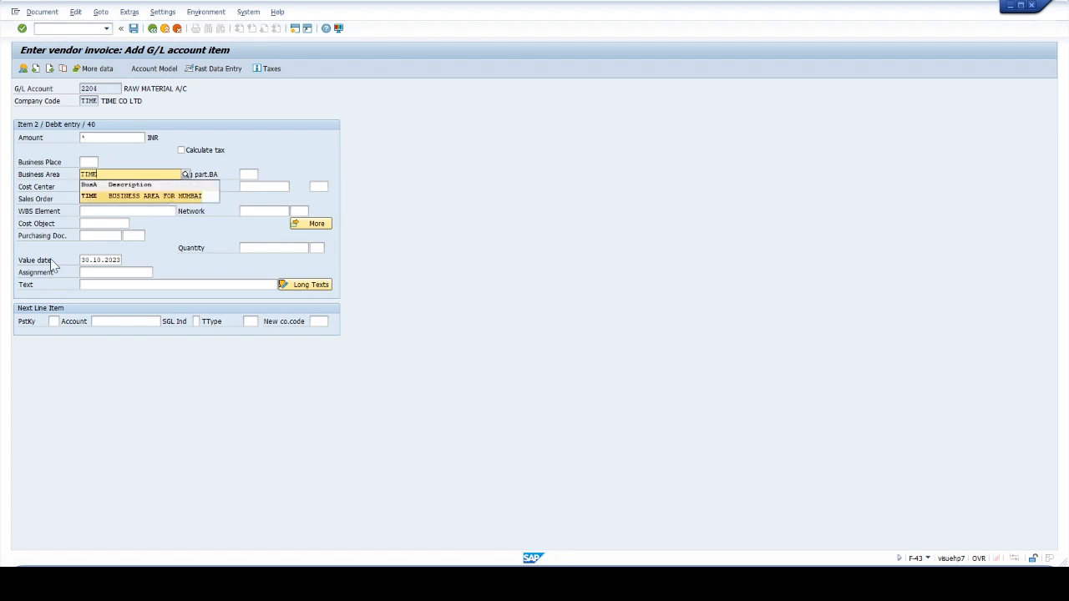
key(Tab)
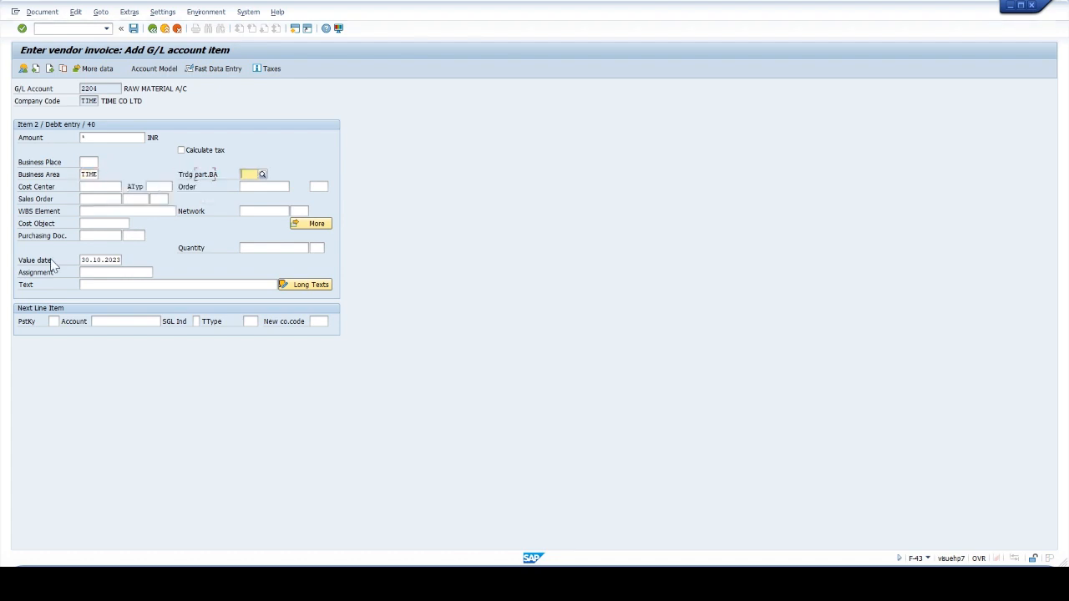
click(81, 285)
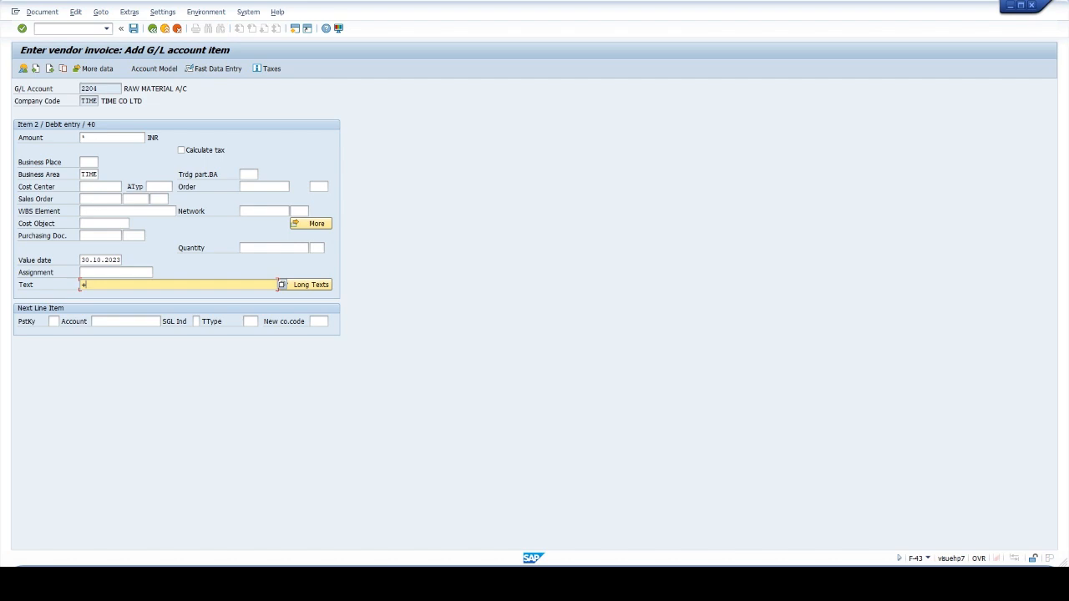
text(VEDNOR INVOICE)
key(Return)
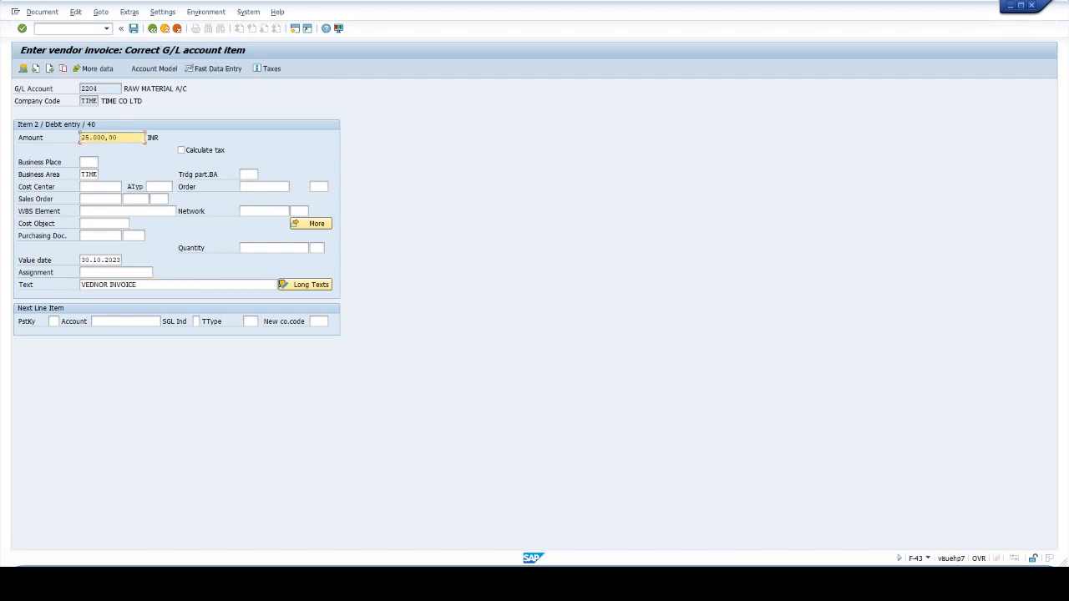
Post the vendor invoice and display the posted document
click(132, 28)
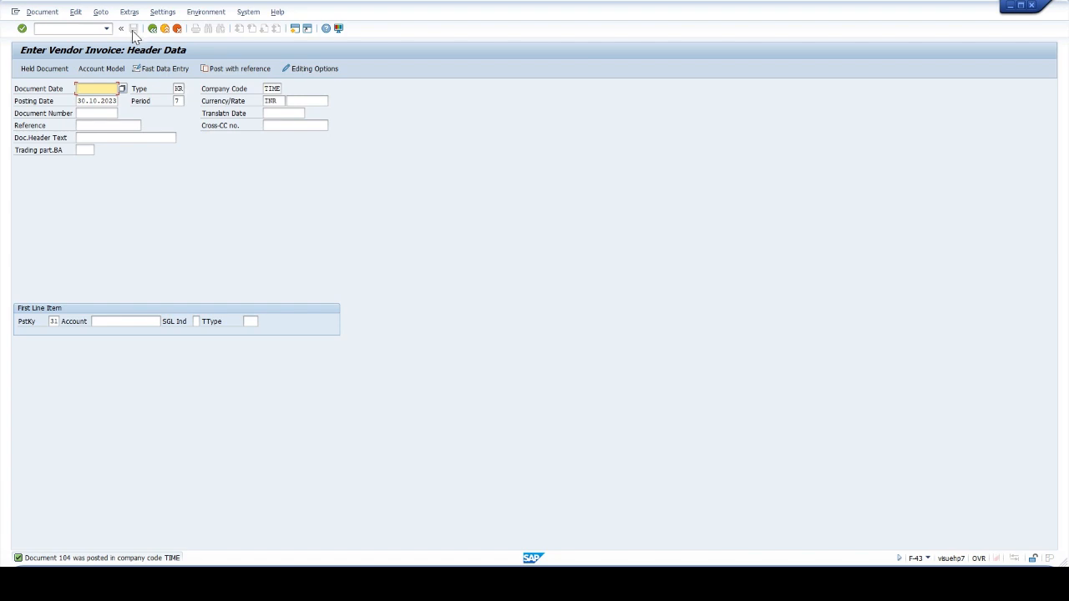
click(42, 12)
click(56, 53)
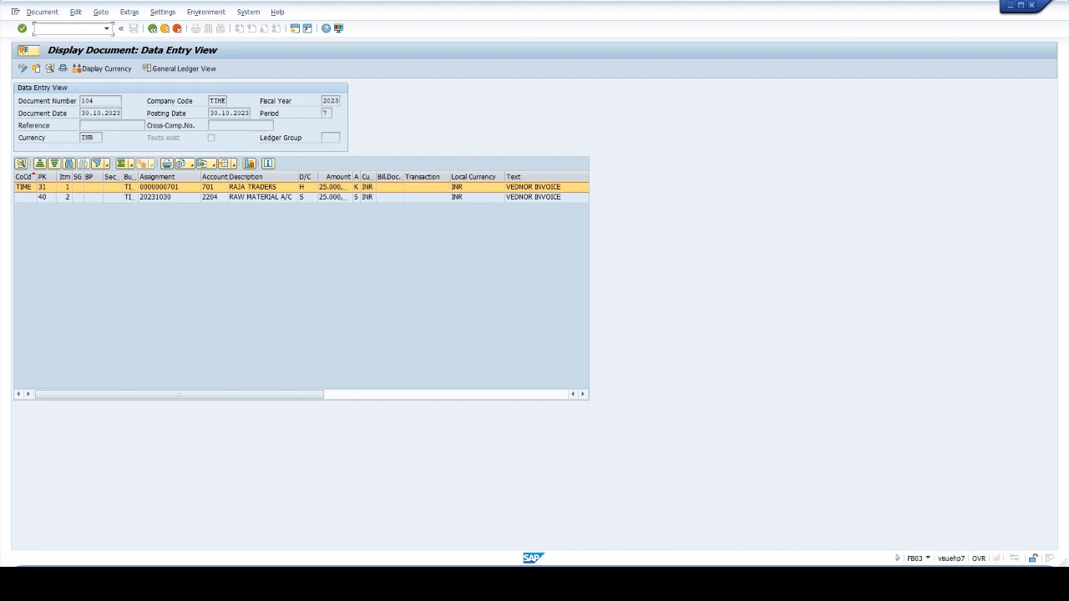
List RAJA TRADERS' open special G/L items in company code TIME at key date 30.10.2023 with transaction FBL1N
text(FBL1N)
key(Return)
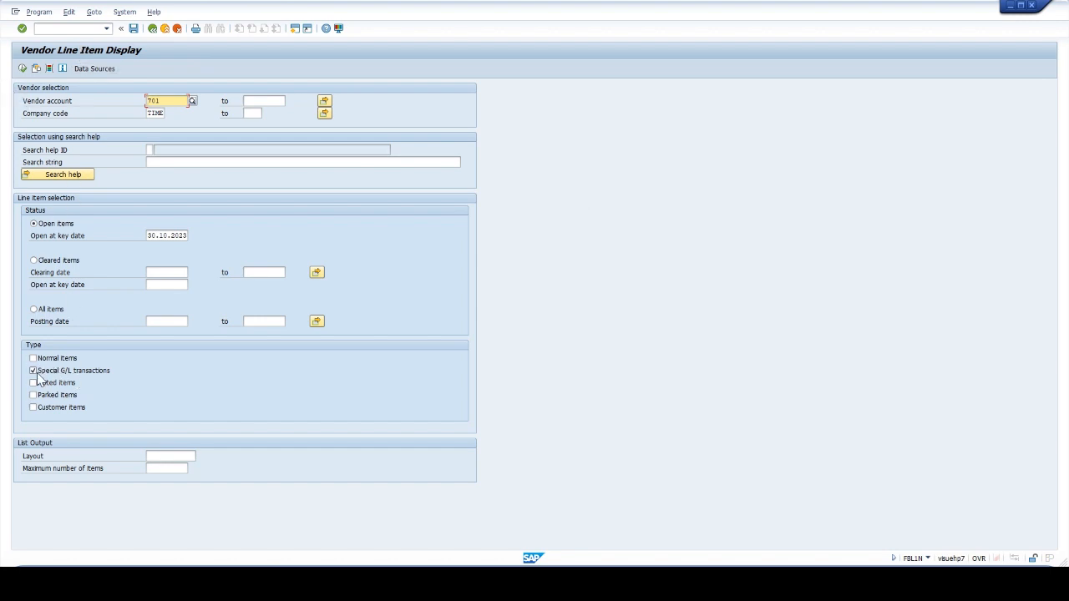
click(23, 68)
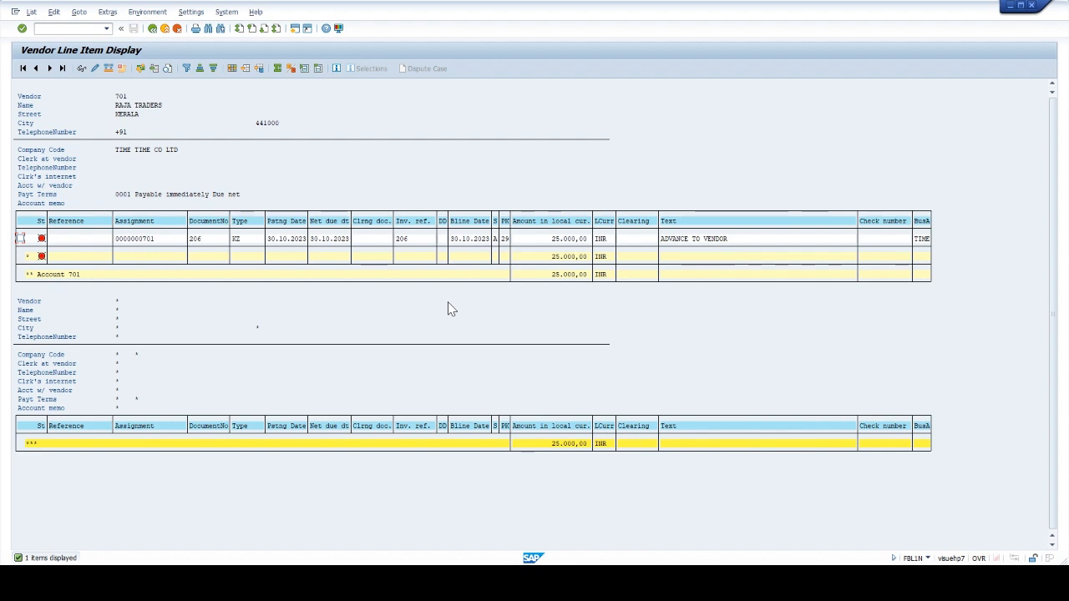
Open transaction F-54 to clear a vendor down payment and set the document date to 30.10.2023
click(35, 29)
text(/NF-54)
key(Return)
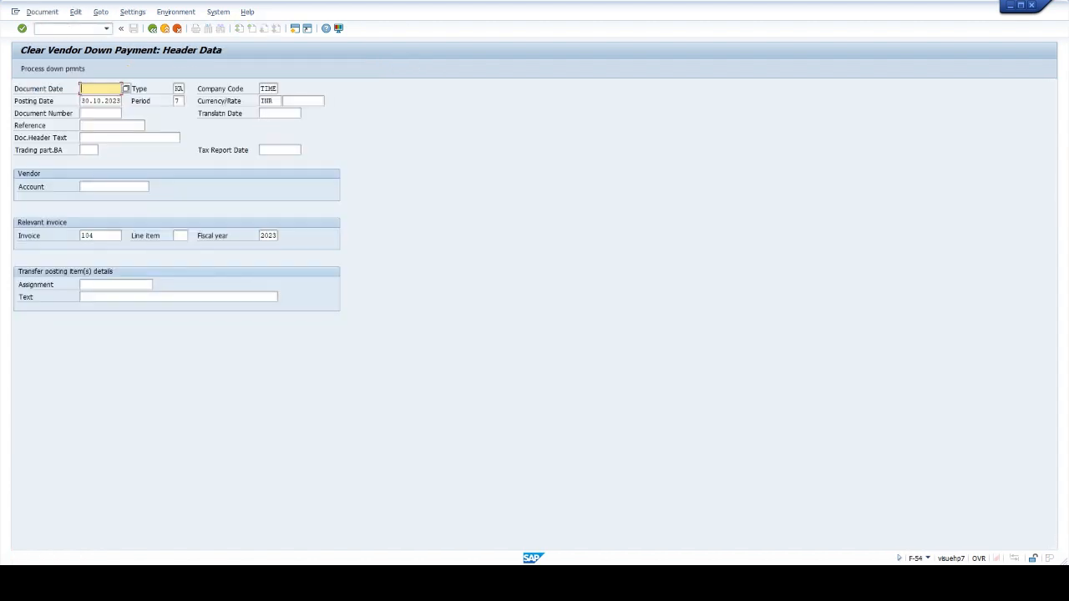
click(96, 89)
click(92, 102)
click(81, 187)
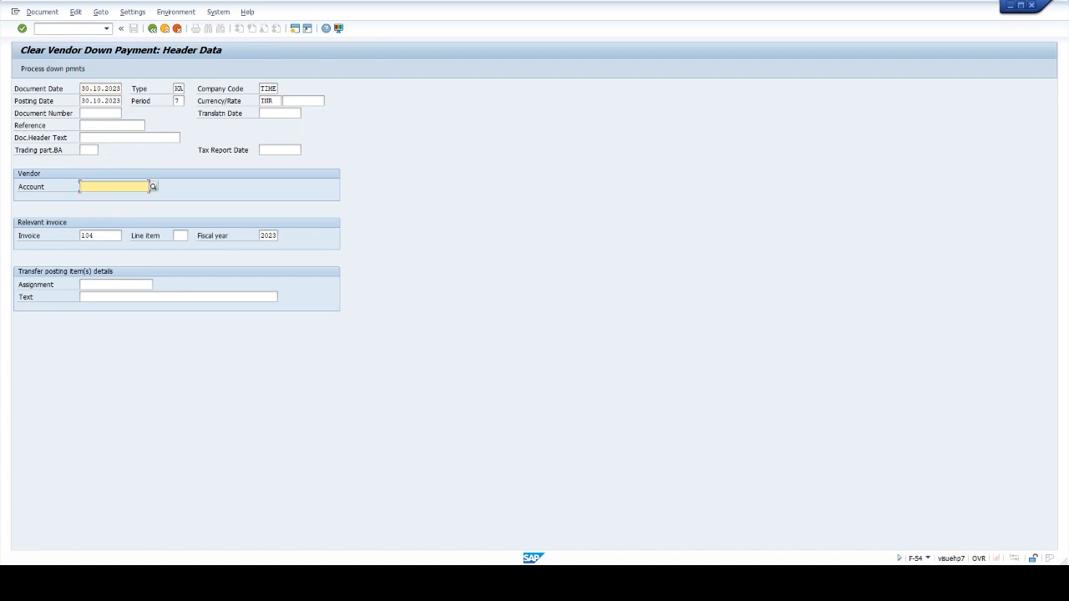
Enter RAJA TRADERS as the vendor and ADVANCE TRANFER TO INVOICE as the transfer posting text
text(701)
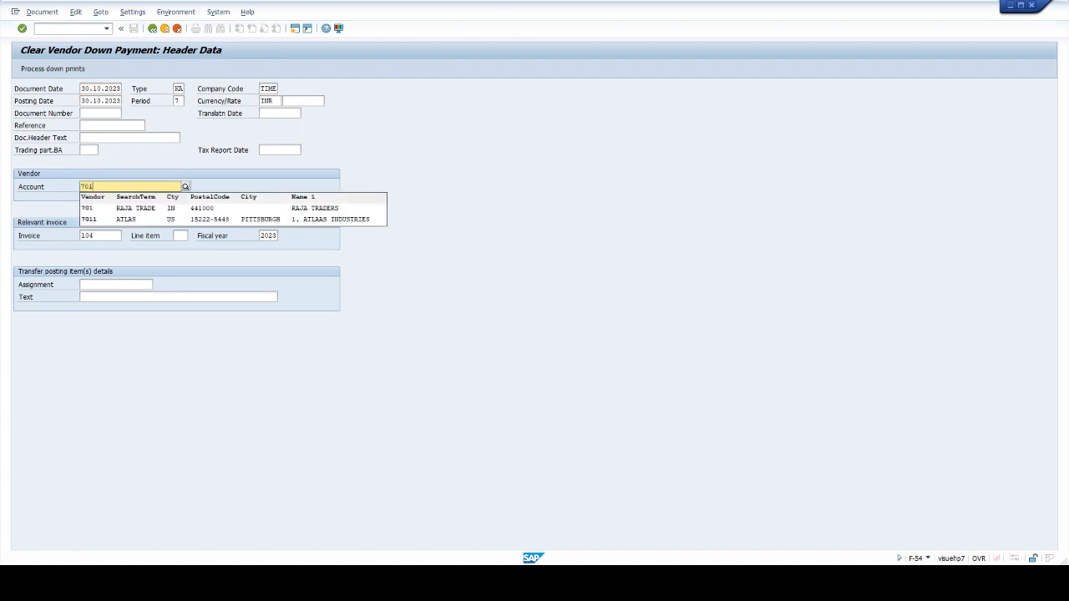
click(119, 210)
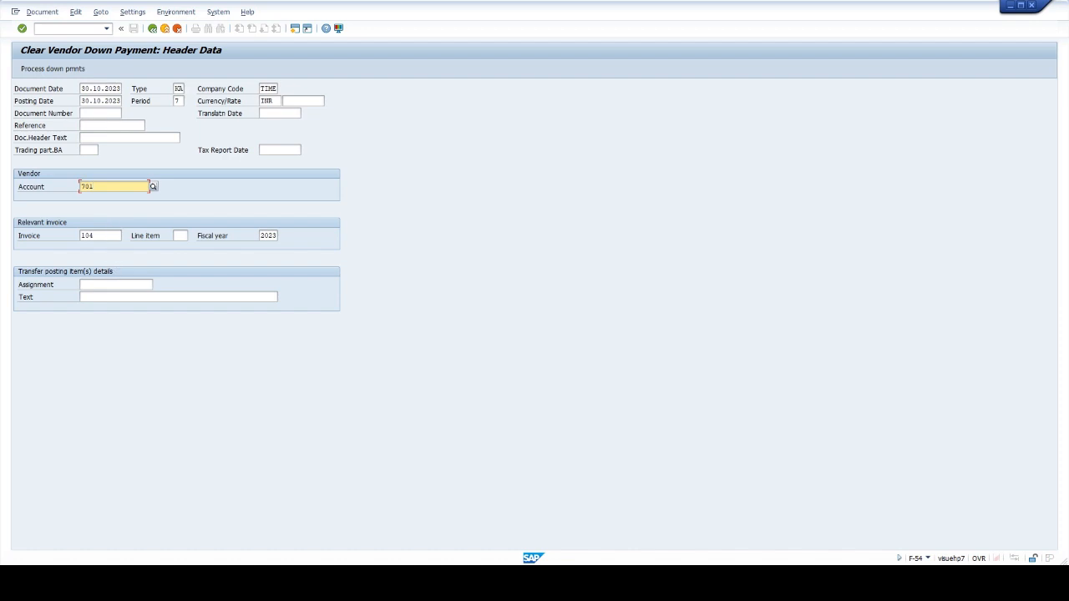
click(112, 298)
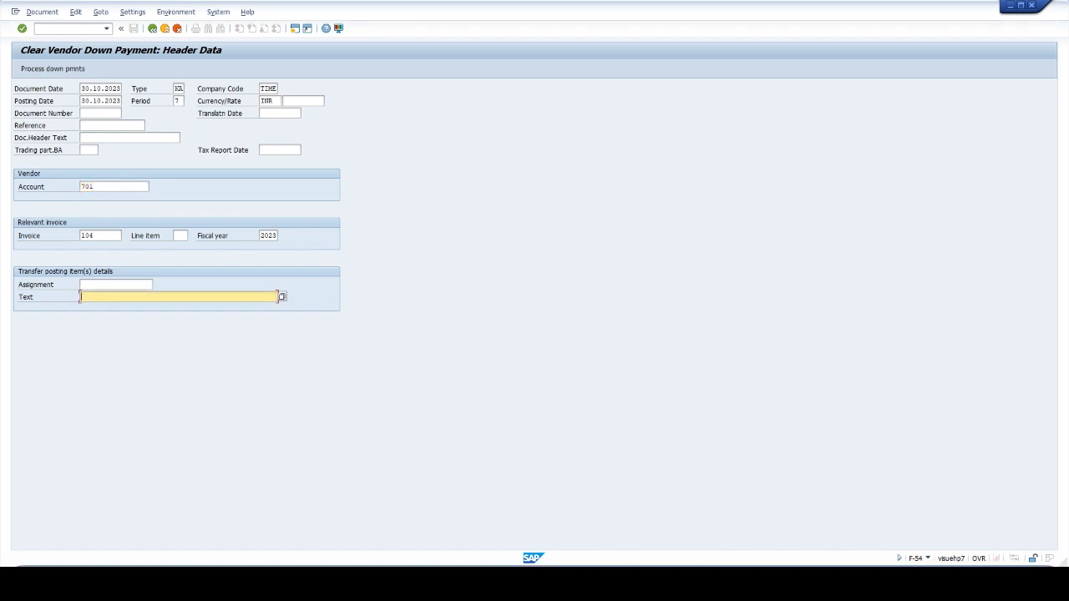
text(ADVANCE TRANFER TO INVOICE)
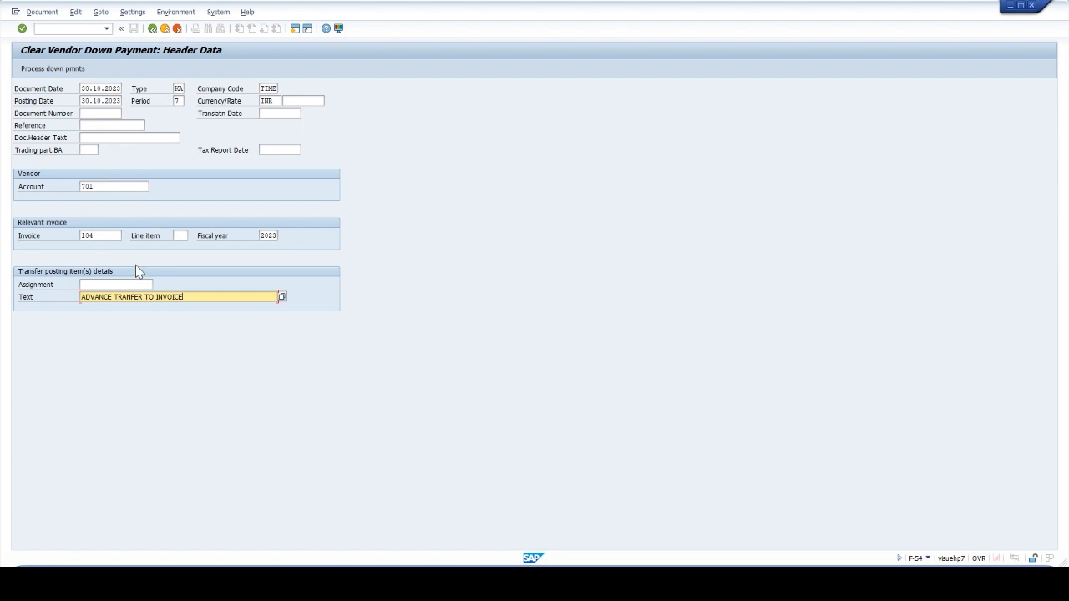
Select the vendor's full 25.000,00 INR down payment for transfer posting, then simulate and post the clearing document
click(77, 71)
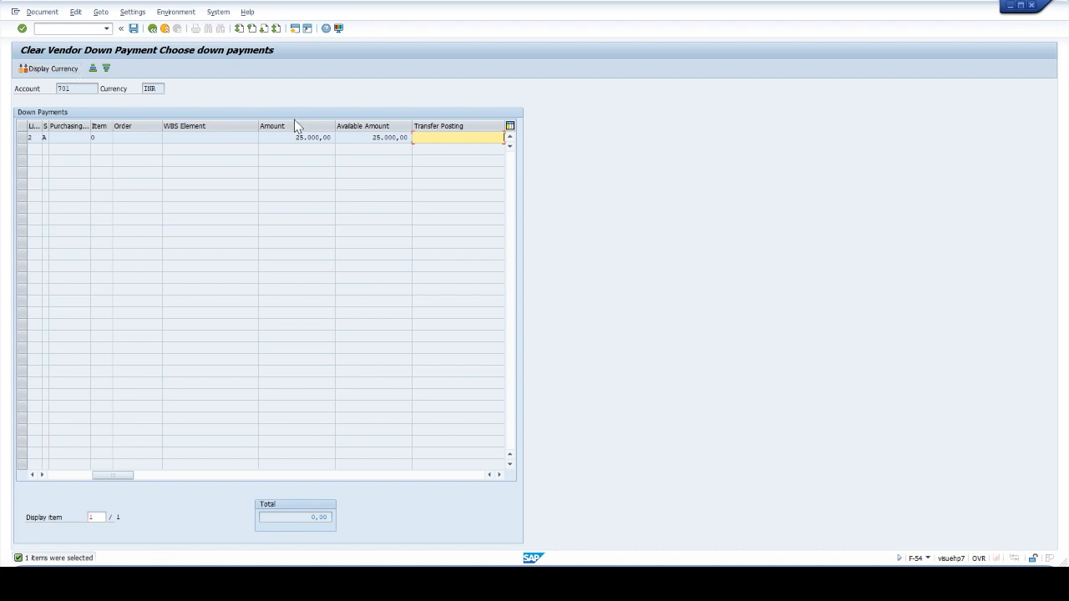
double_click(434, 137)
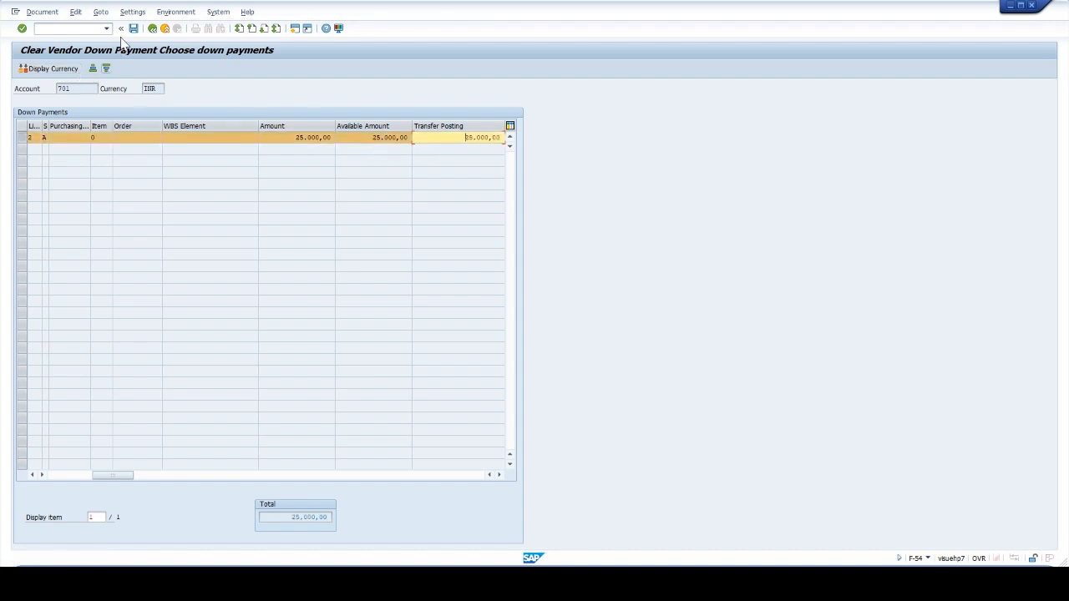
click(40, 12)
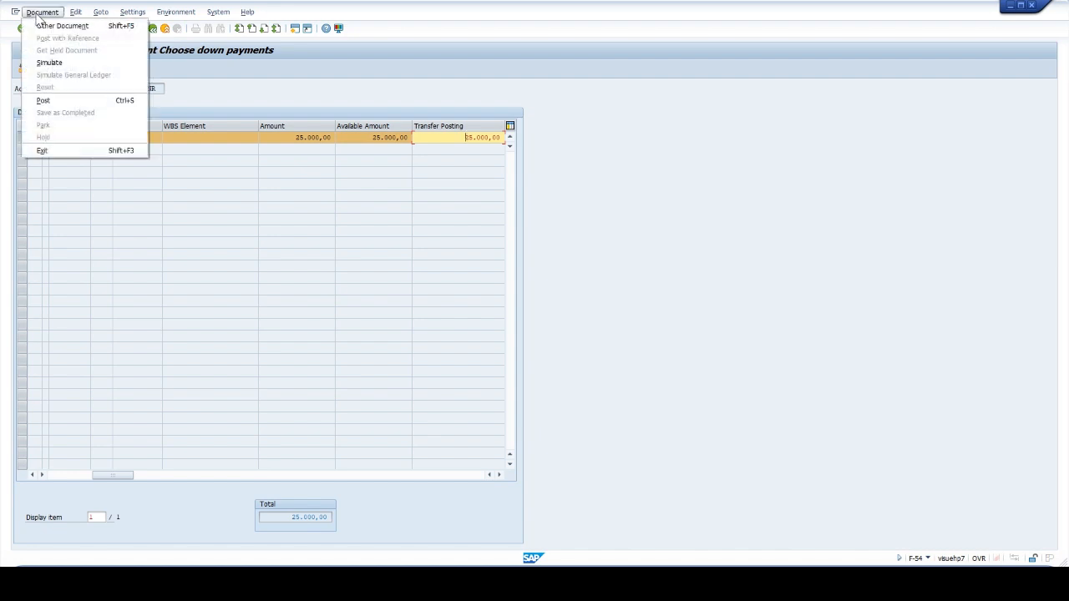
click(50, 63)
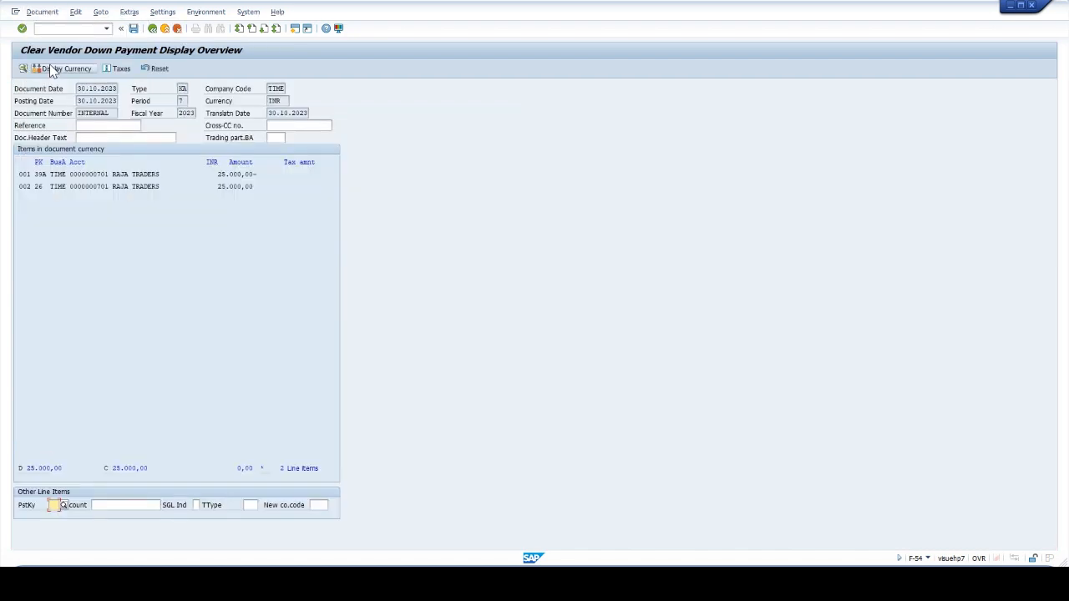
click(133, 29)
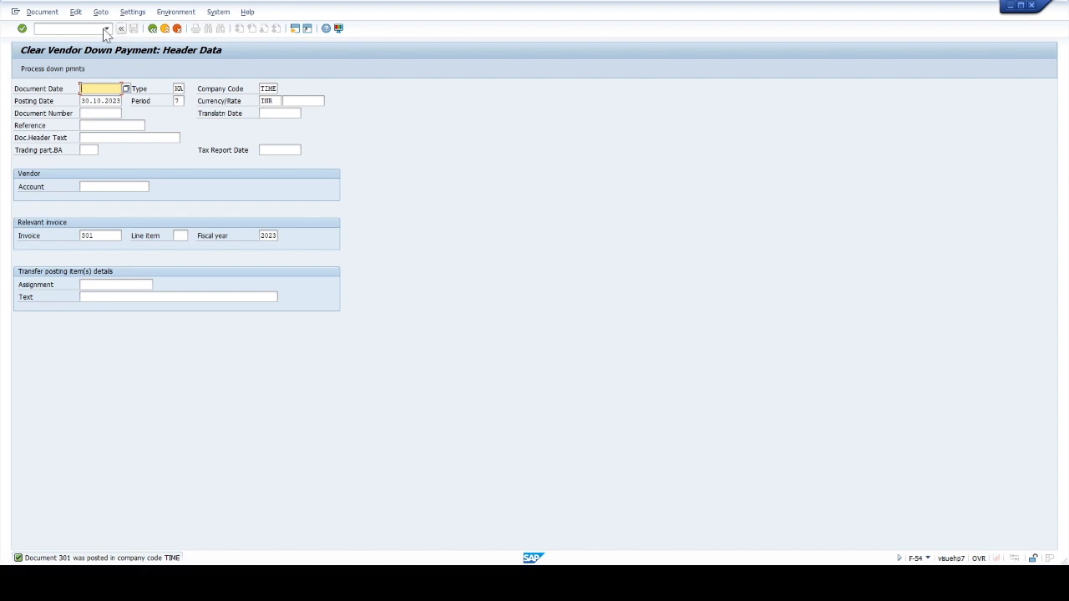
List RAJA TRADERS' cleared special G/L items in company code TIME with transaction FBL1N, excluding normal items
click(36, 28)
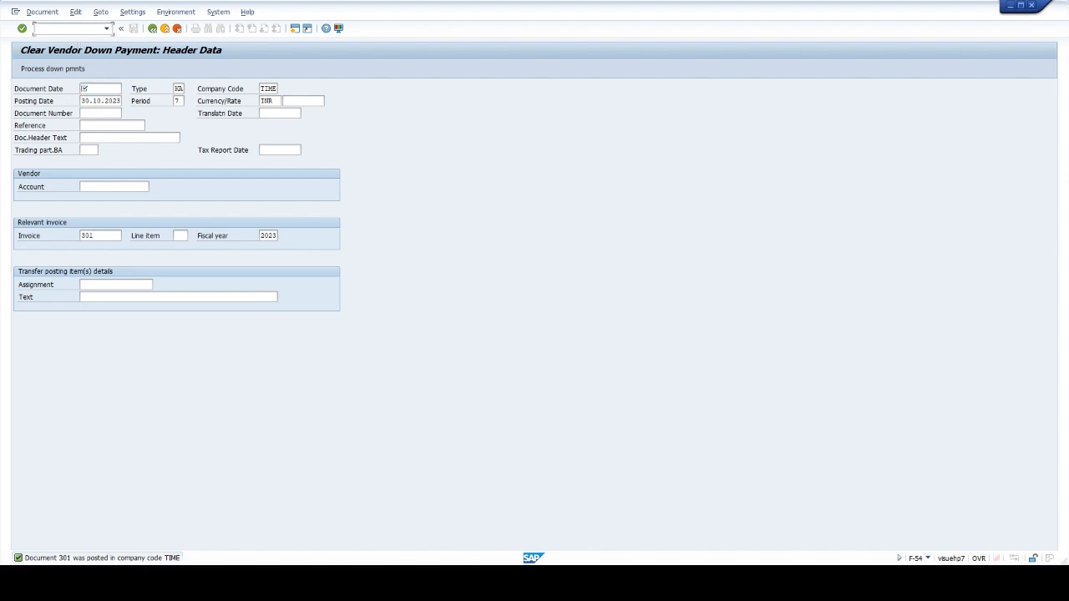
text(/NFBL1N)
key(Return)
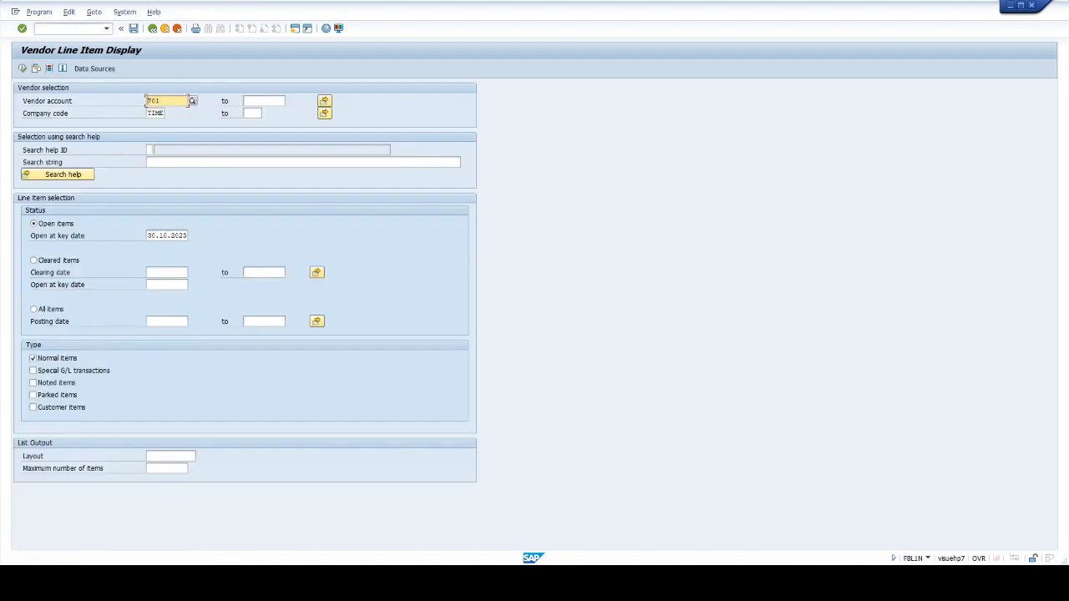
click(33, 370)
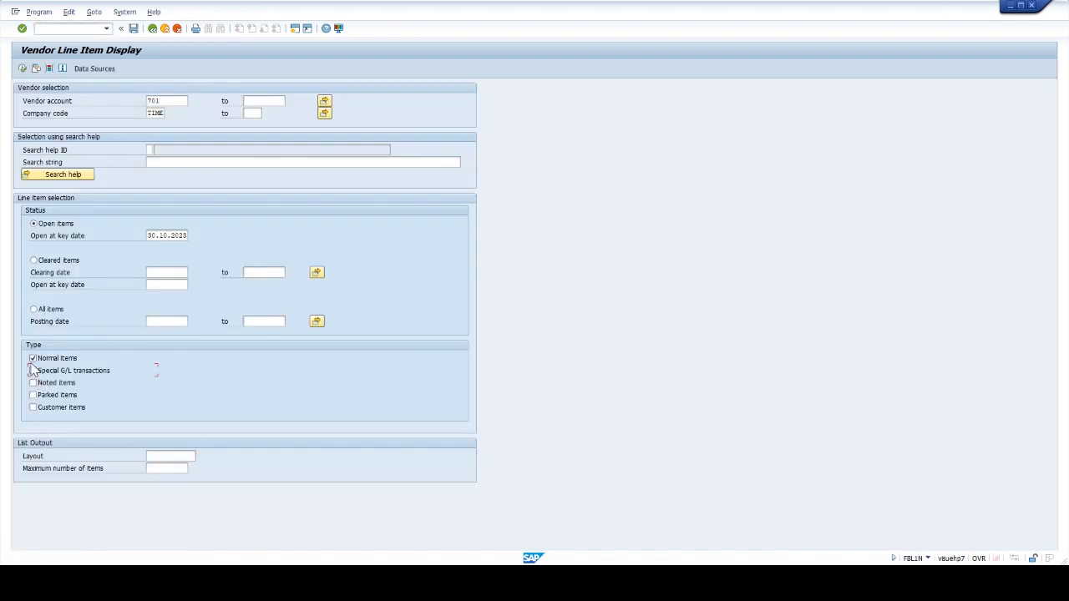
click(32, 358)
click(35, 260)
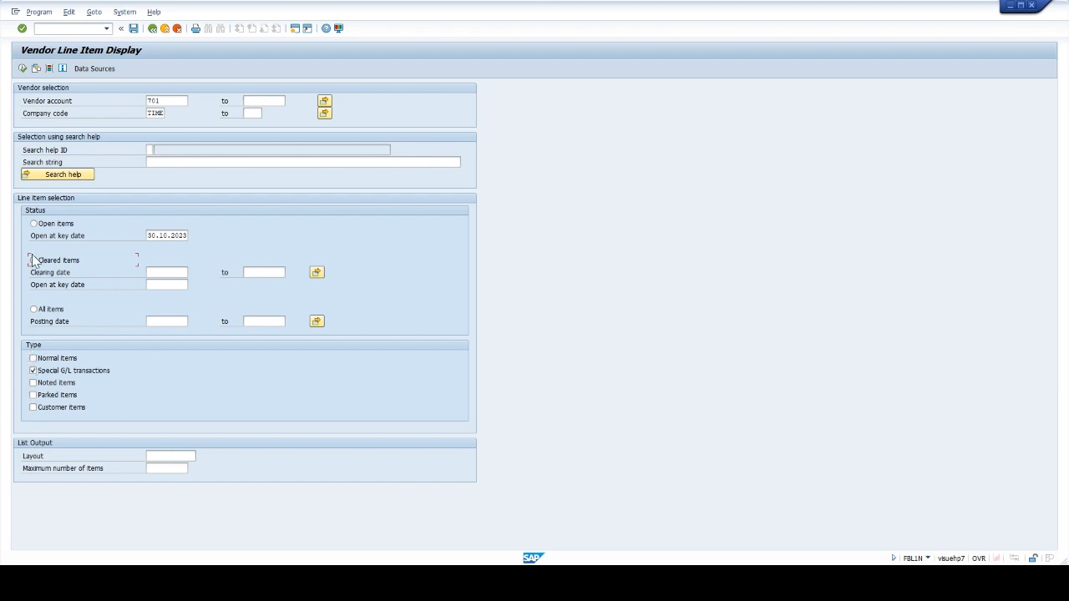
click(22, 69)
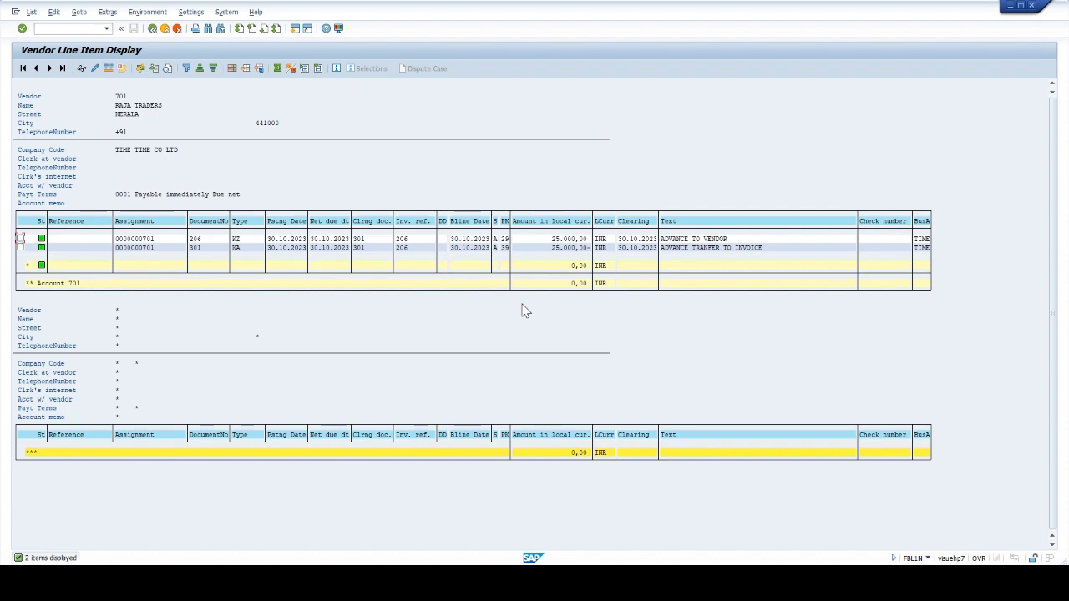
List RAJA TRADERS' open normal items at key date 30.10.2023, excluding special G/L transactions
click(153, 30)
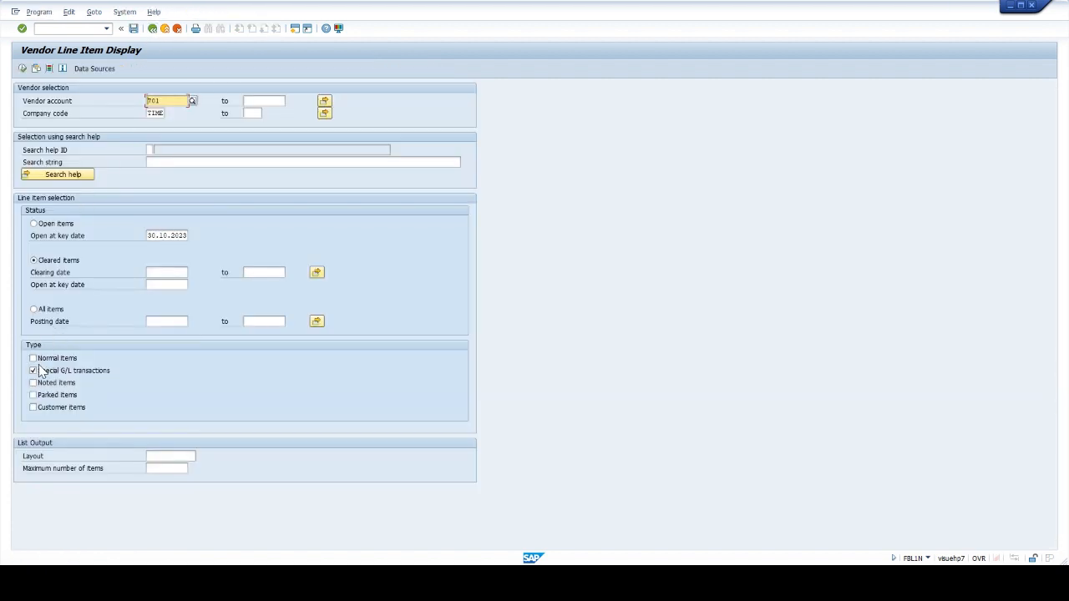
click(33, 358)
click(33, 371)
click(46, 226)
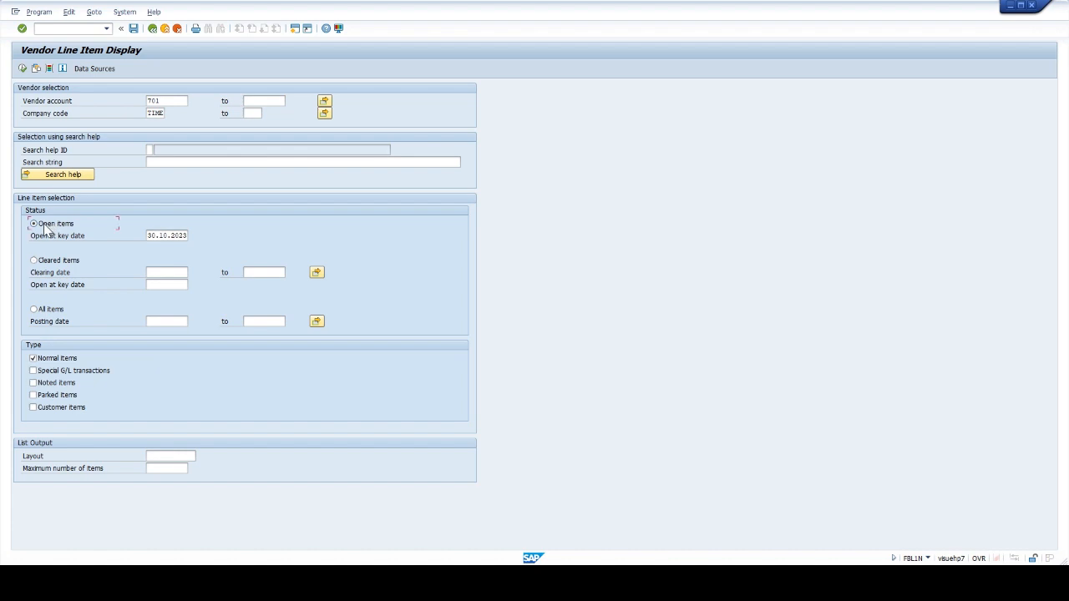
click(23, 69)
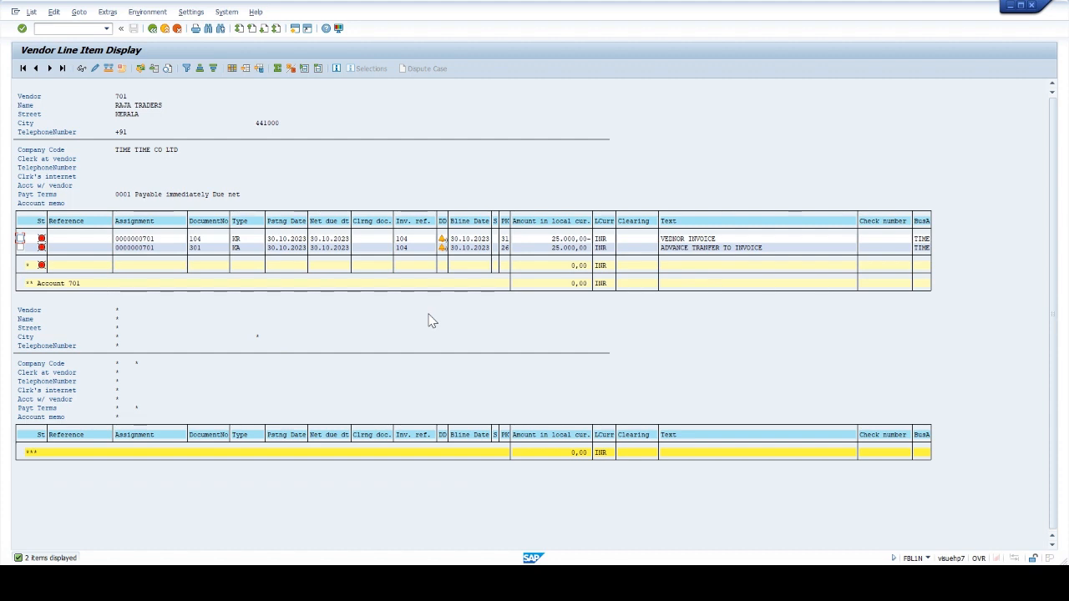
Clear RAJA TRADERS' open invoice against the transferred advance with transaction F-44 and post the clearing
click(35, 28)
text(/NF-44)
key(Return)
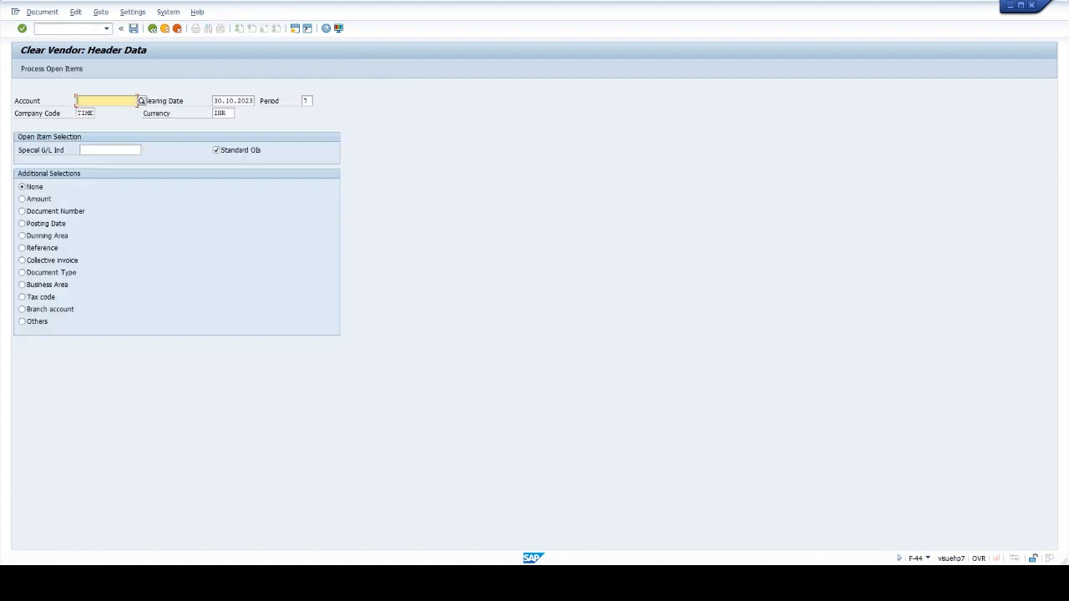
text(701)
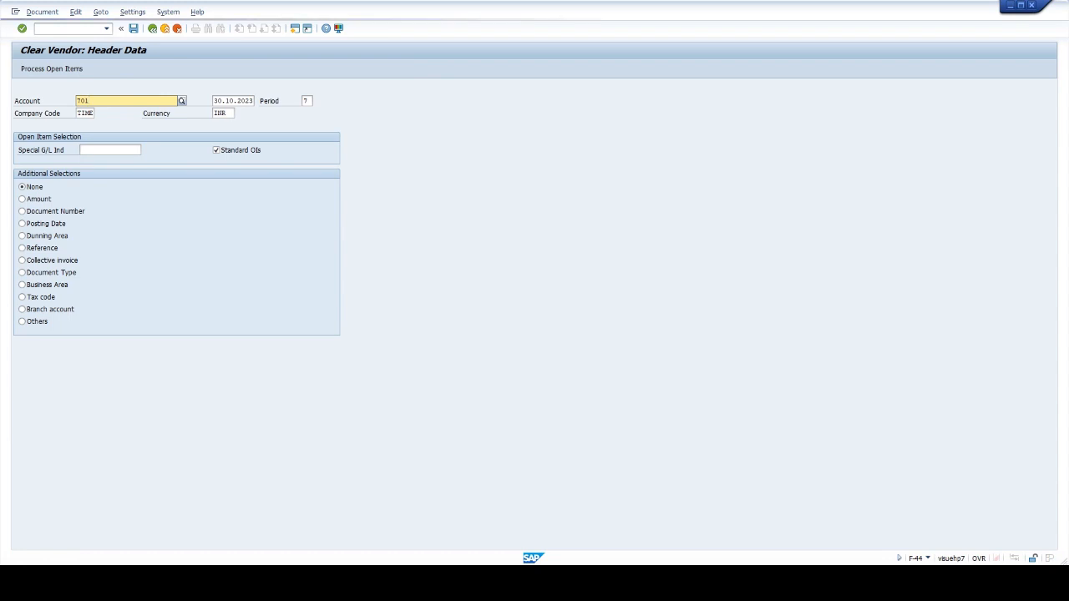
click(96, 122)
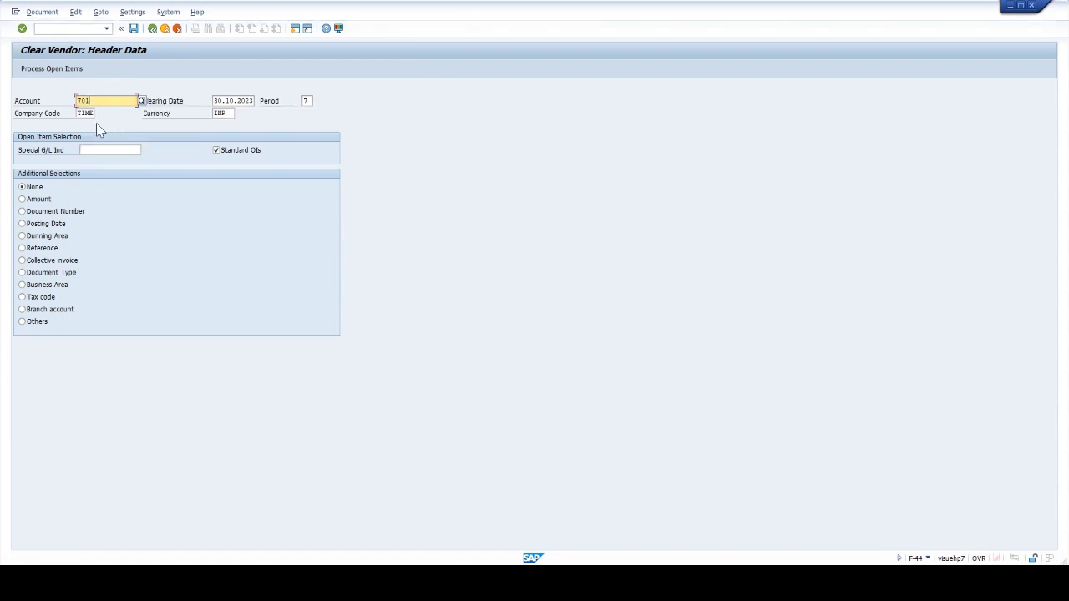
click(38, 71)
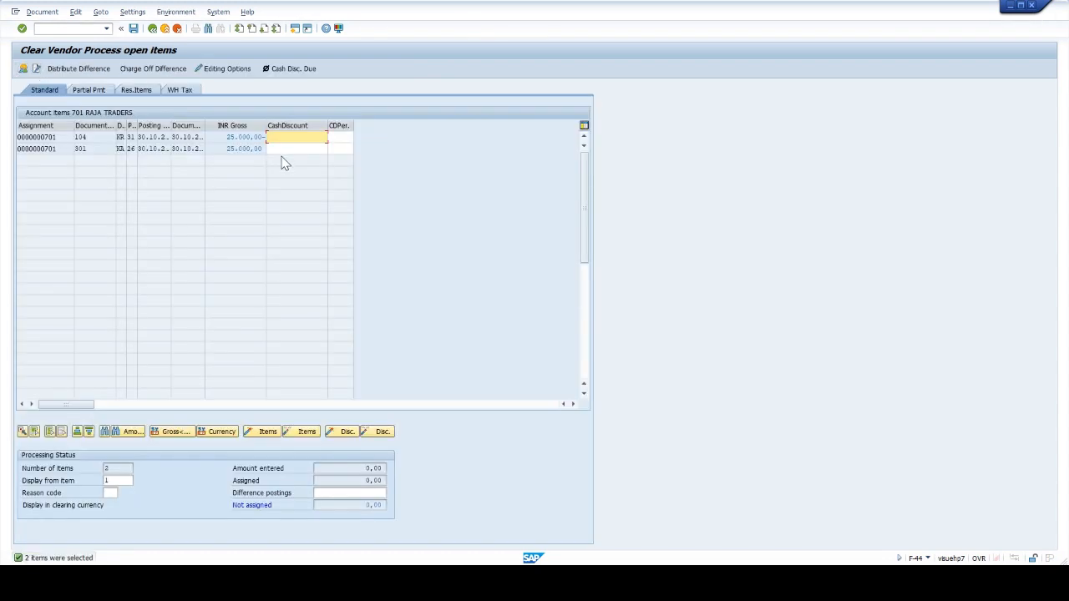
click(134, 28)
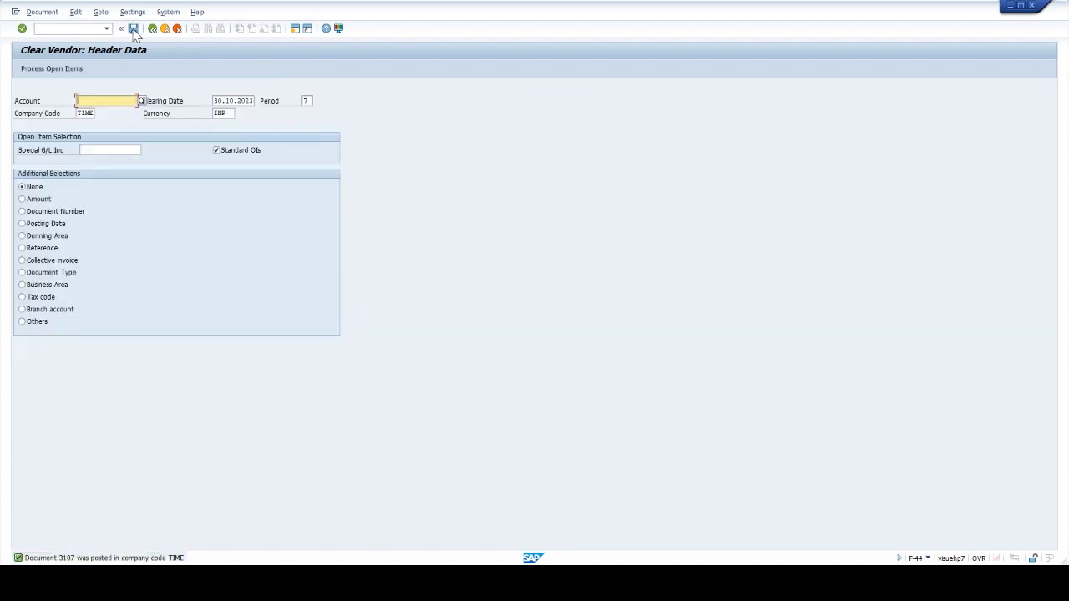
Check RAJA TRADERS' open normal items and then the cleared ones in company code TIME with transaction FBL1N
click(35, 29)
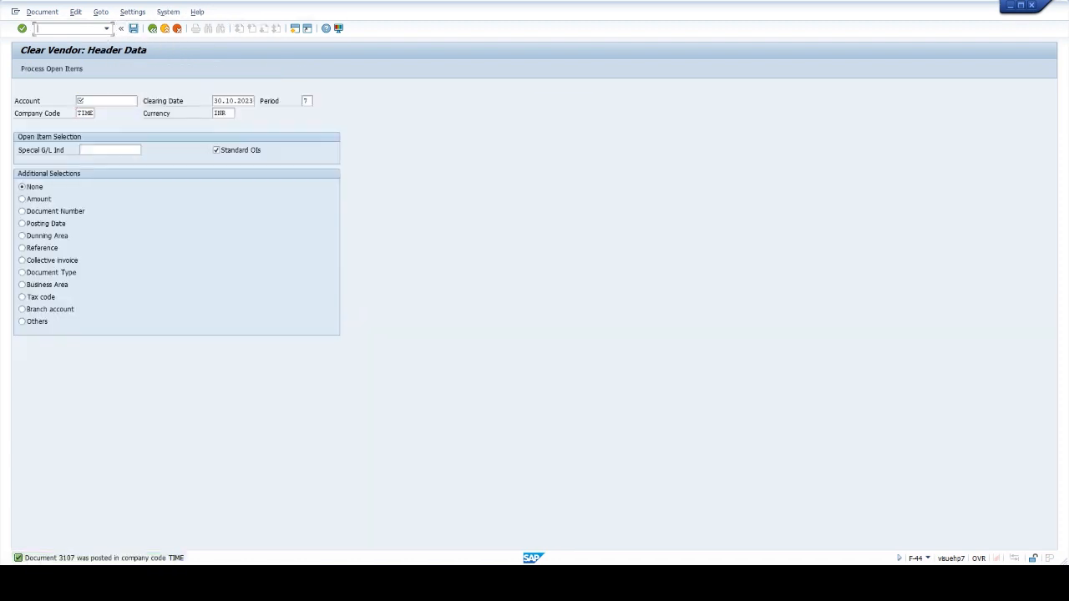
text(/NFBL1N)
key(Return)
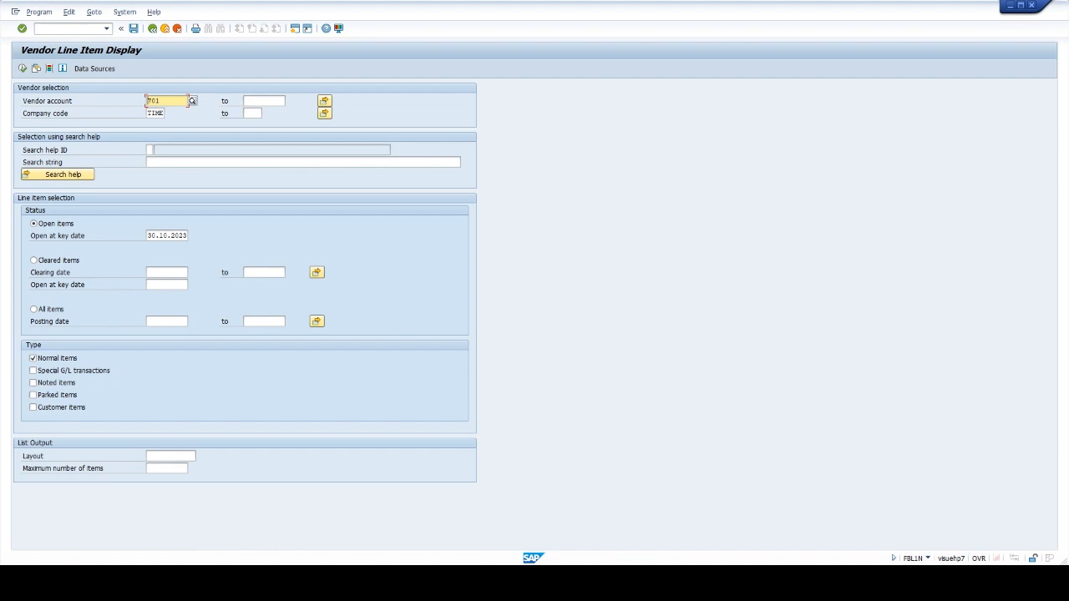
click(23, 68)
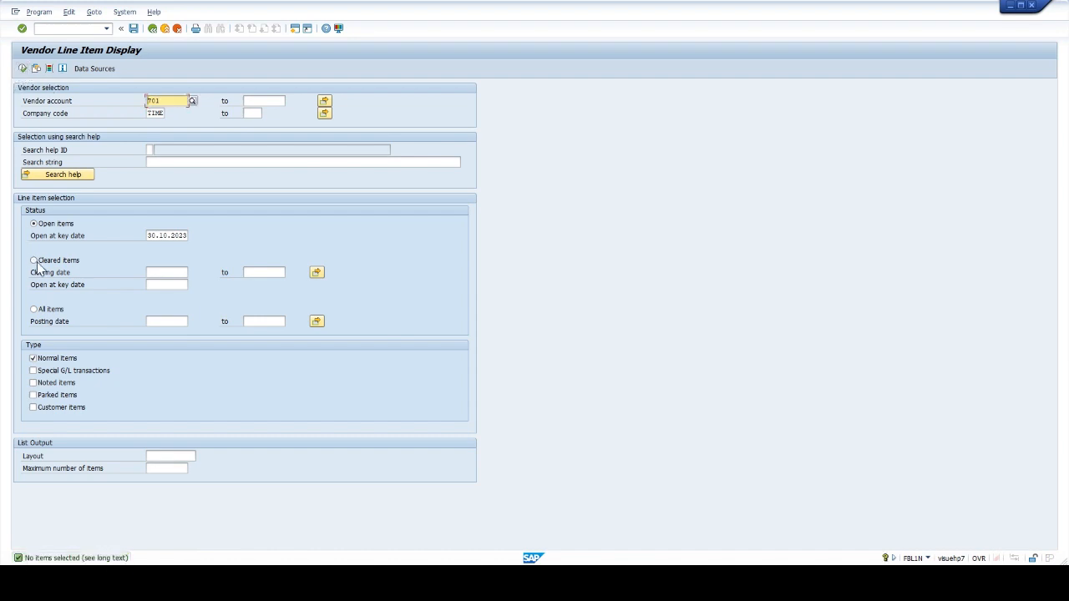
click(33, 260)
click(24, 68)
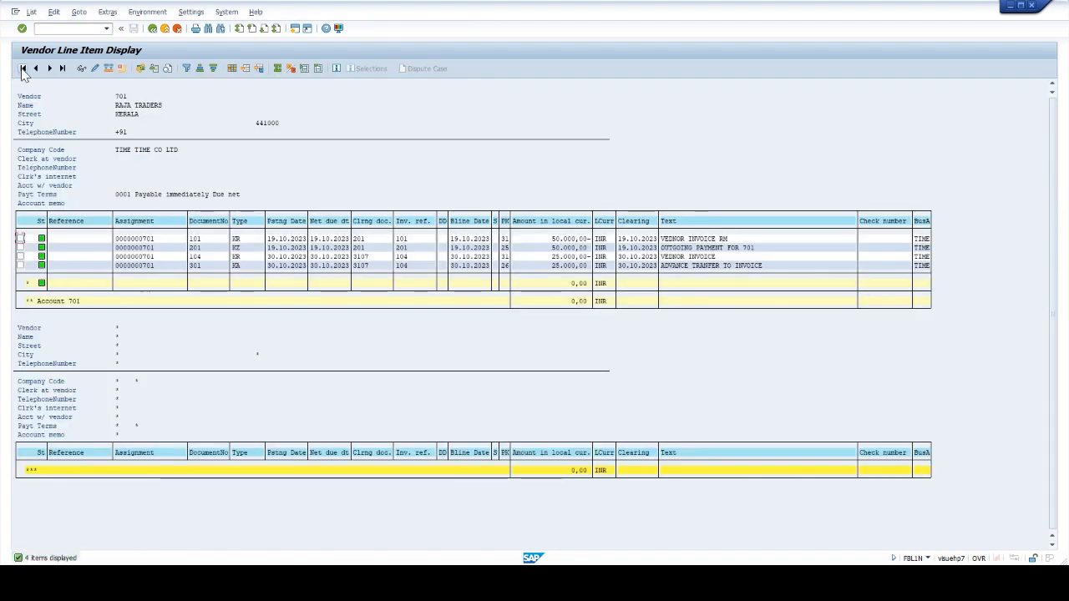
click(152, 30)
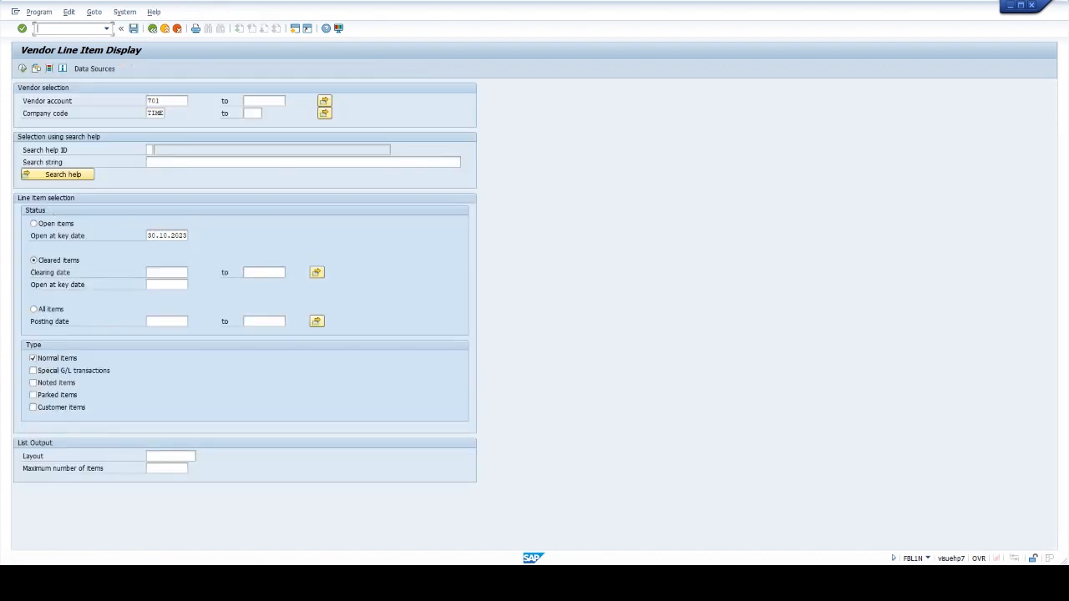
Start a new payment terms entry in transaction OBB8 with key TIME and sales text 20DAYS 5%,30DAYS 3%,45DAYS 0%
text(/n)
key(Return)
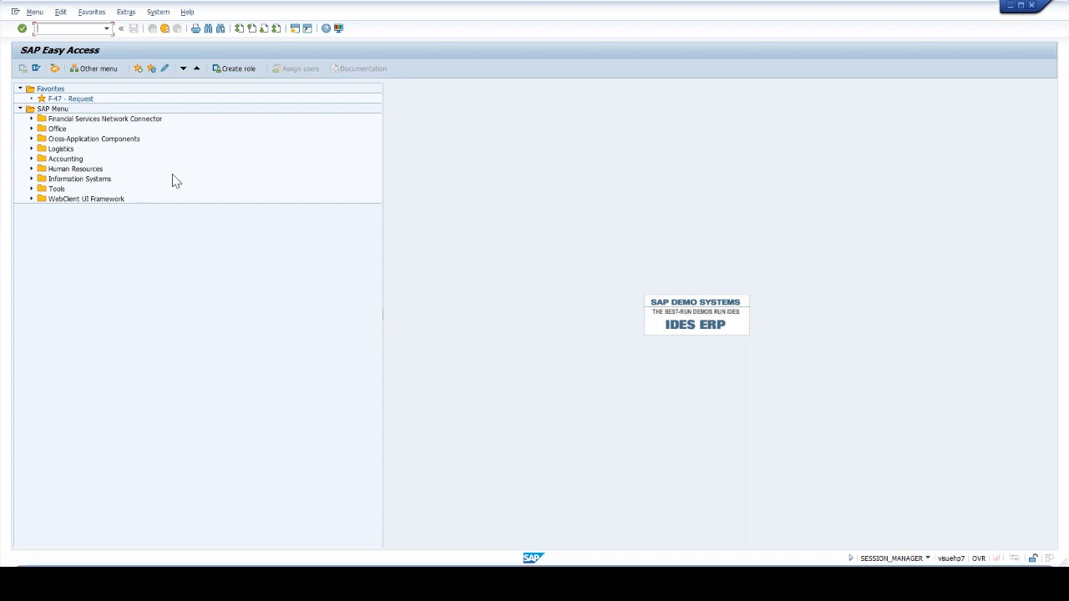
text(obb8)
key(Return)
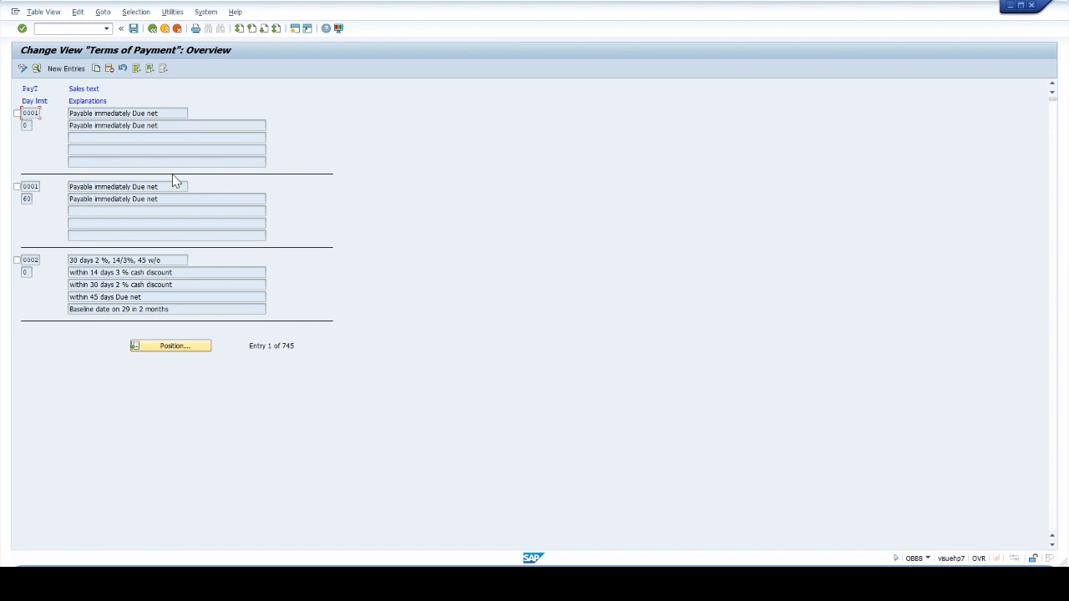
click(69, 70)
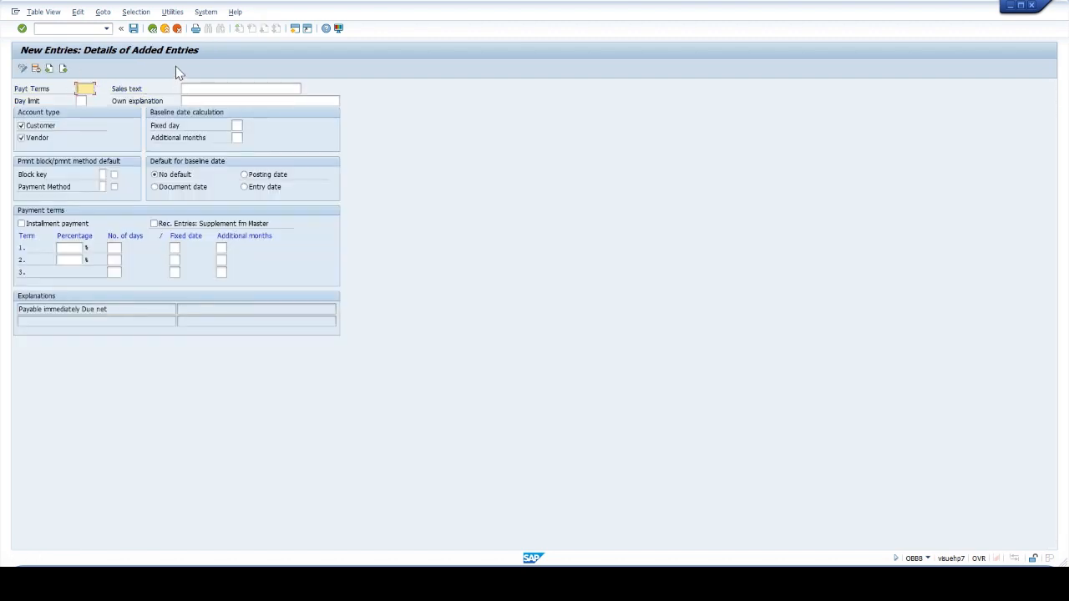
text(TIME)
key(Tab)
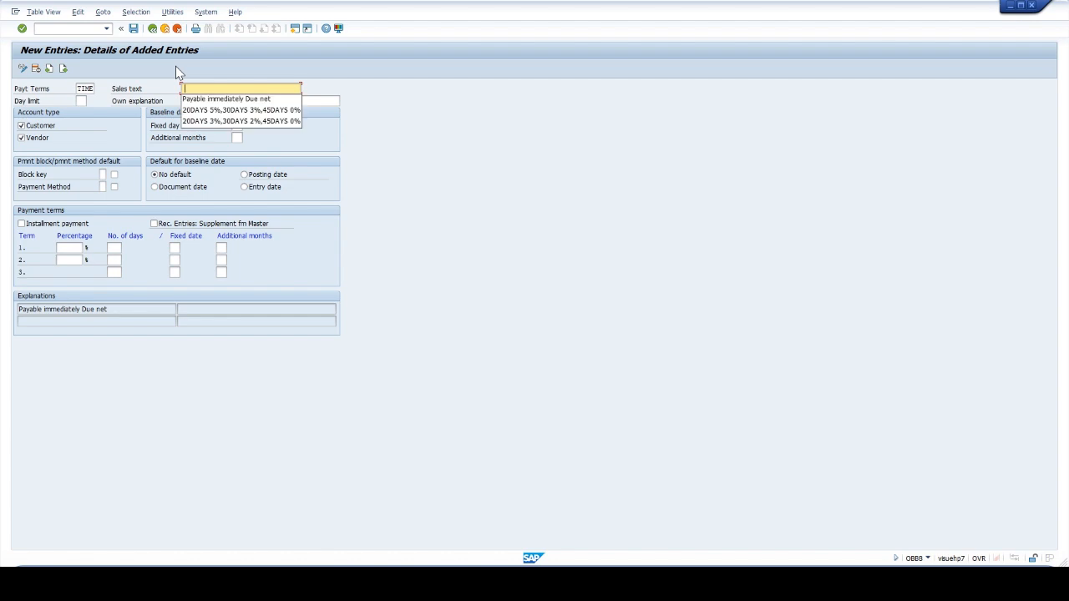
key(Down)
key(Down)
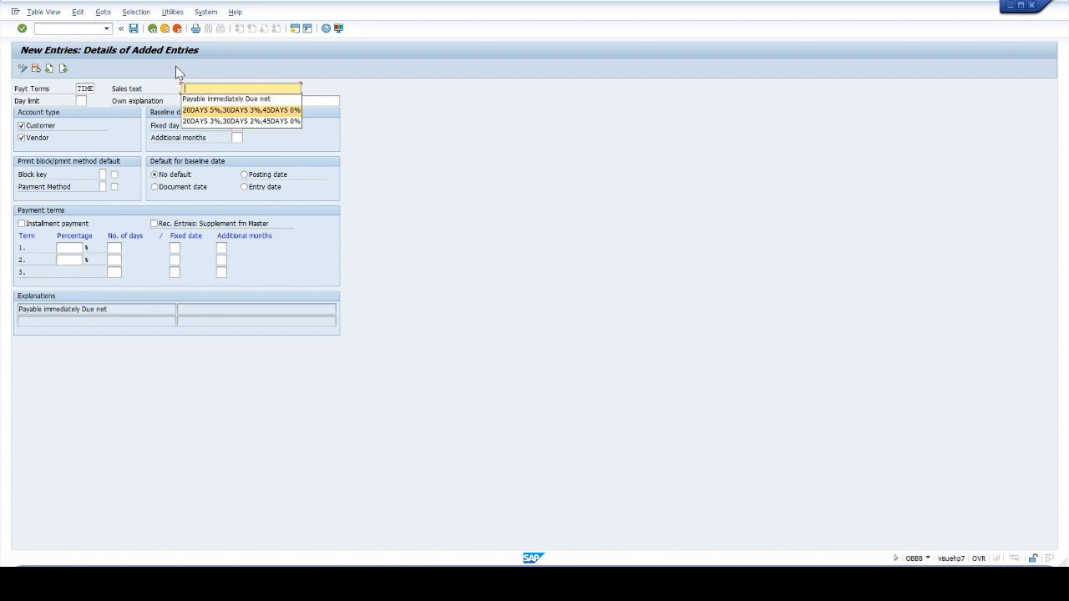
key(Return)
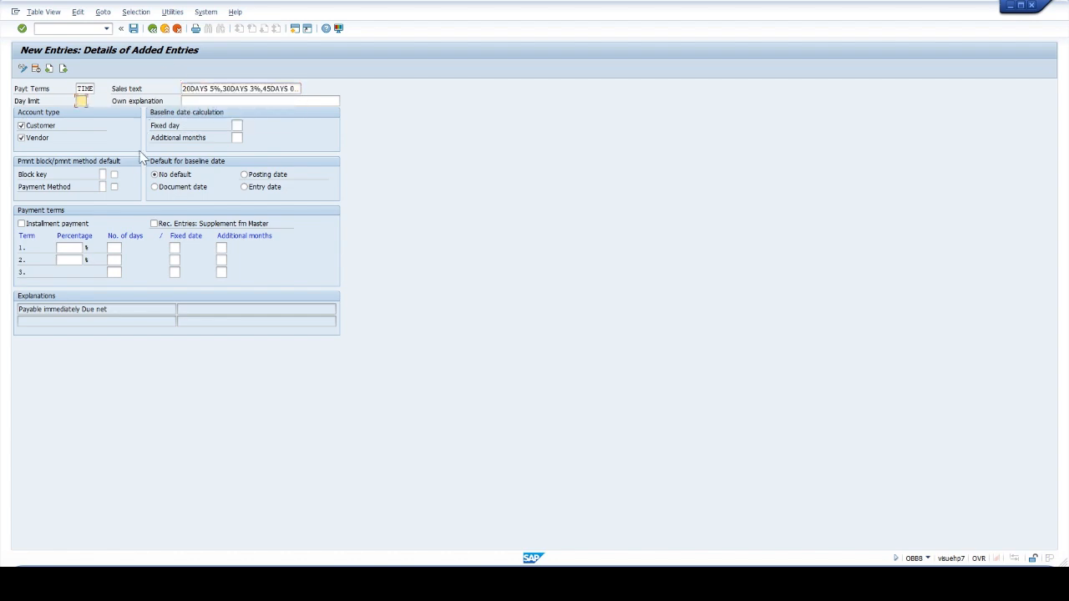
Set the document date as baseline default, enter 5% within 20 days, 3% within 30 days and 45 days net, and save the payment terms
click(171, 187)
click(73, 248)
click(70, 260)
click(114, 248)
text(20)
click(115, 261)
text(30)
click(120, 272)
text(45)
key(Return)
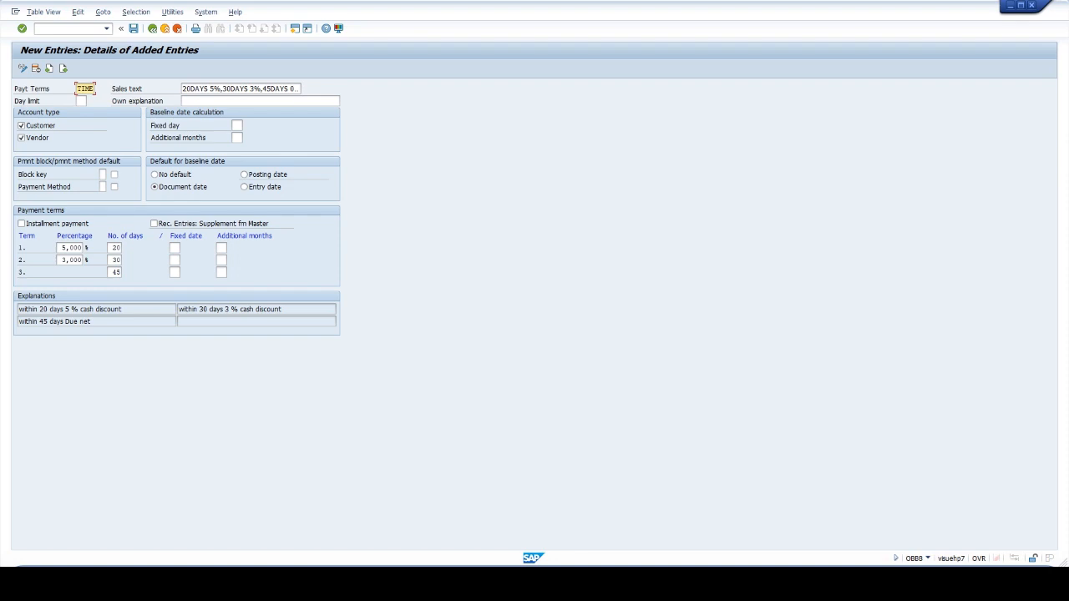
click(133, 28)
click(168, 187)
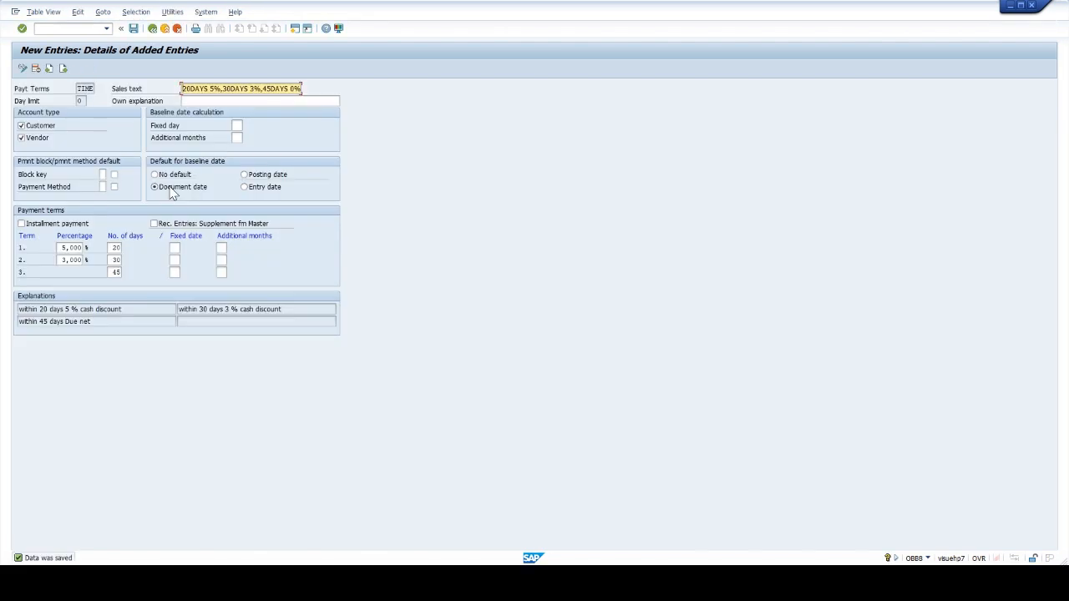
Open the cash discount received posting rules for chart of accounts TIME with transaction OBXU and save them
click(35, 28)
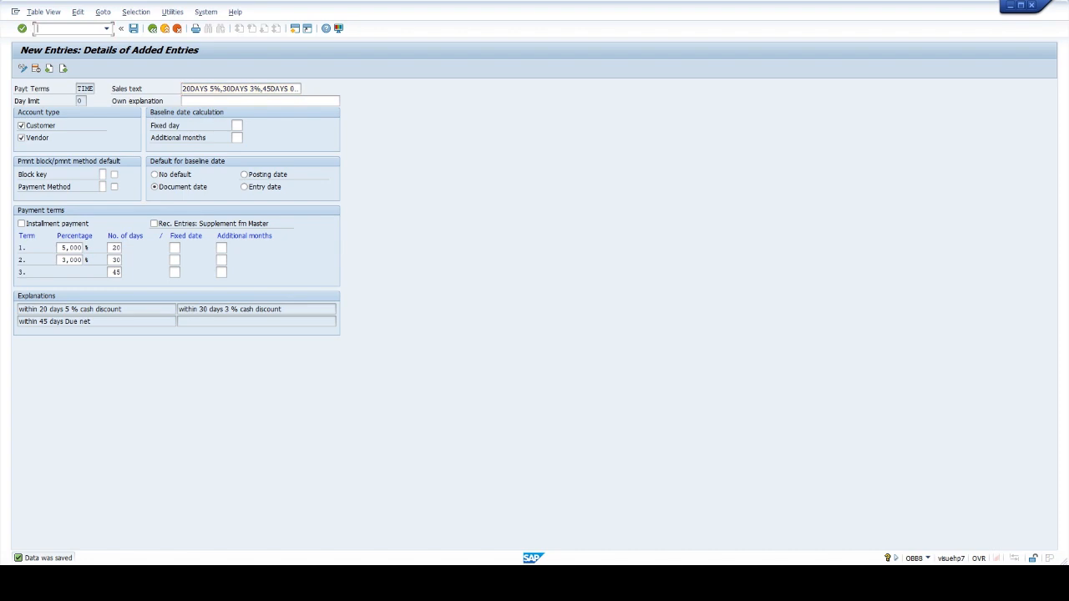
text(/NOBXU)
key(Return)
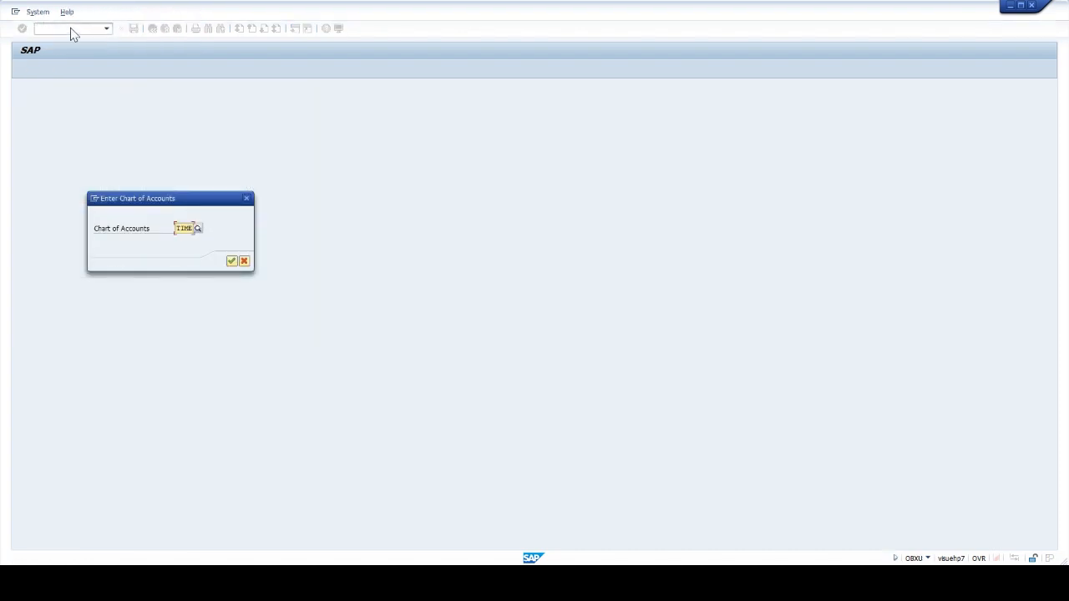
click(232, 262)
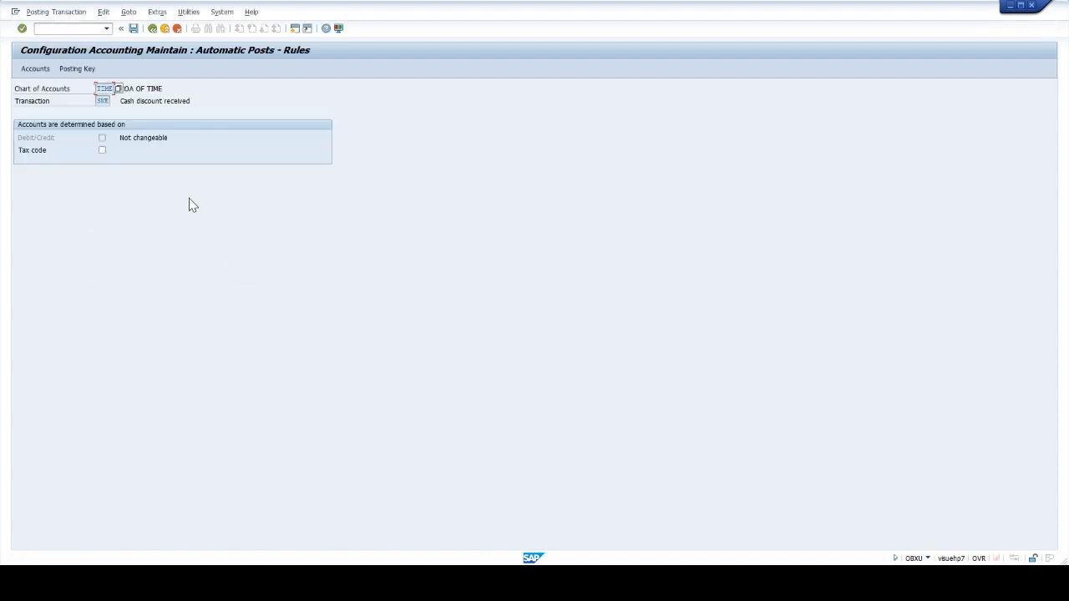
click(133, 30)
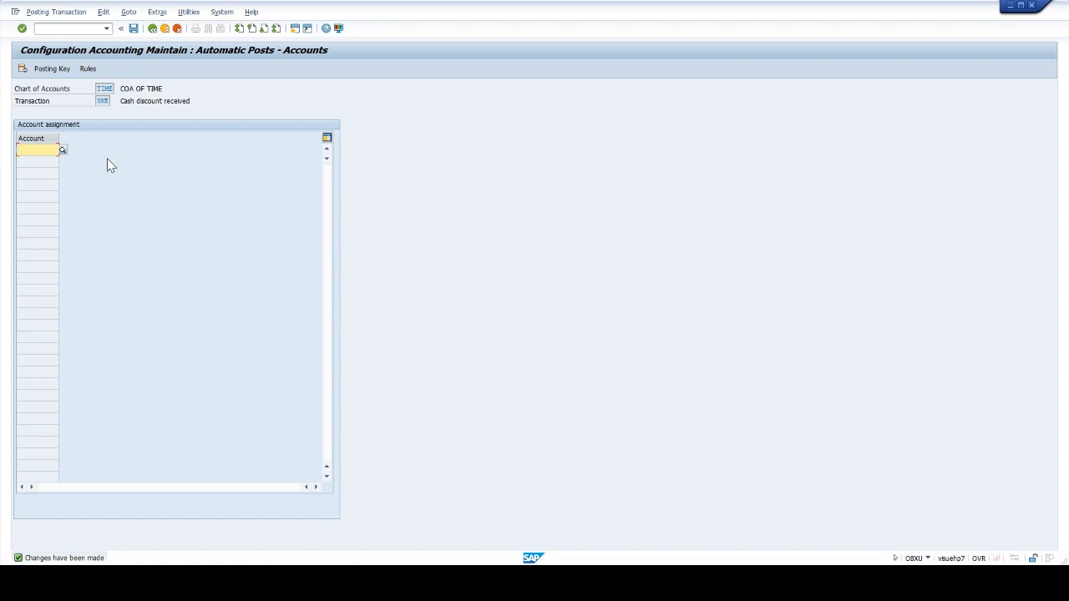
Assign G/L account 3201 to cash discount received and save the account assignment
text(3201)
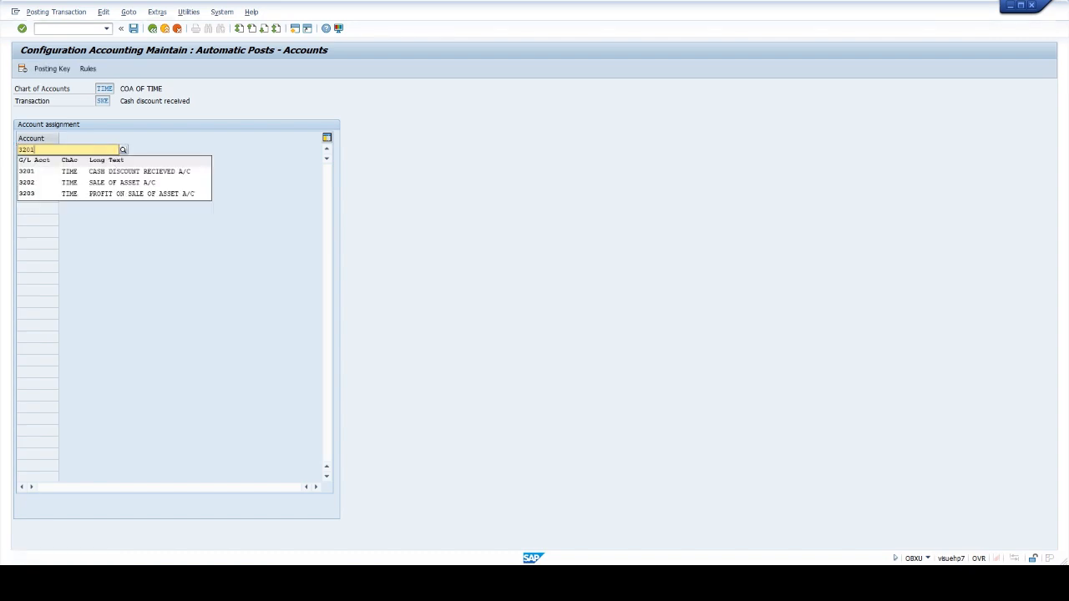
key(Down)
key(Return)
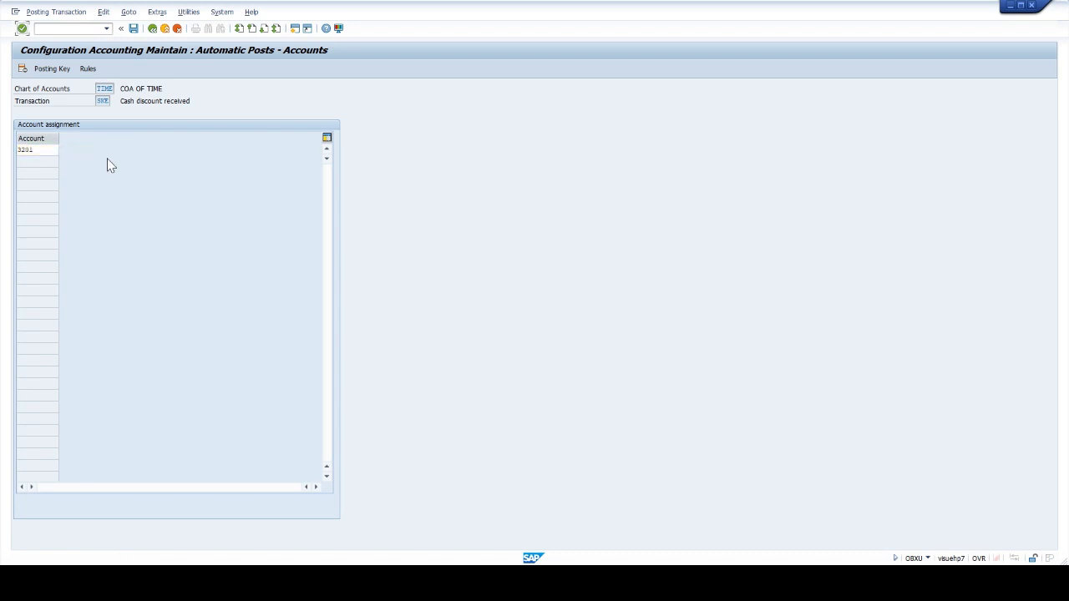
click(132, 29)
click(168, 187)
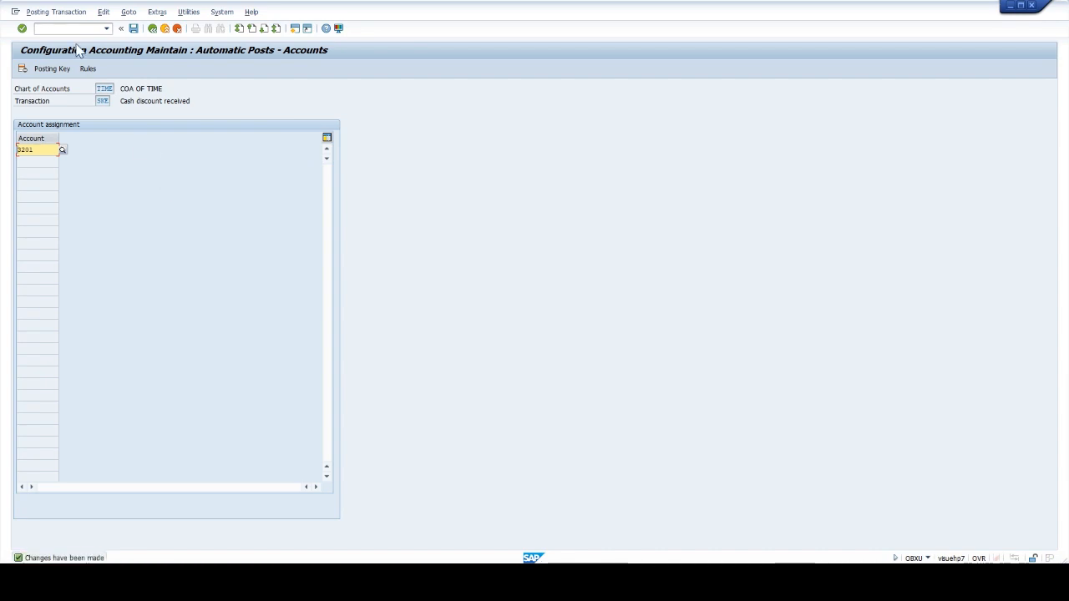
Set VARMA TRADERS' company code payment terms to TIME with transaction XK02 and save the vendor
click(50, 29)
text(/N)
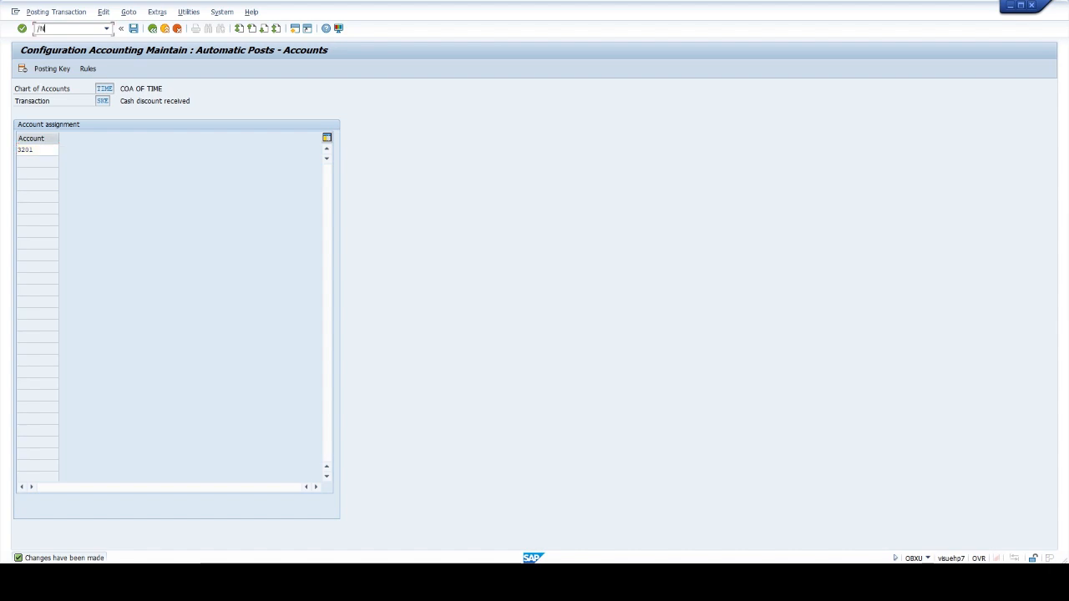
text(XK02)
key(Return)
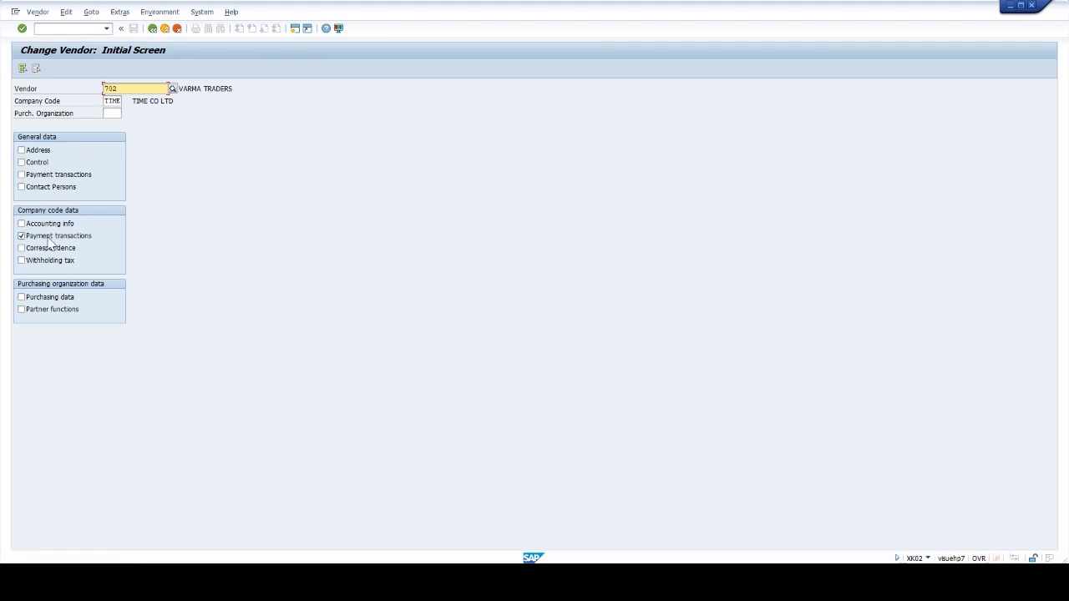
key(Return)
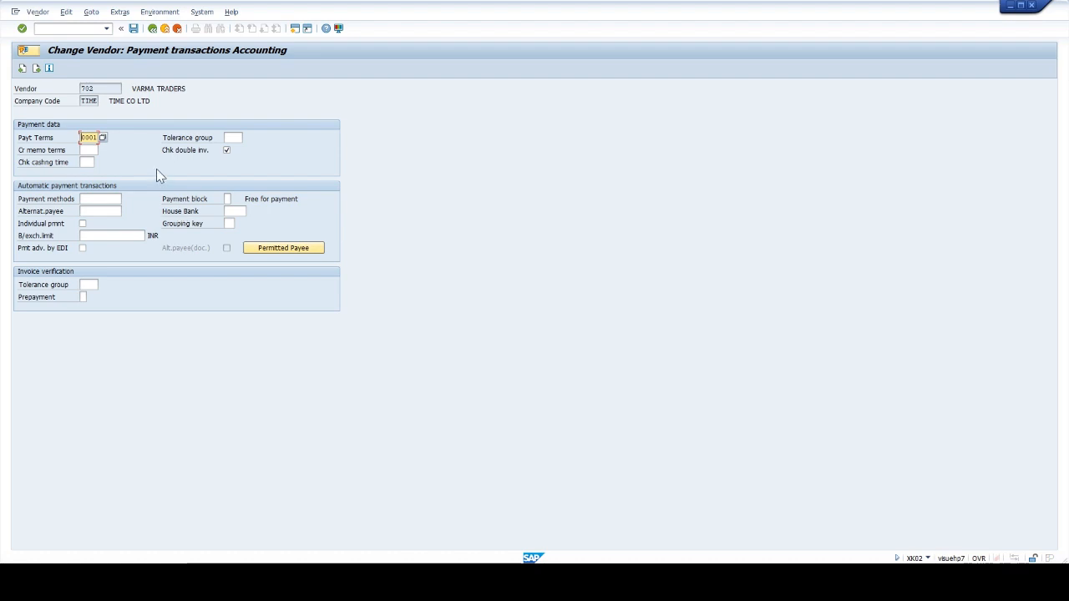
text(TIME)
click(133, 28)
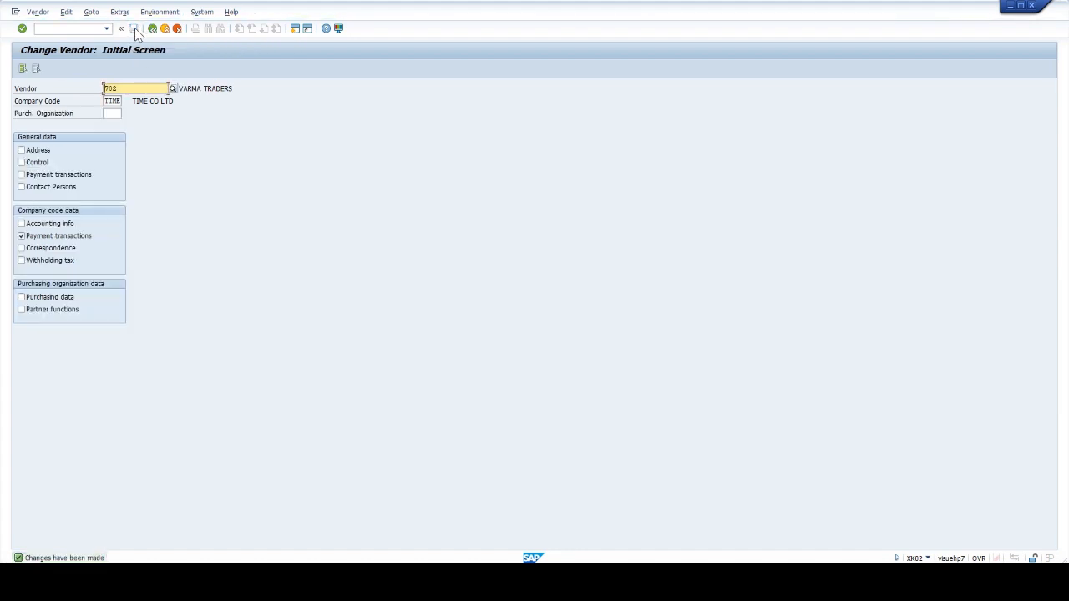
Start a vendor invoice in transaction F-43 dated 30.10.2023 with vendor VARMA TRADERS as the first line item
click(35, 29)
text(/)
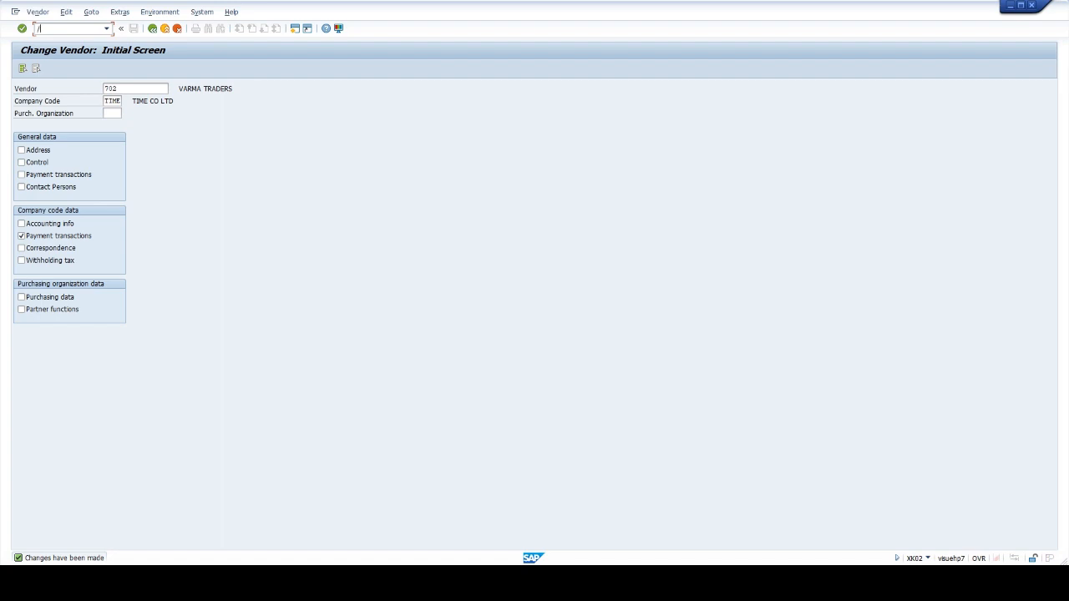
text(NF-43)
key(Return)
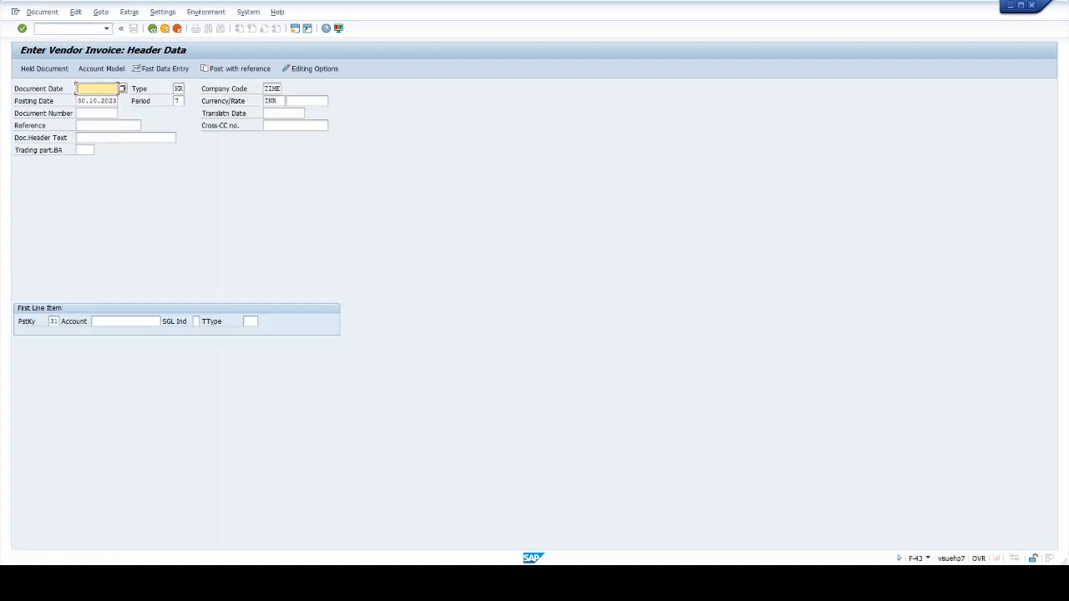
key(space)
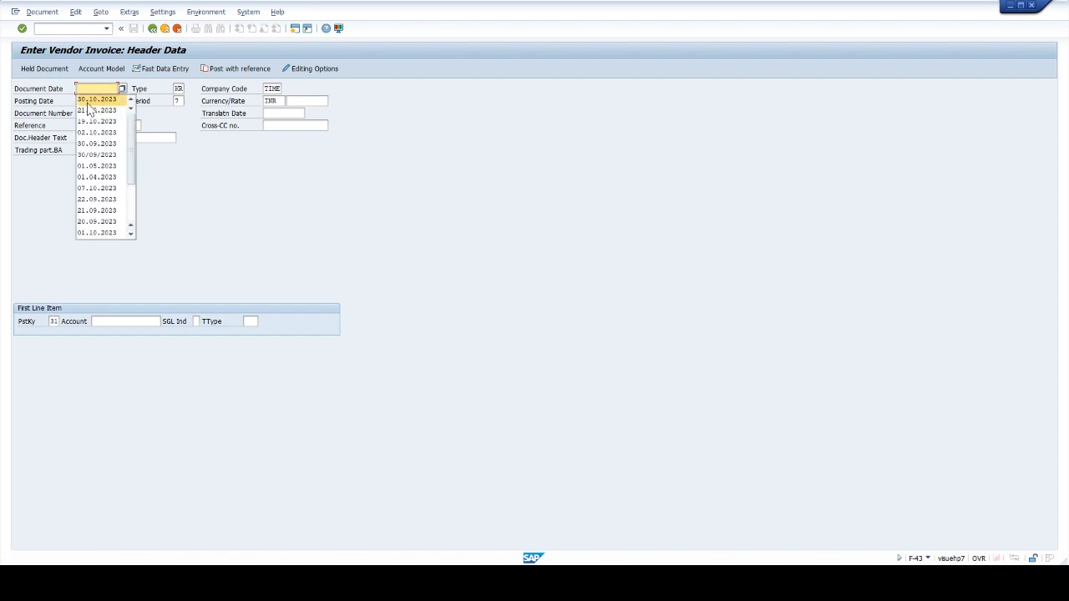
click(88, 101)
click(125, 321)
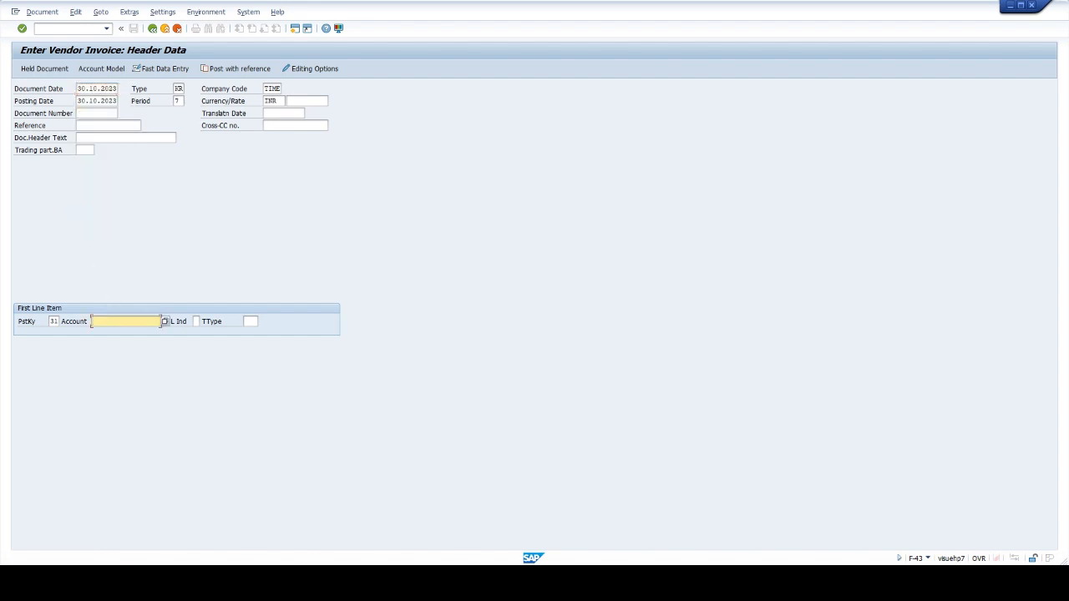
text(702)
key(Return)
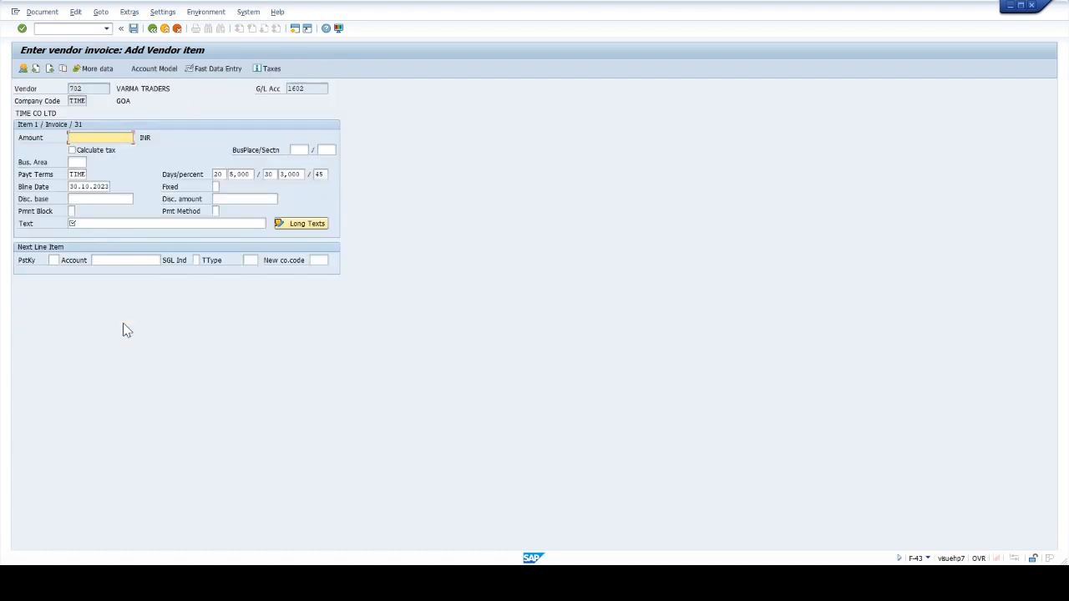
Fill the vendor item with amount 10000, business area TIME and text VEDNOR INVOICE
text(10000)
key(Tab)
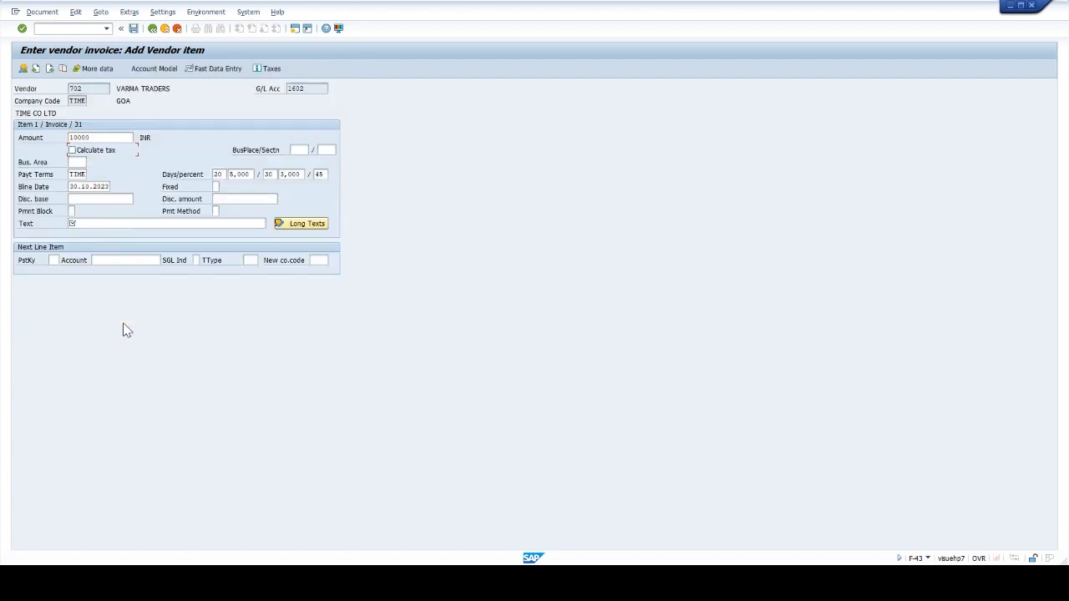
key(Tab)
key(Tab)
key(Tab)
text(TIME)
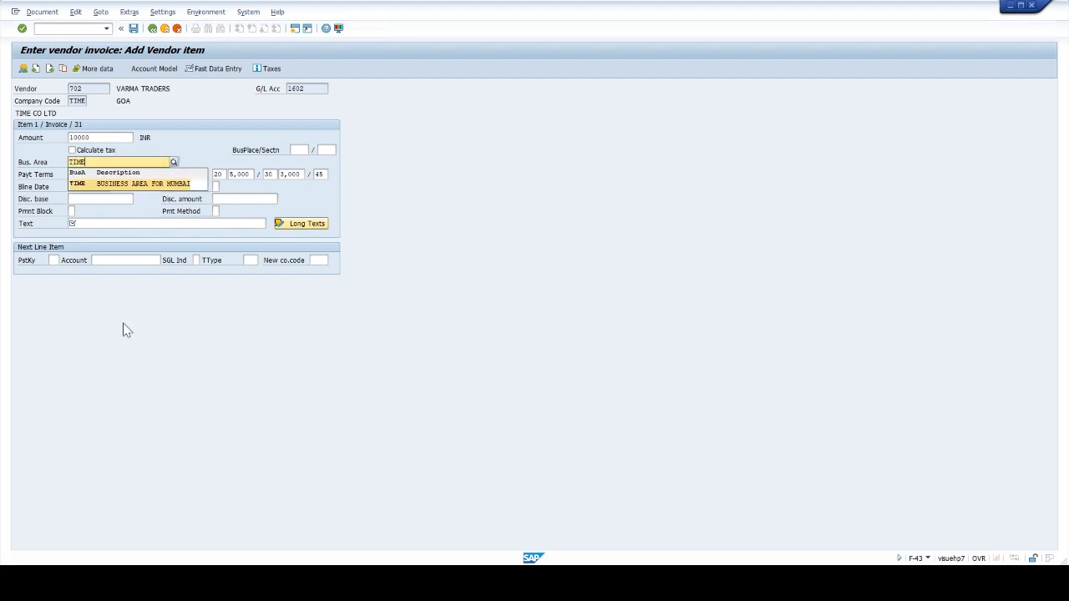
key(Tab)
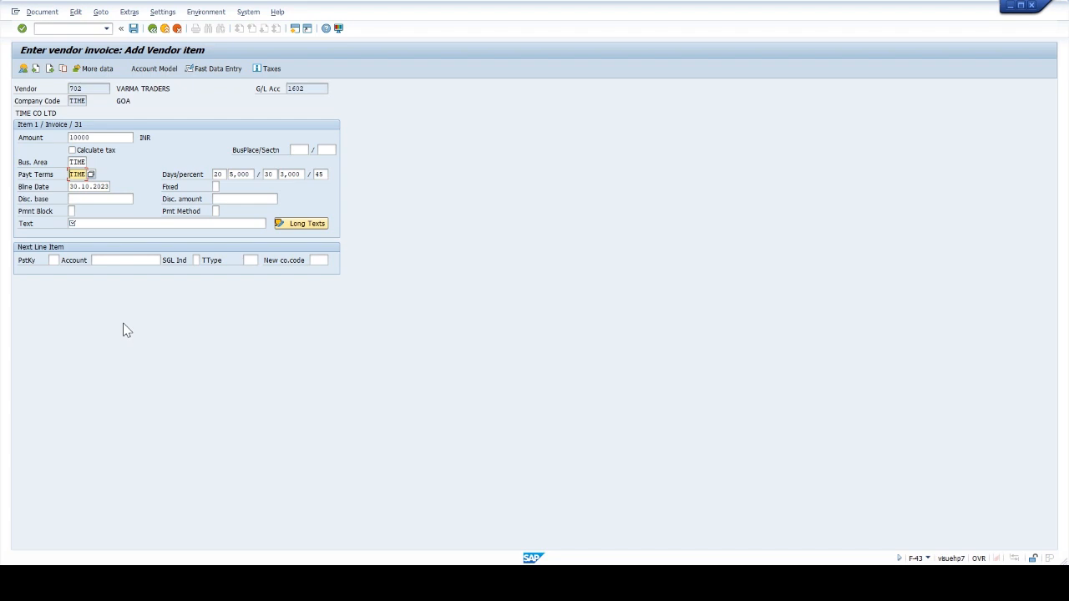
click(117, 224)
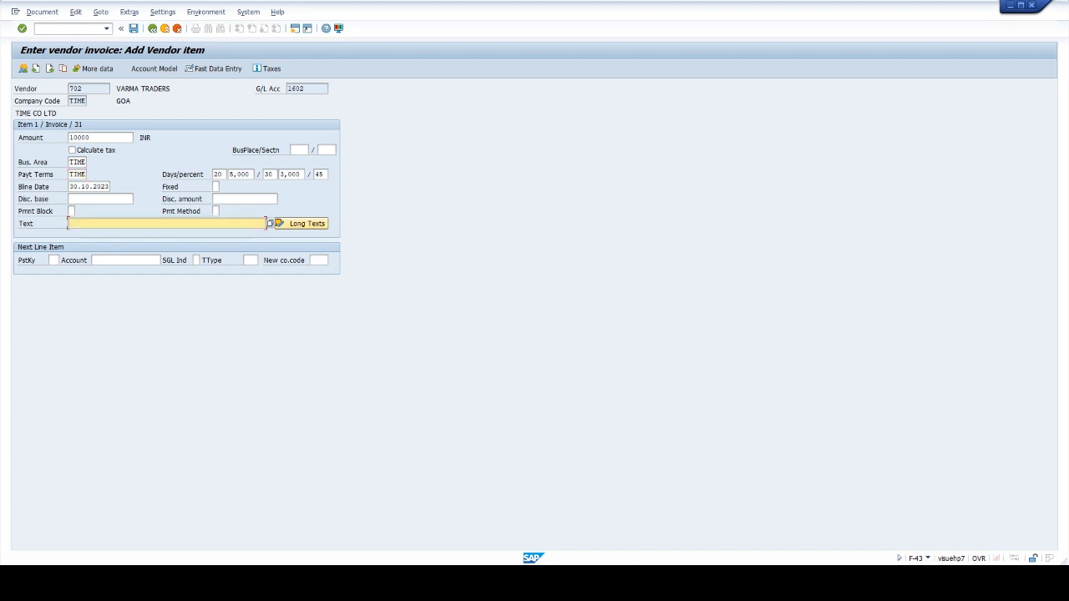
text(VEDNOR INVOICE)
Add a debit line item with posting key 40 for G/L account 2204
click(54, 260)
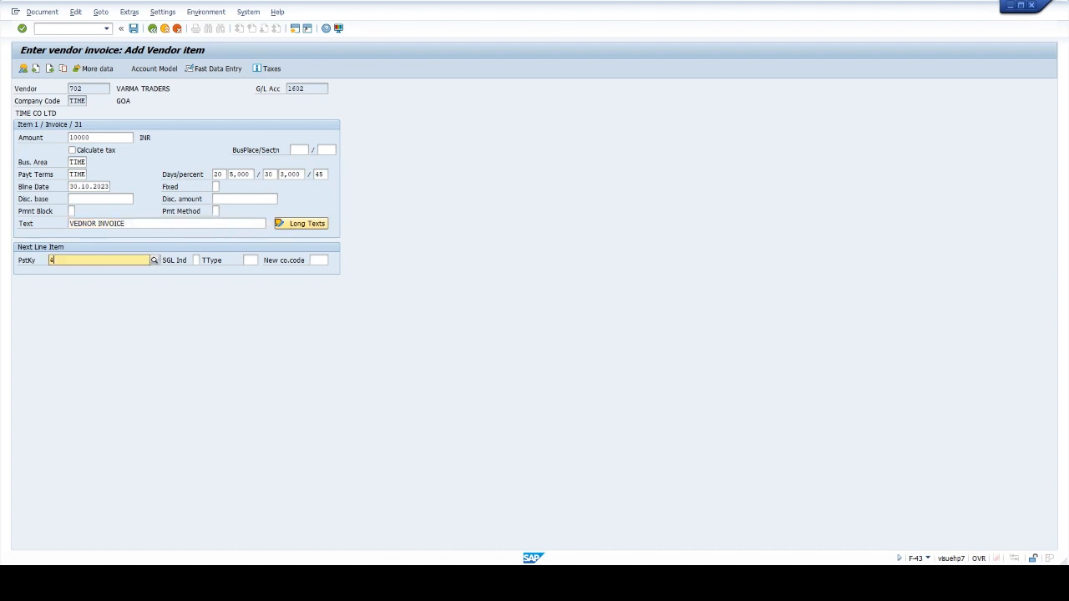
text(40)
key(Tab)
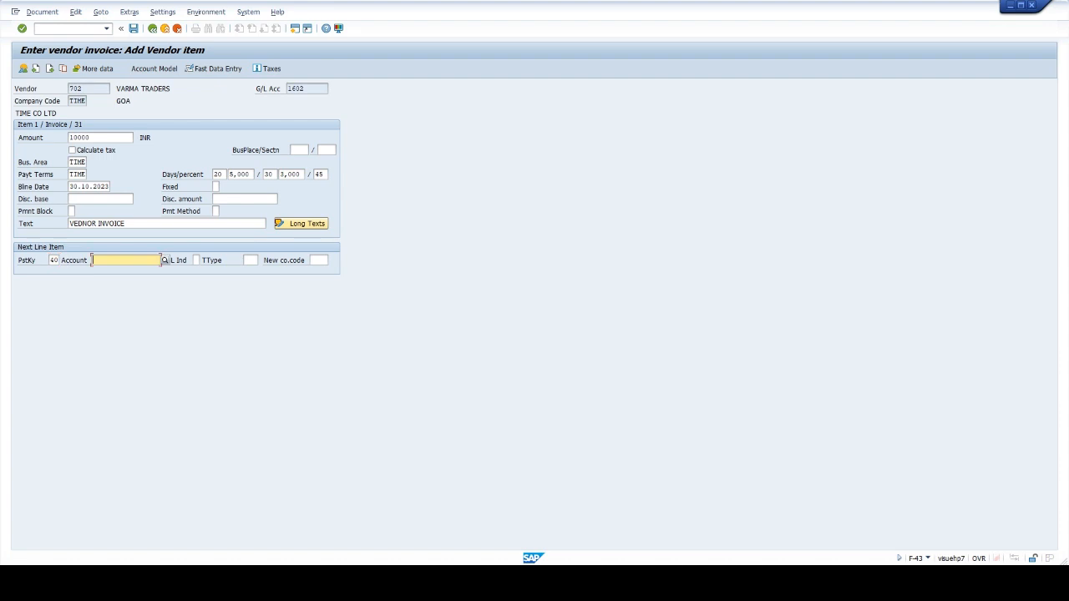
text(2204)
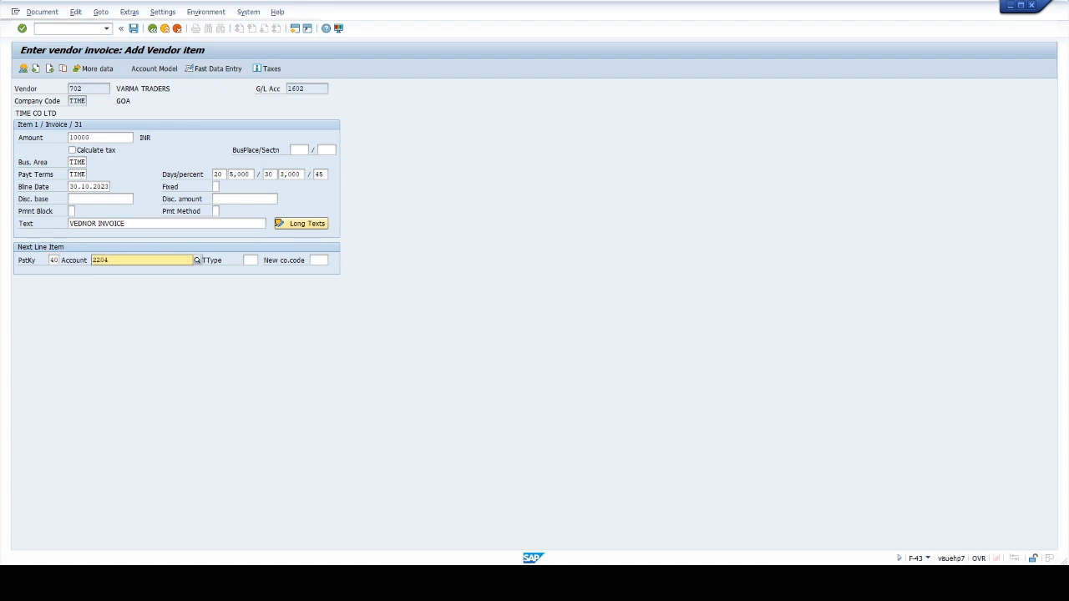
key(Return)
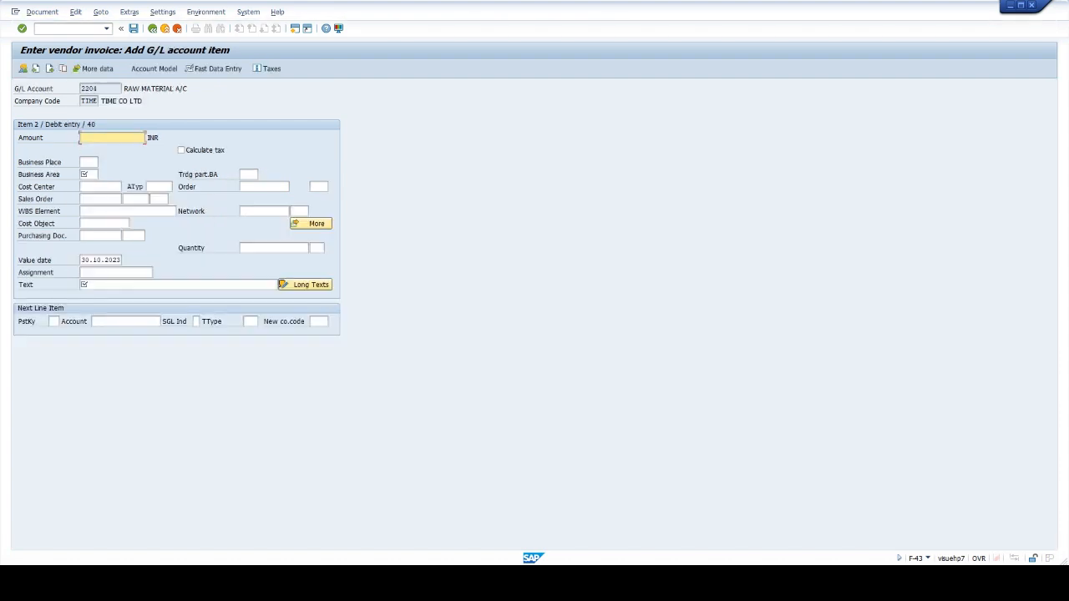
Copy the amount and text from the vendor item into the raw material line, set business area TIME, and post the invoice
text(*)
key(Tab)
key(Tab)
key(Tab)
text(TIME)
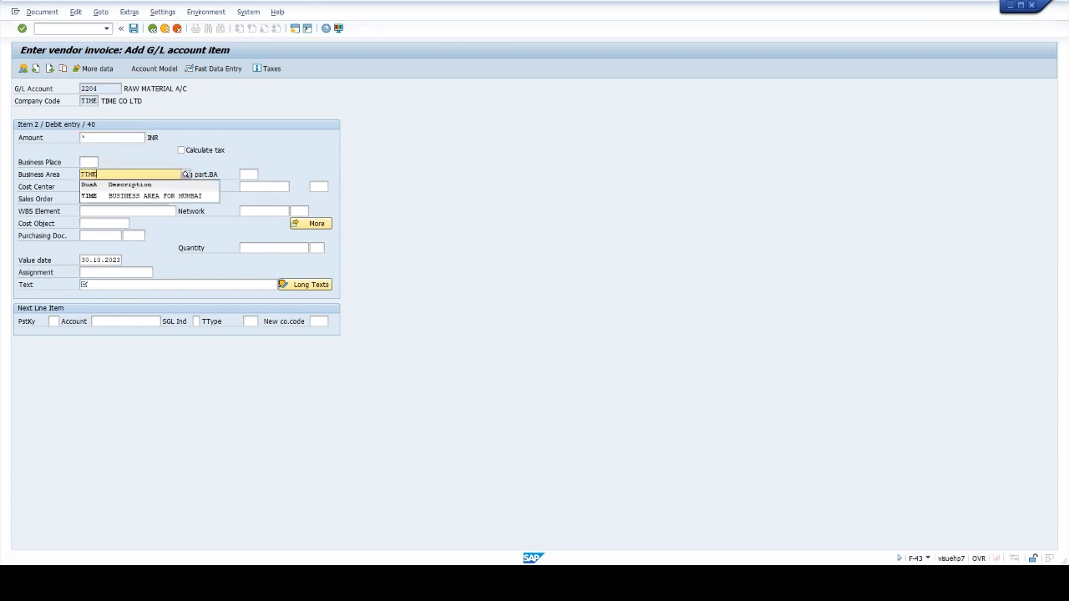
click(117, 197)
click(130, 285)
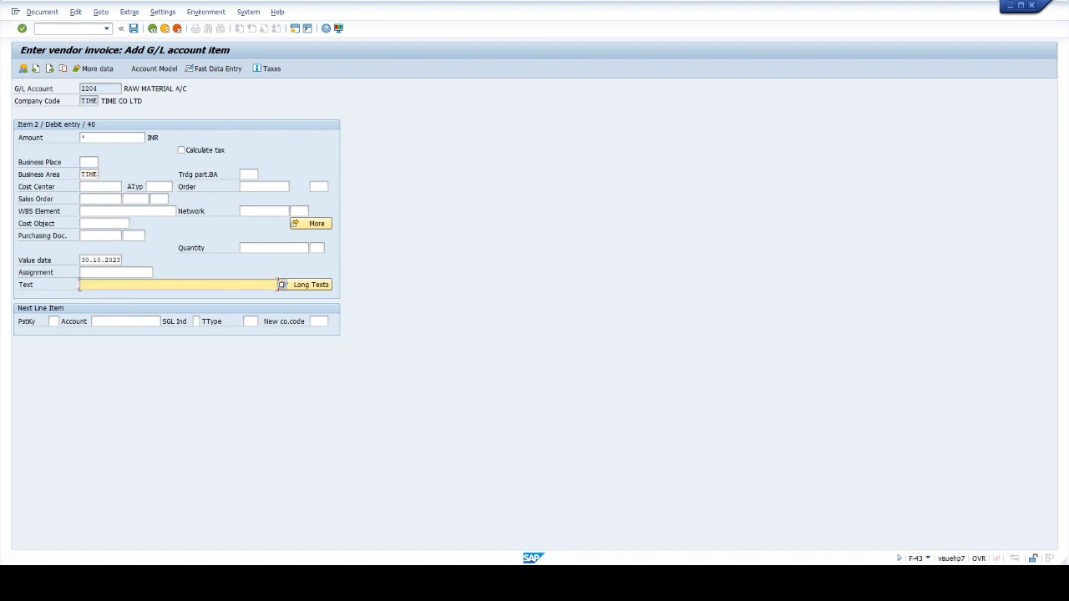
text(+)
key(Return)
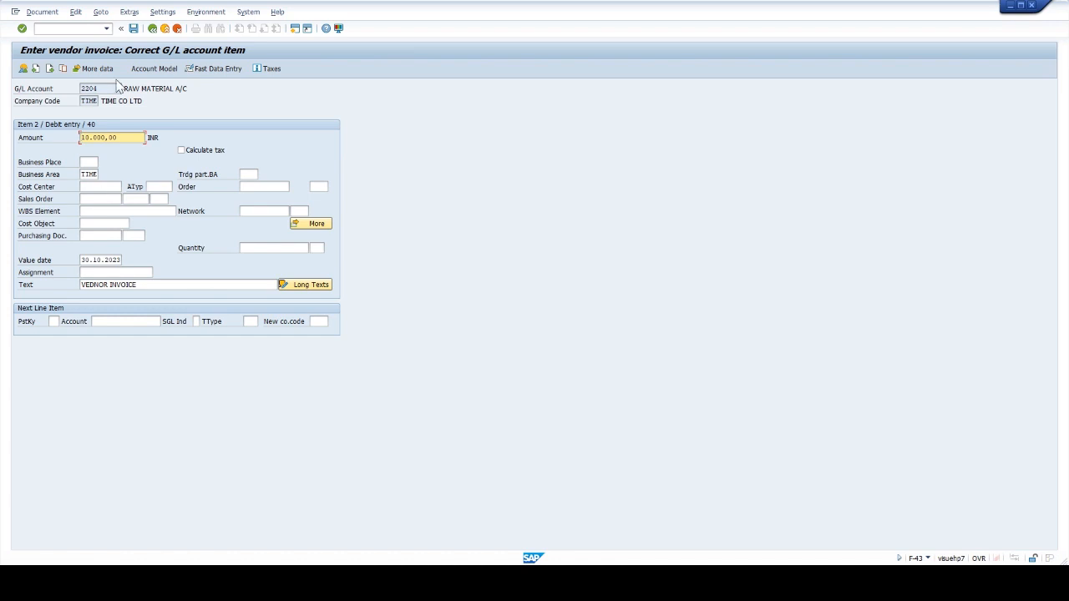
click(134, 29)
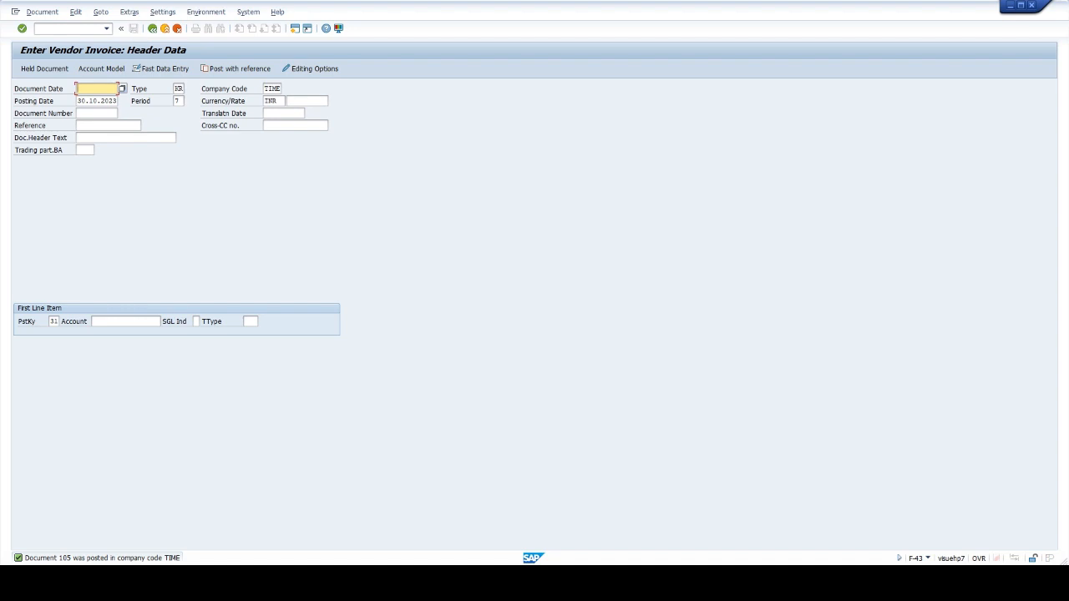
Open outgoing payment posting with transaction F-53 and set the document date to 30.10.2023
click(69, 29)
text(/NF-53)
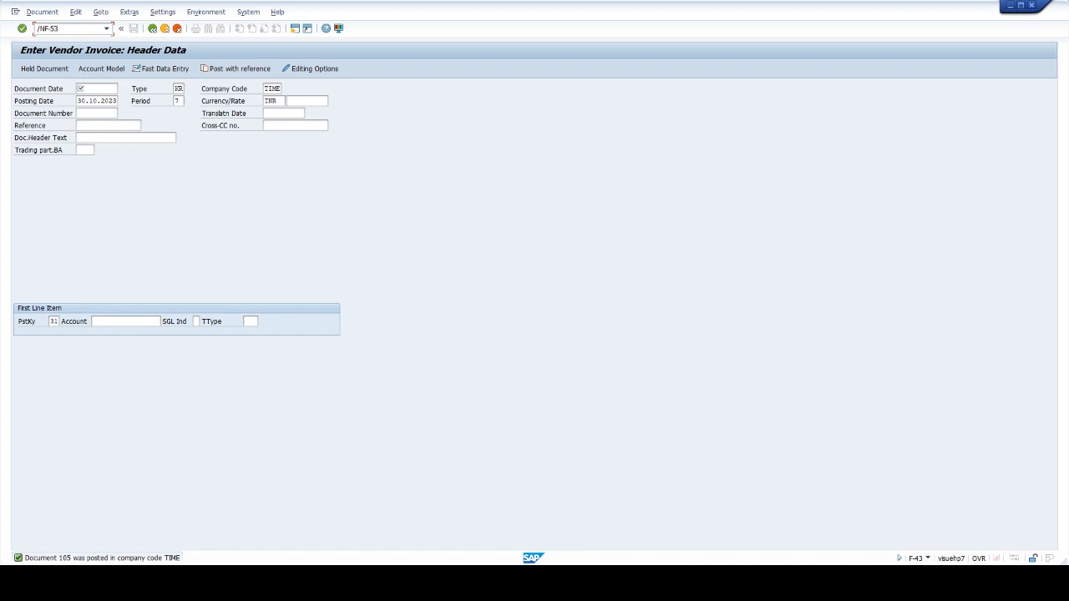
key(Return)
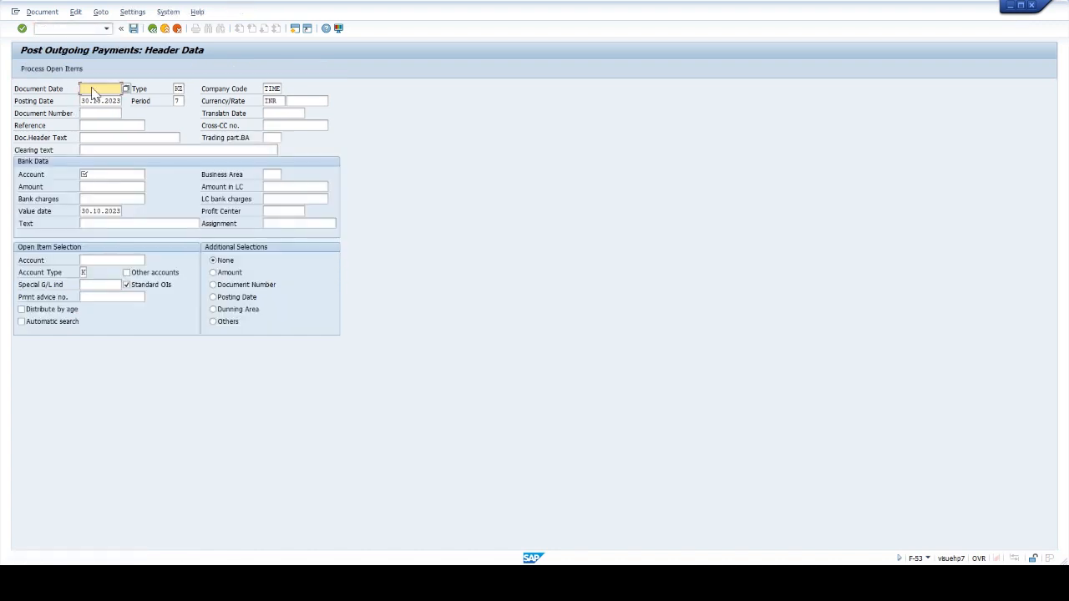
click(92, 88)
click(95, 100)
Fill the payment's bank data with account 2203, business area TIME, amount 9500 and text VENDOR PAYMENT
click(109, 174)
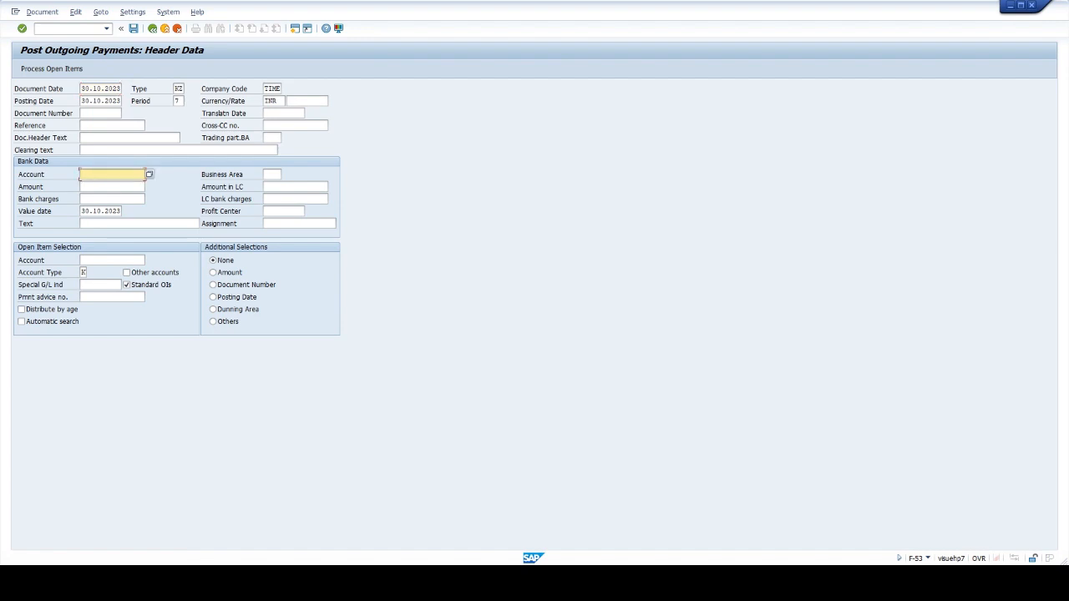
text(2203)
key(Tab)
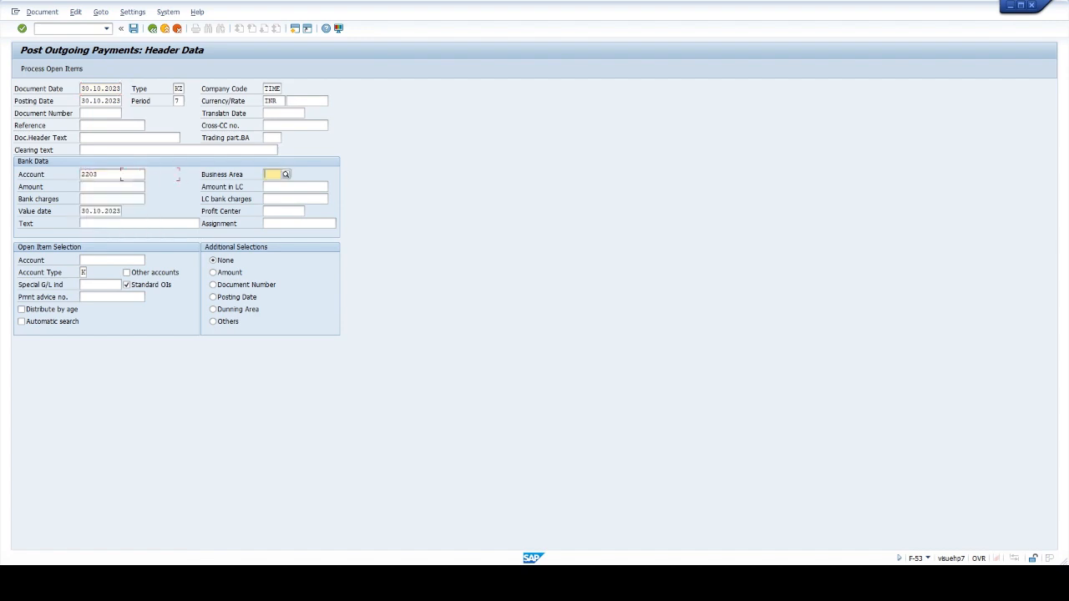
key(Tab)
key(shift+Tab)
text(TIME)
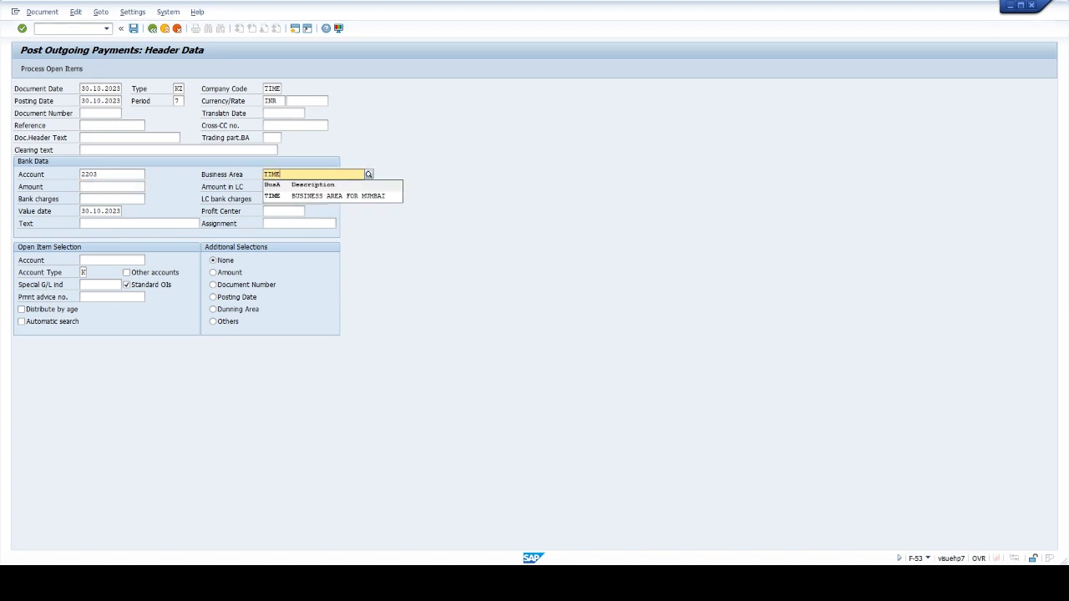
key(Tab)
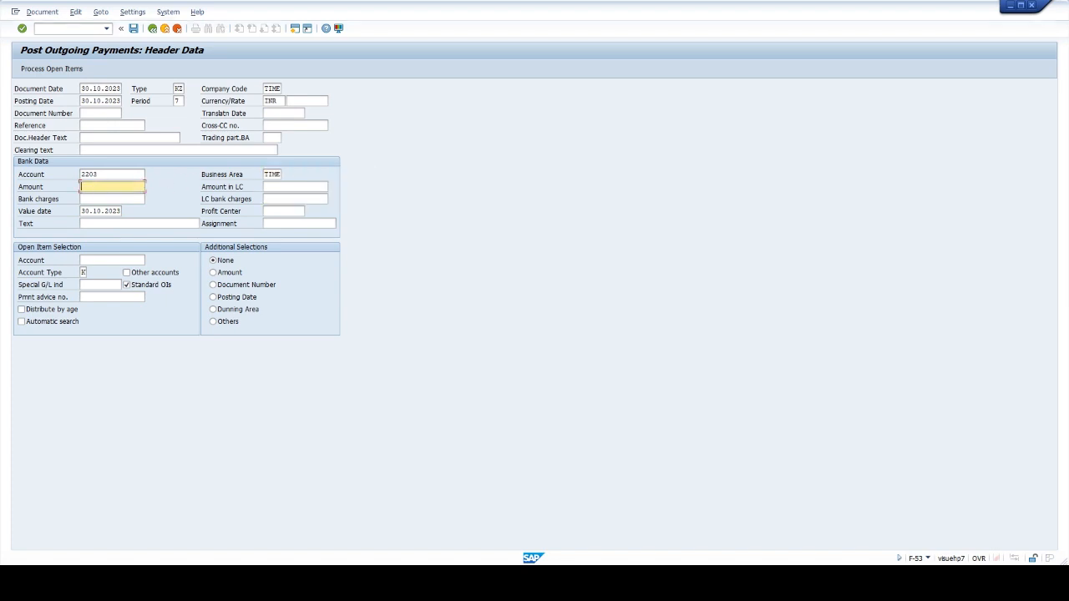
text(9500)
click(197, 223)
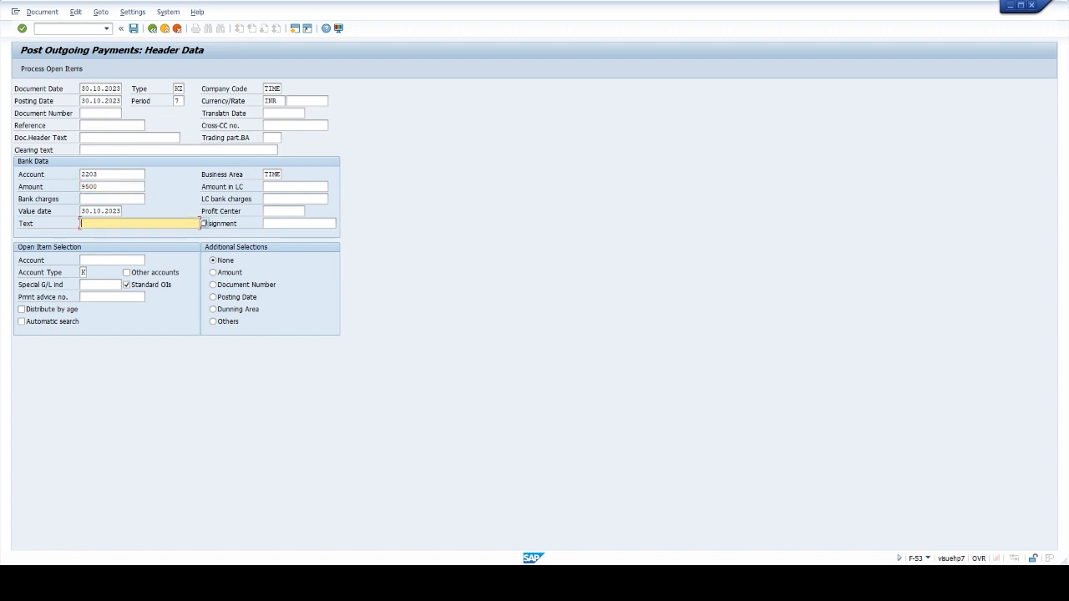
text(VE)
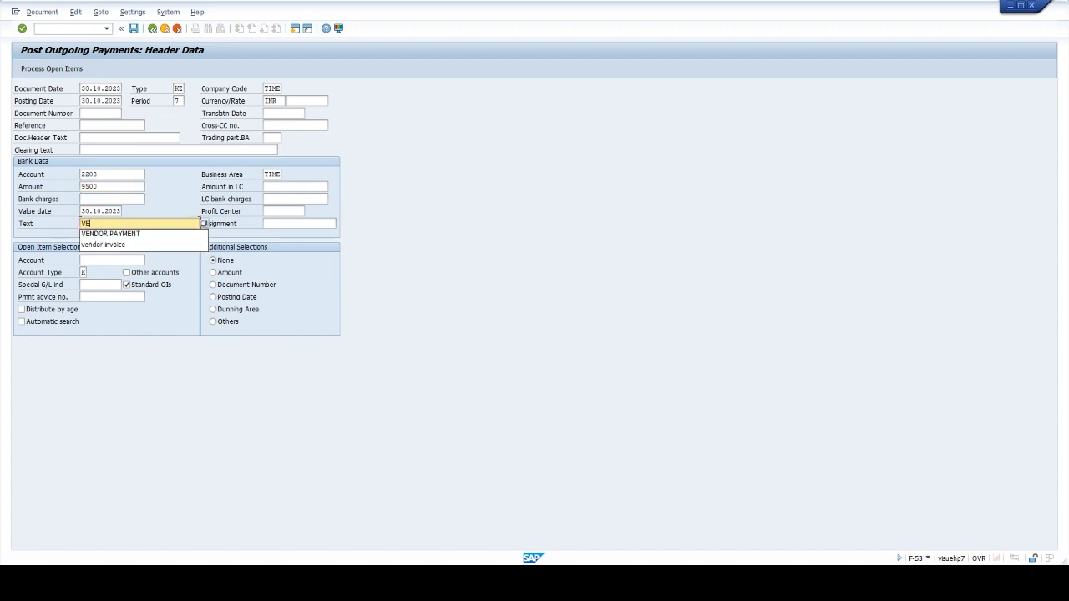
key(Down)
key(Tab)
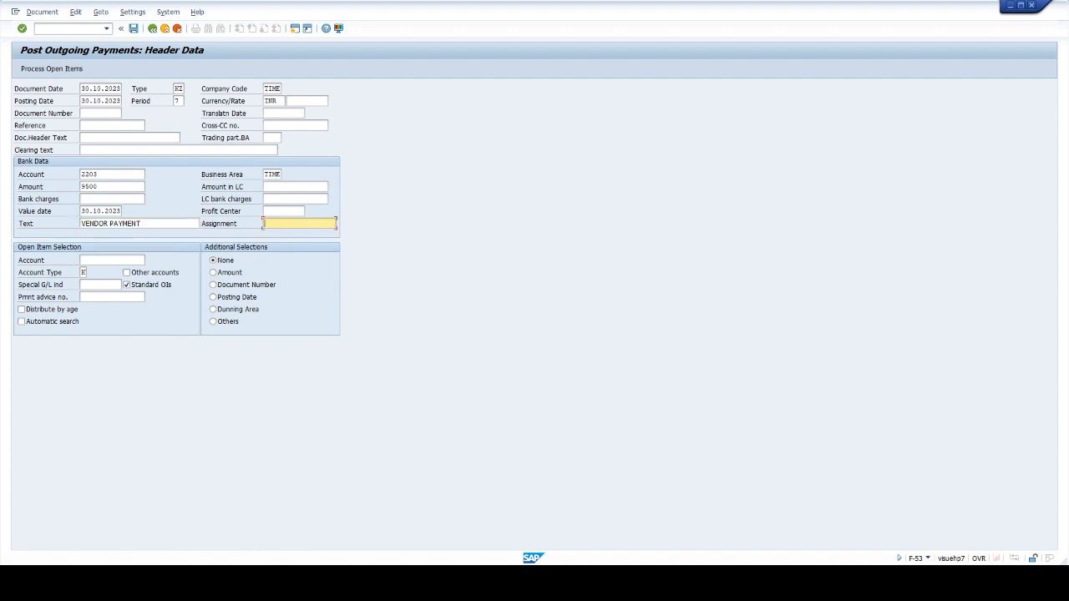
Process the open items of vendor account 702 and bring up the payment document's overview
key(Tab)
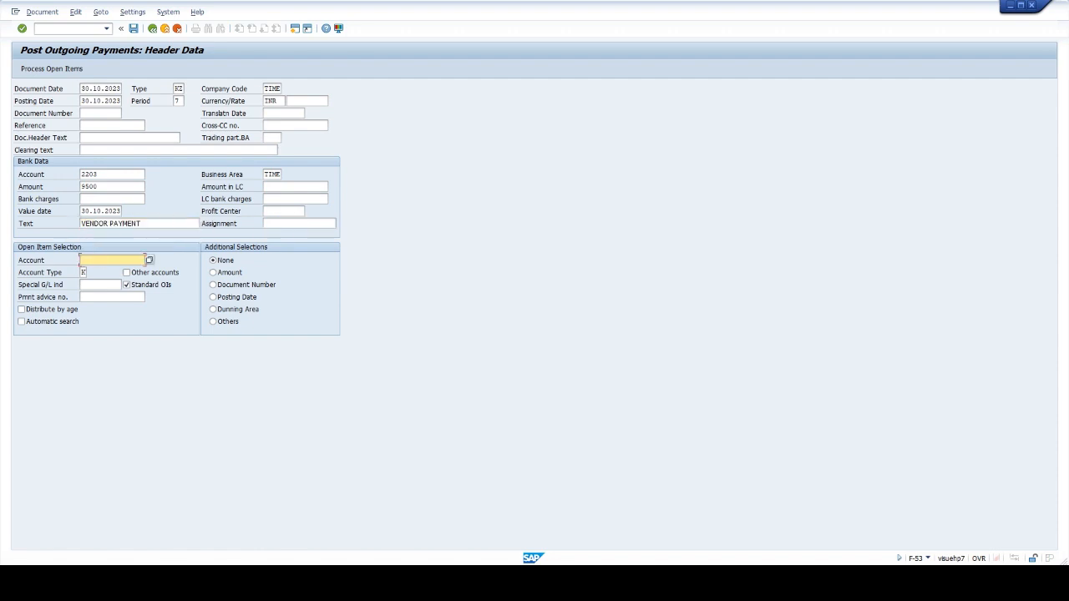
text(702)
click(52, 68)
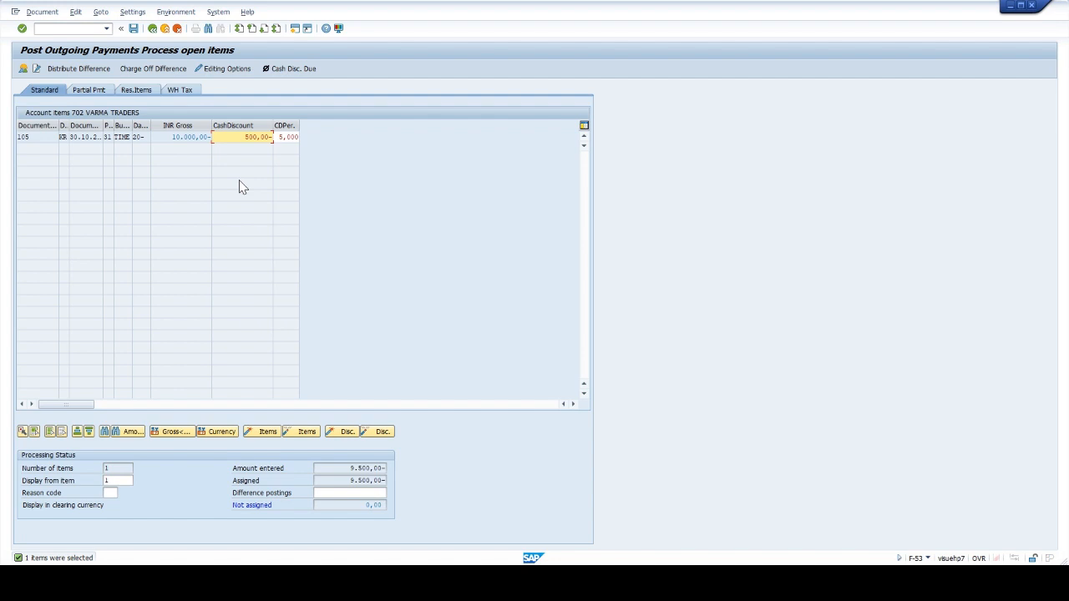
click(39, 11)
click(49, 40)
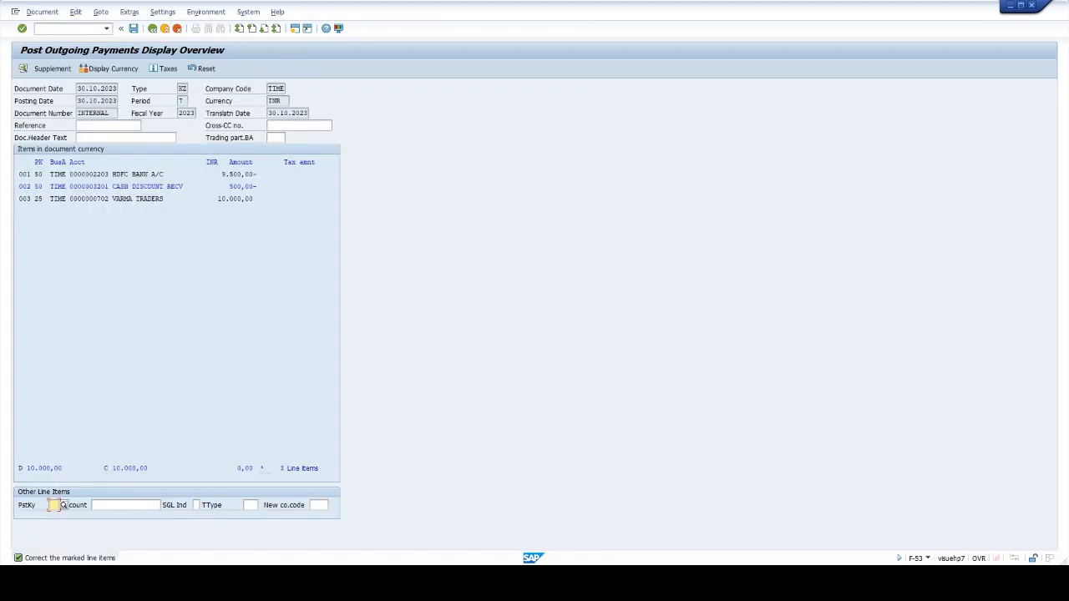
Add the text CASH DIS RECVD FROM 702 to the cash discount line item and post the payment
double_click(174, 185)
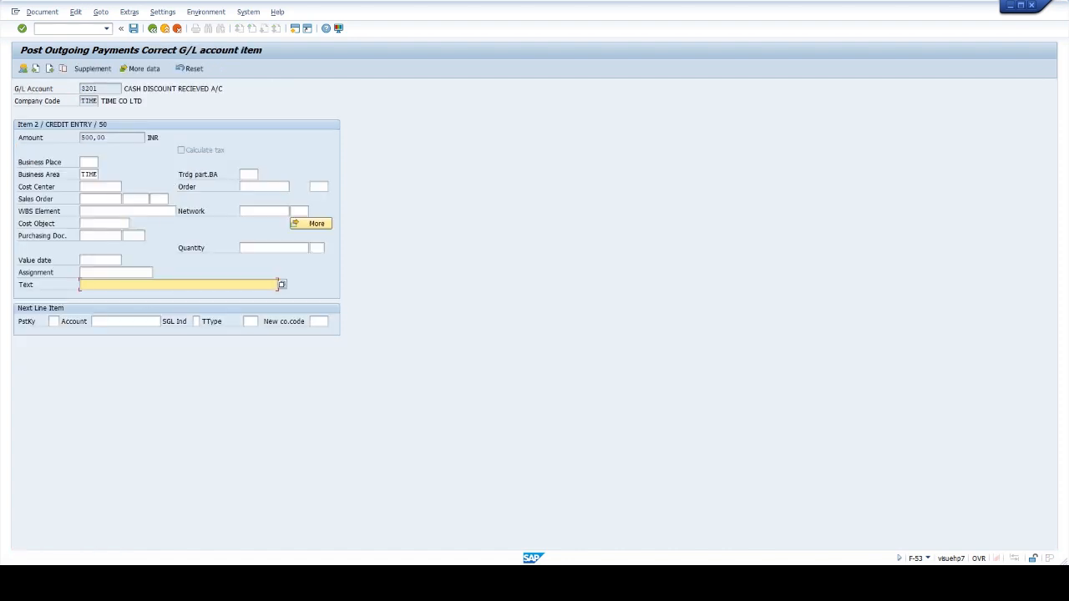
text(CASH D)
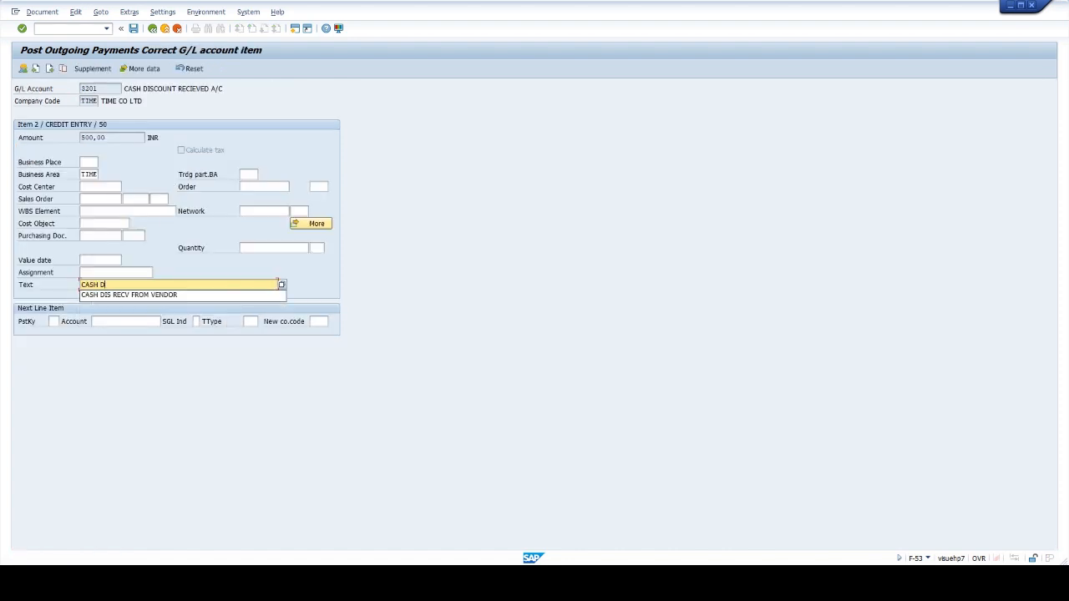
text(IS RECVD)
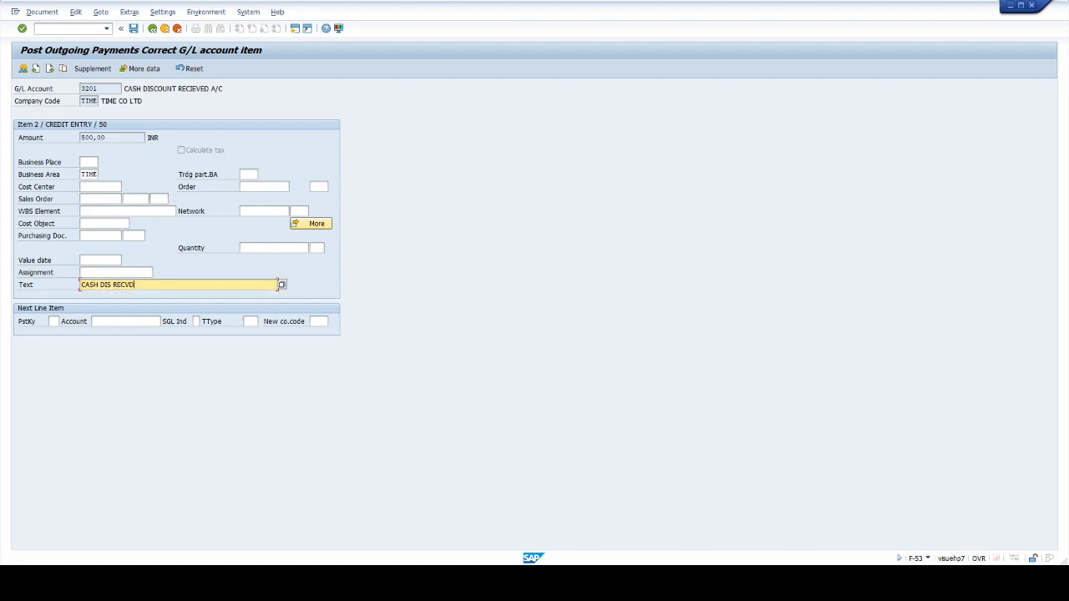
text( FROM 702)
click(137, 31)
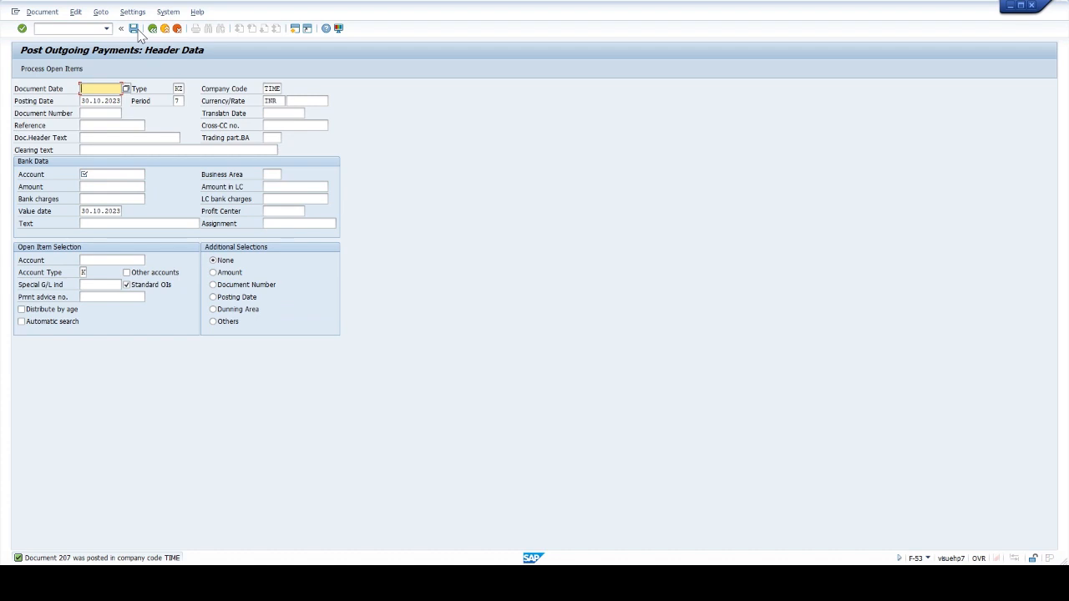
Display the payment document that was just posted
click(42, 12)
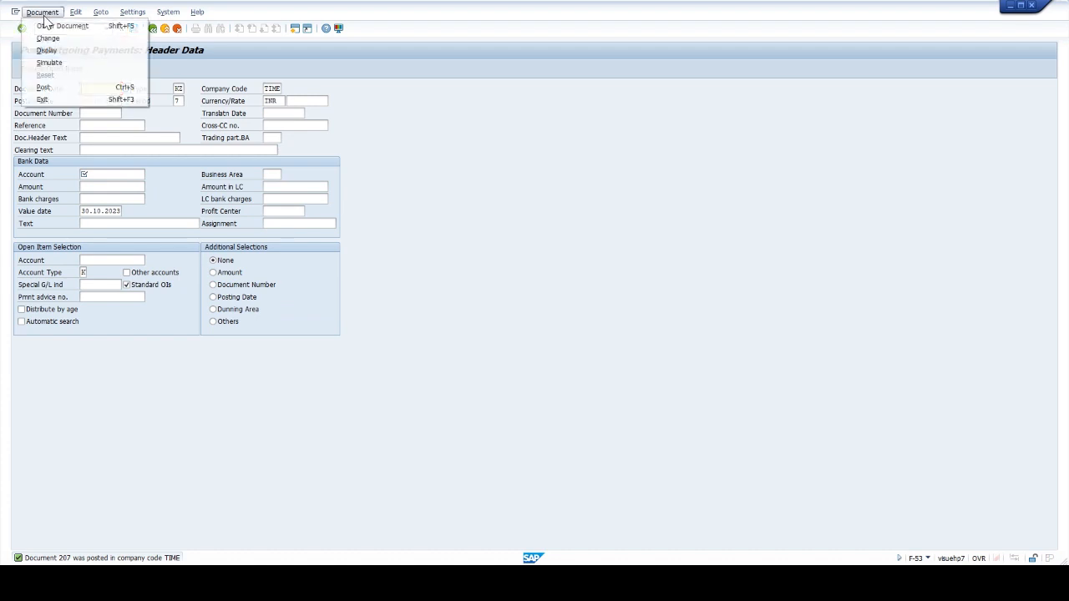
click(47, 51)
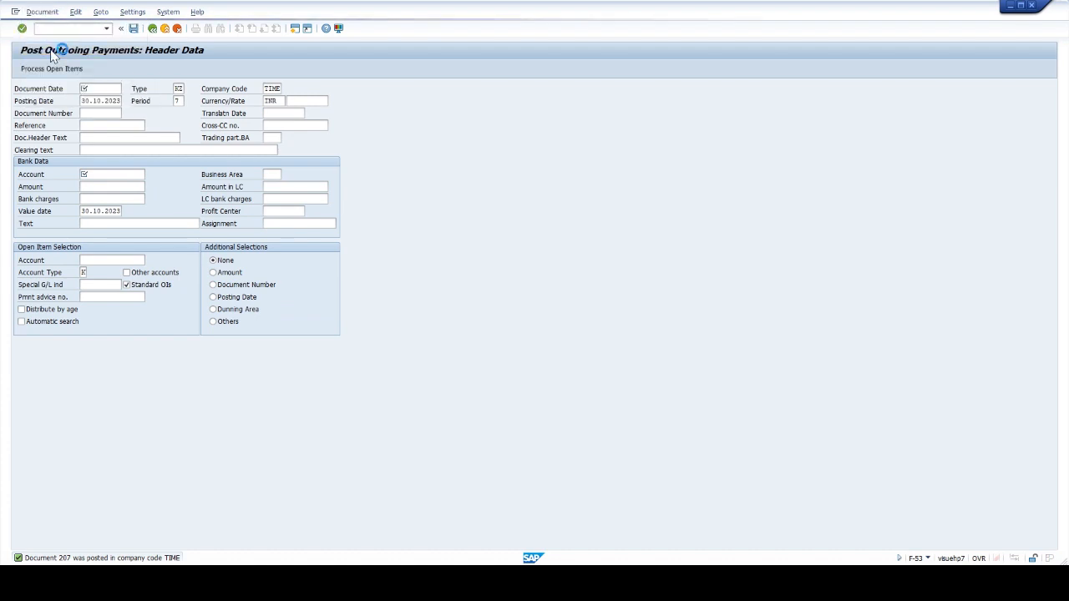